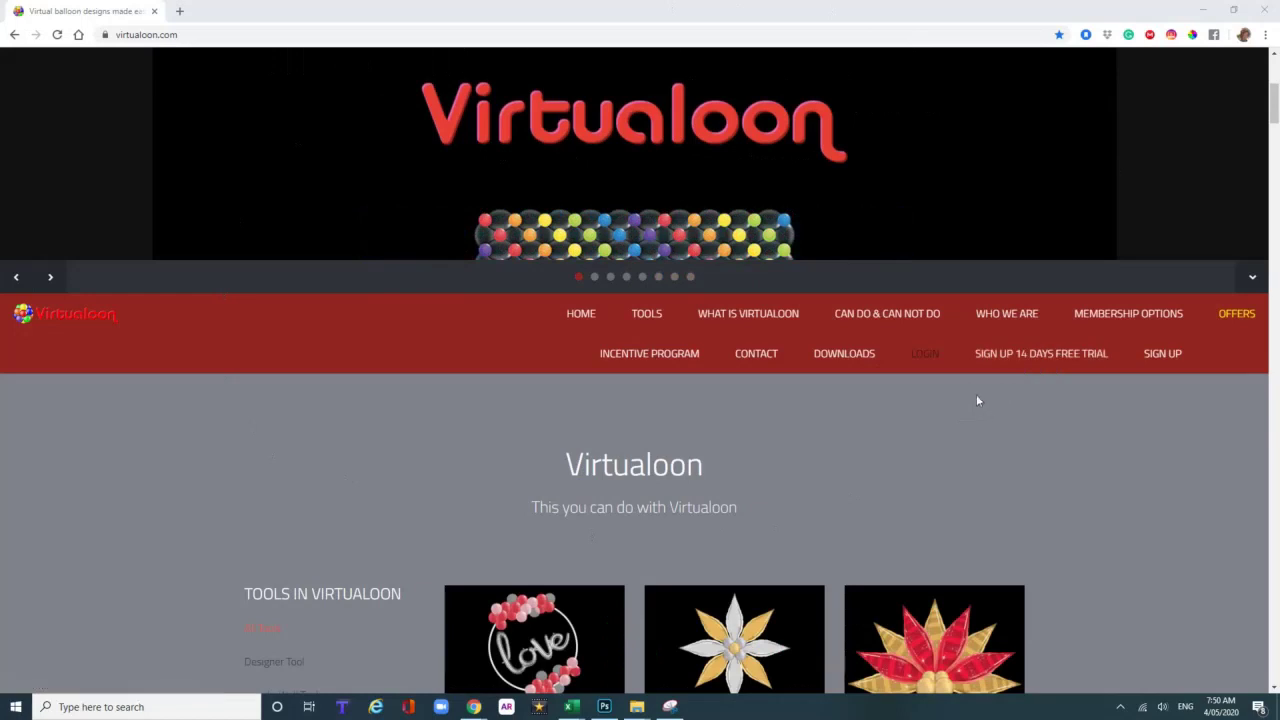
- Log in from the Virtualoon homepage and scroll through the Design Center's list of tools
left_click(936, 361)
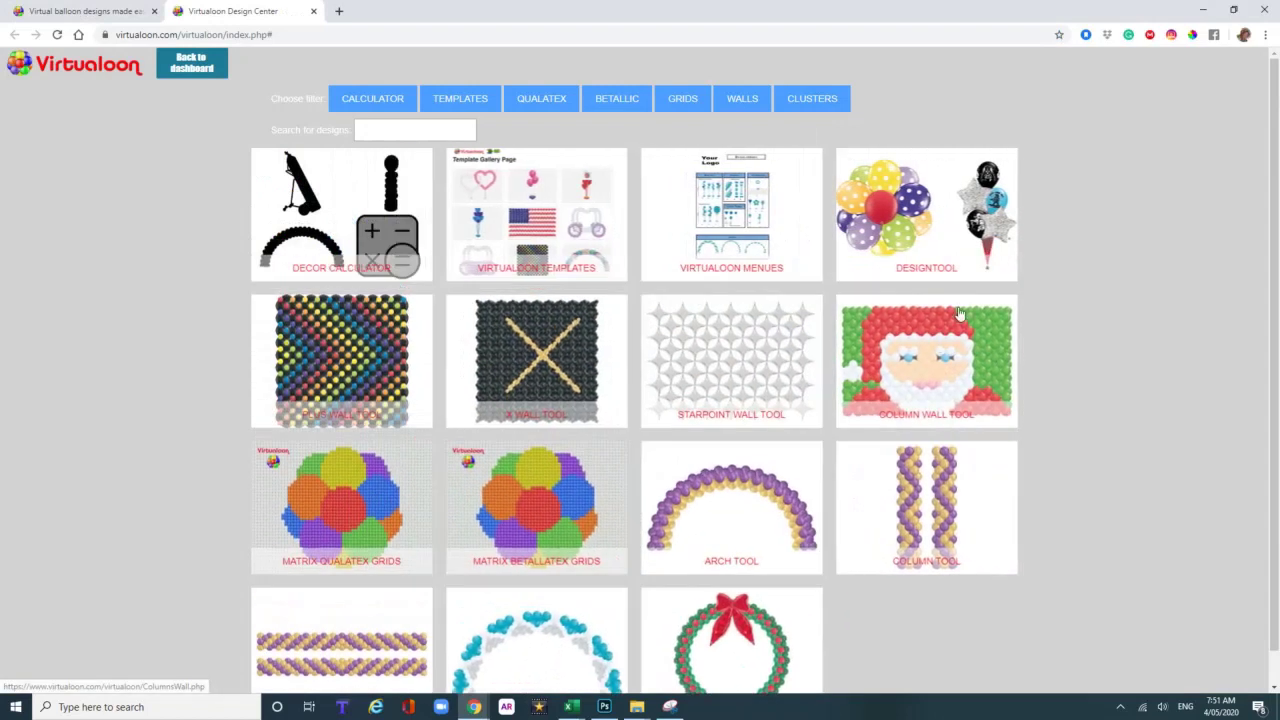
scroll(1042, 398, "down", 1)
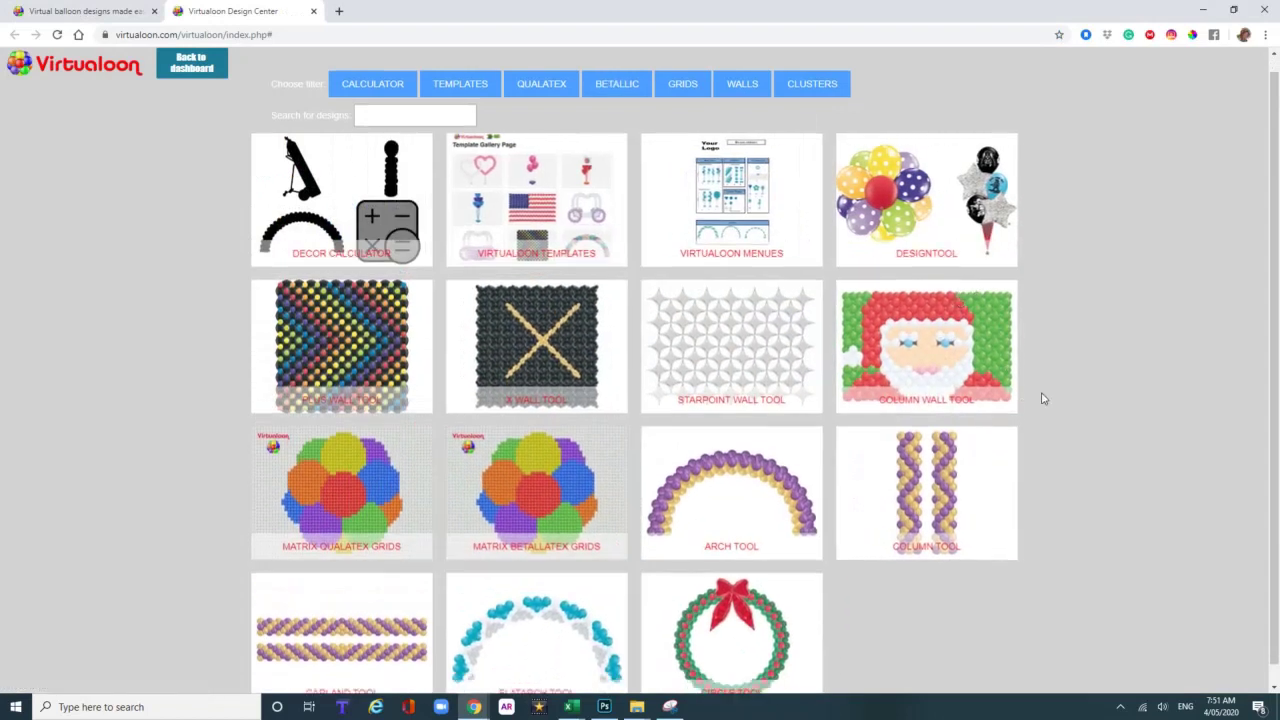
scroll(1042, 398, "down", 1)
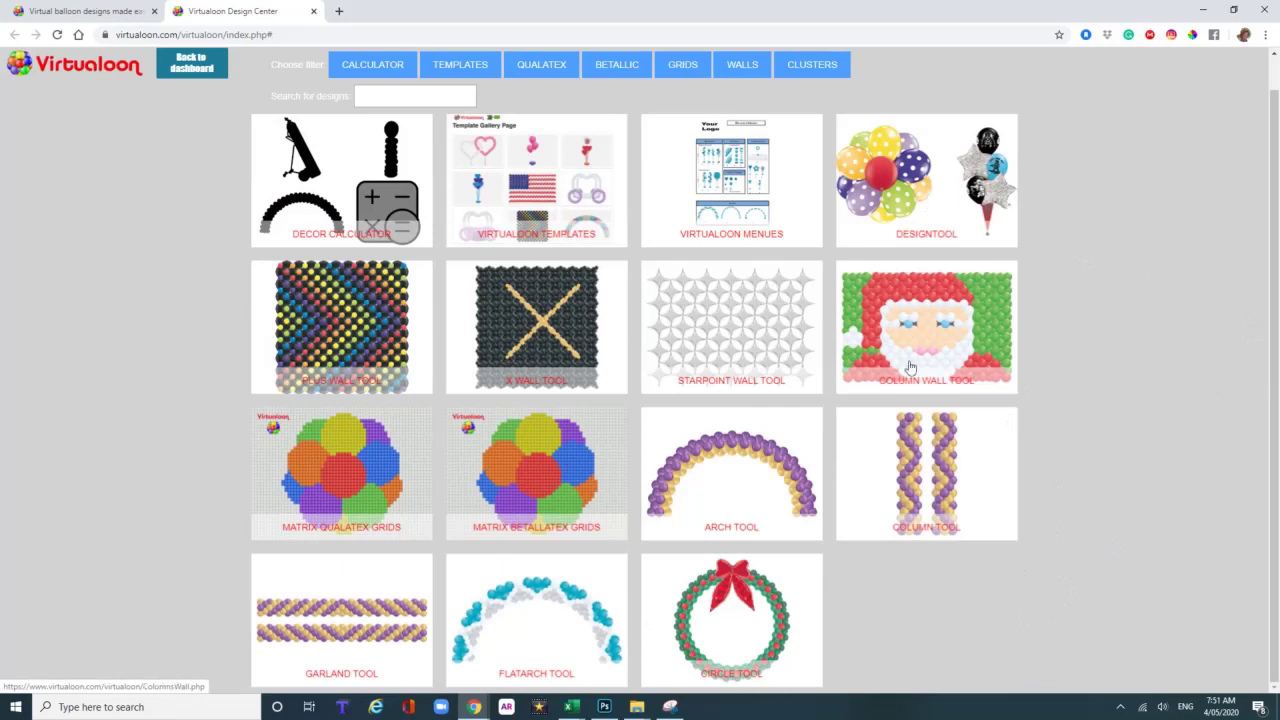
- Open the Column Tool and look through its Column, Files and Size panels
left_click(925, 473)
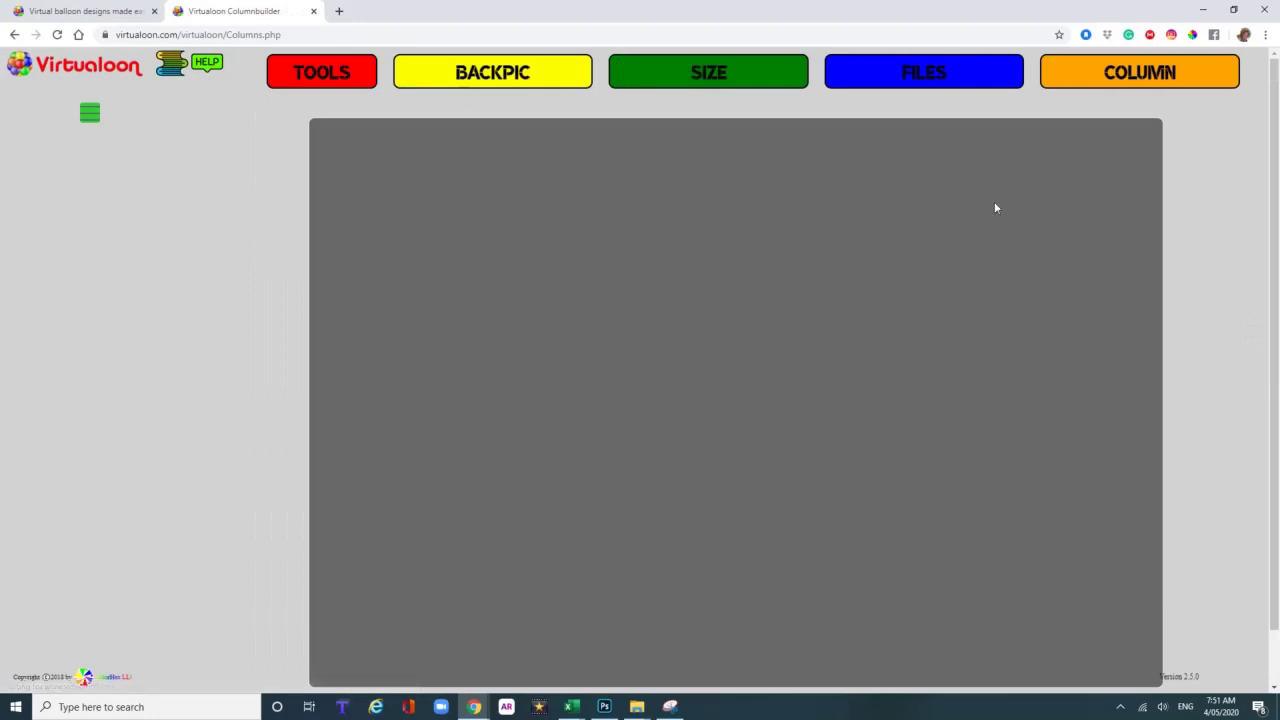
left_click(1118, 88)
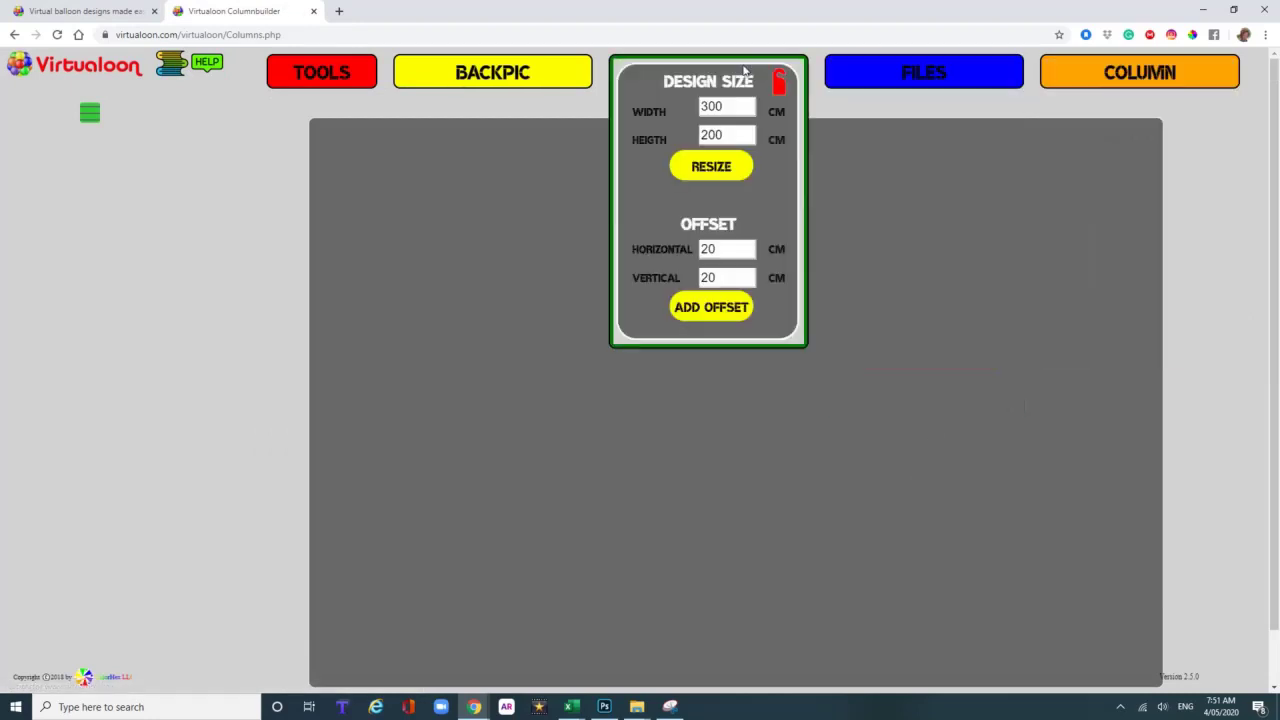
mouse_move(362, 78)
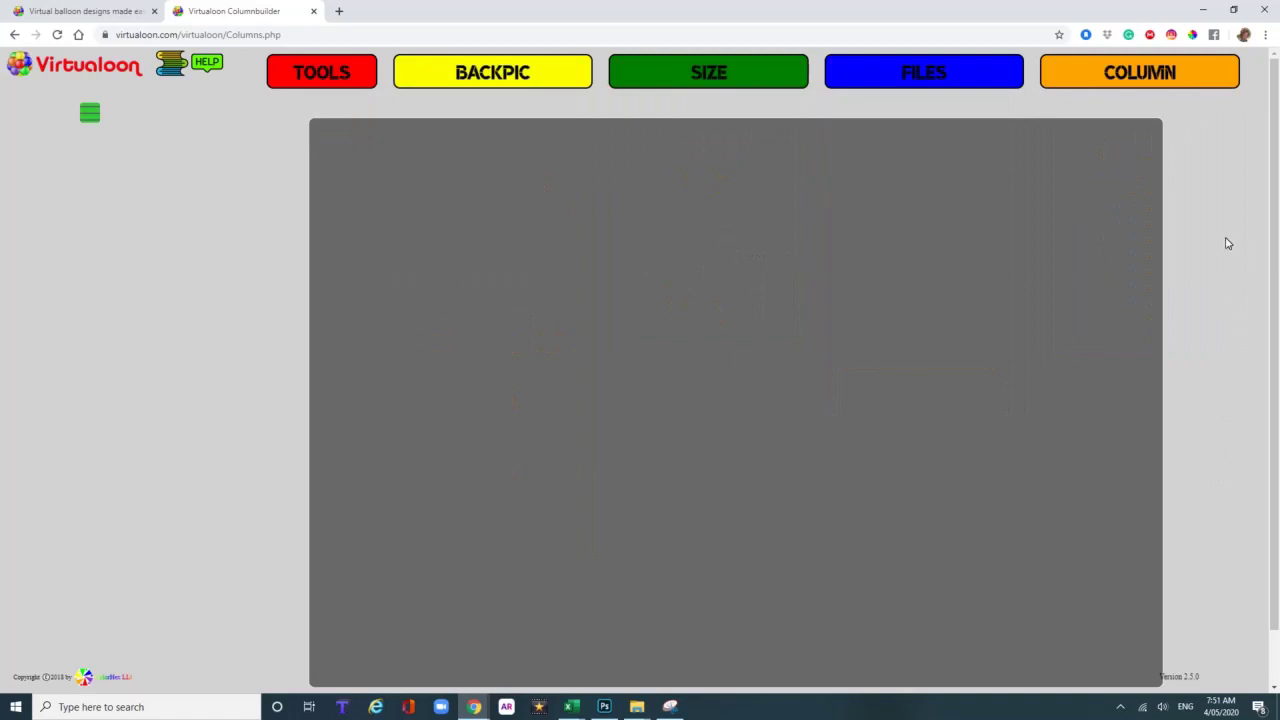
left_click(1208, 82)
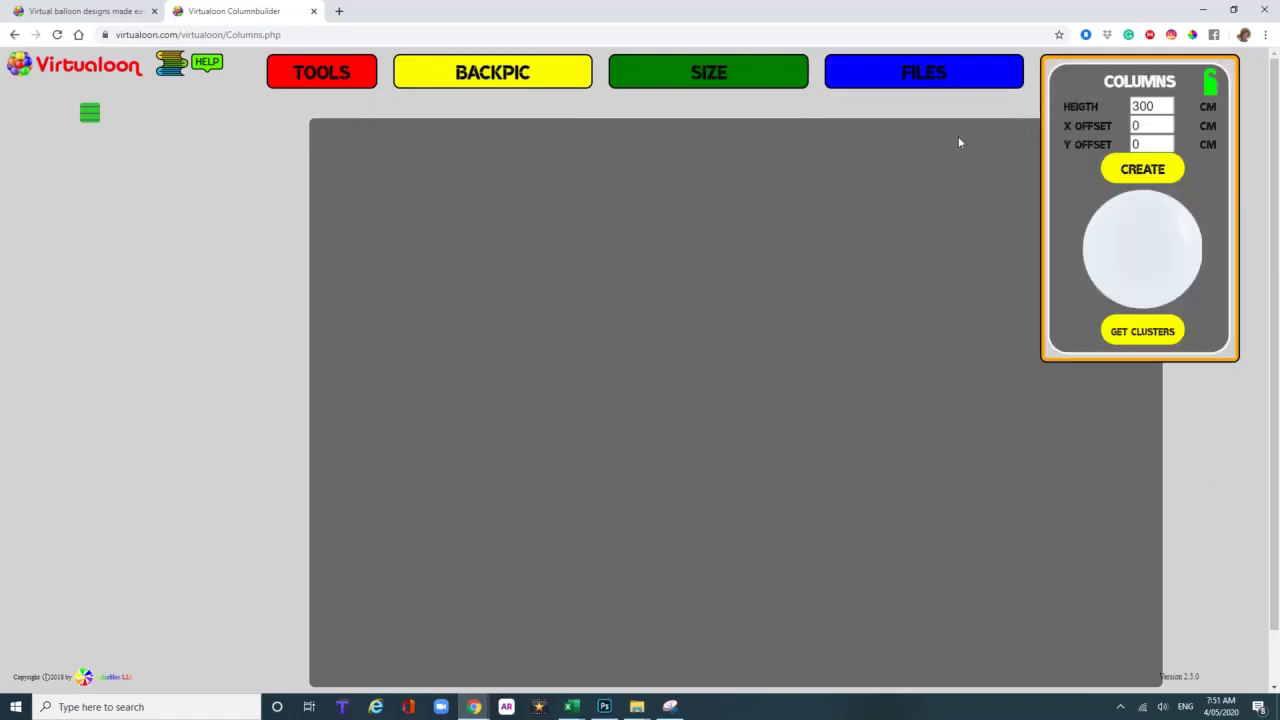
left_click(994, 80)
left_click(801, 73)
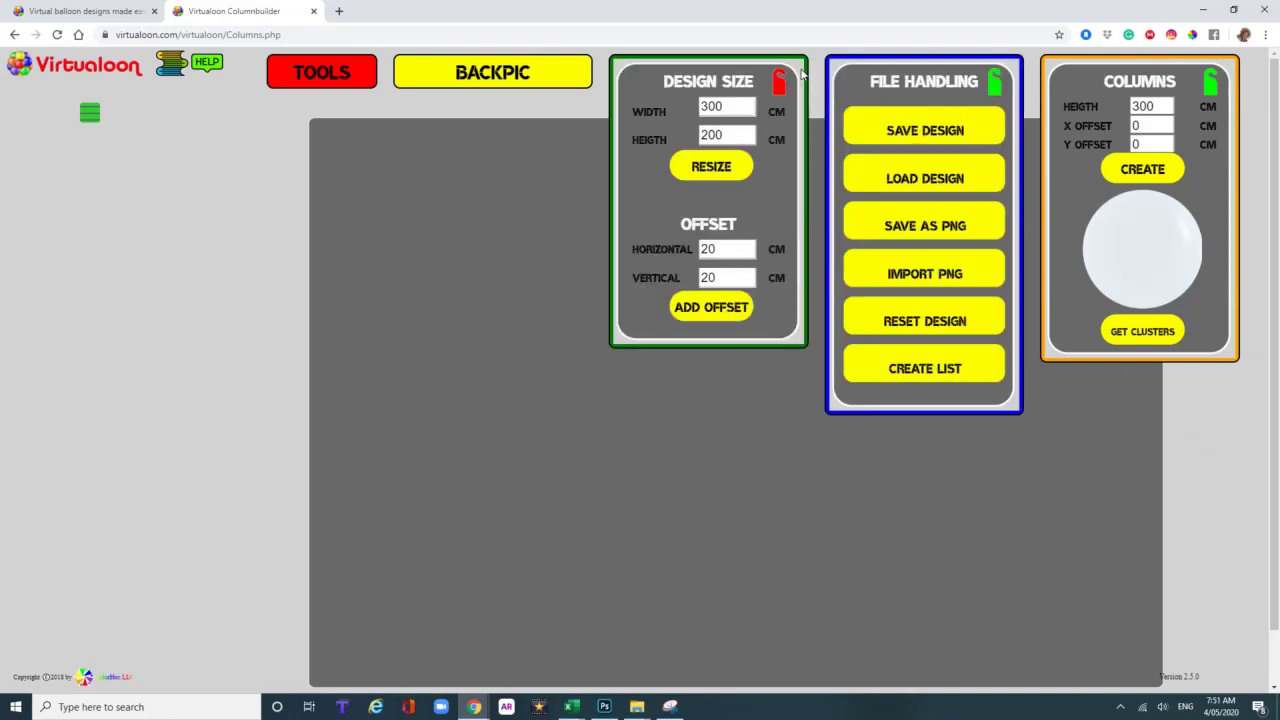
- Check the Backpic panel, close all panels, and show the balloon type chooser
left_click(588, 79)
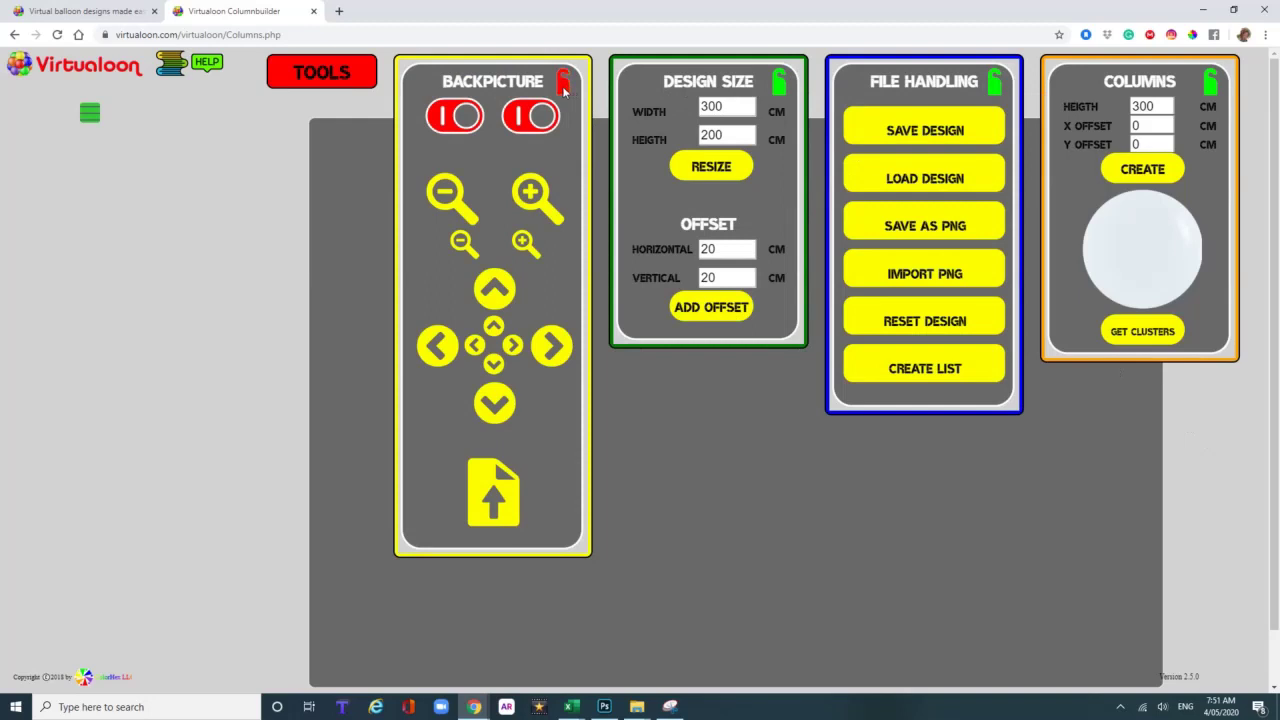
left_click(562, 81)
left_click(777, 86)
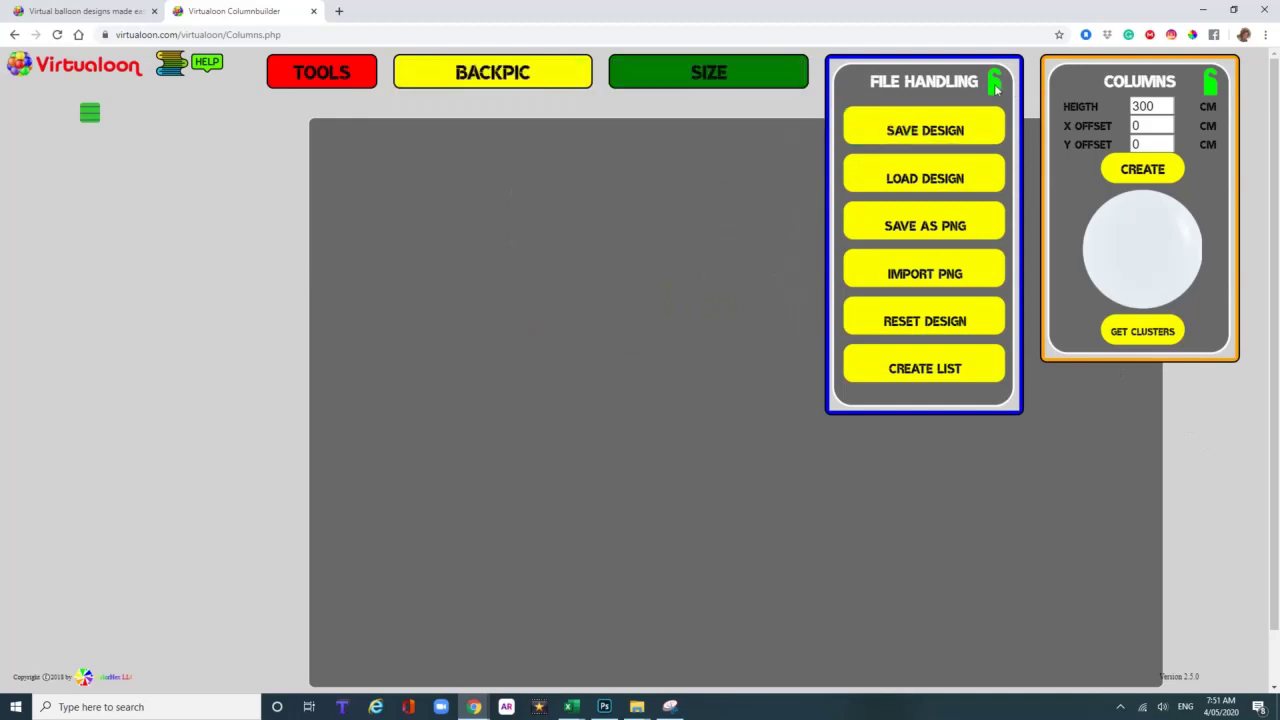
left_click(995, 84)
left_click(1213, 85)
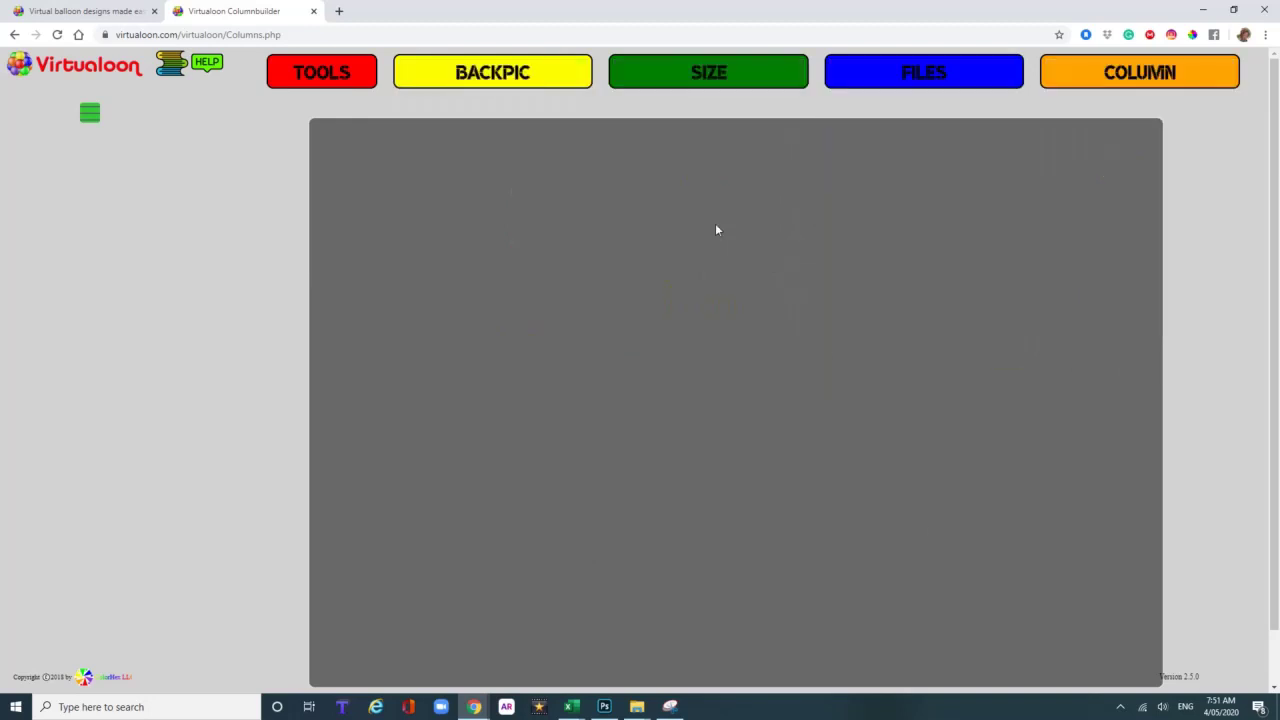
left_click(88, 116)
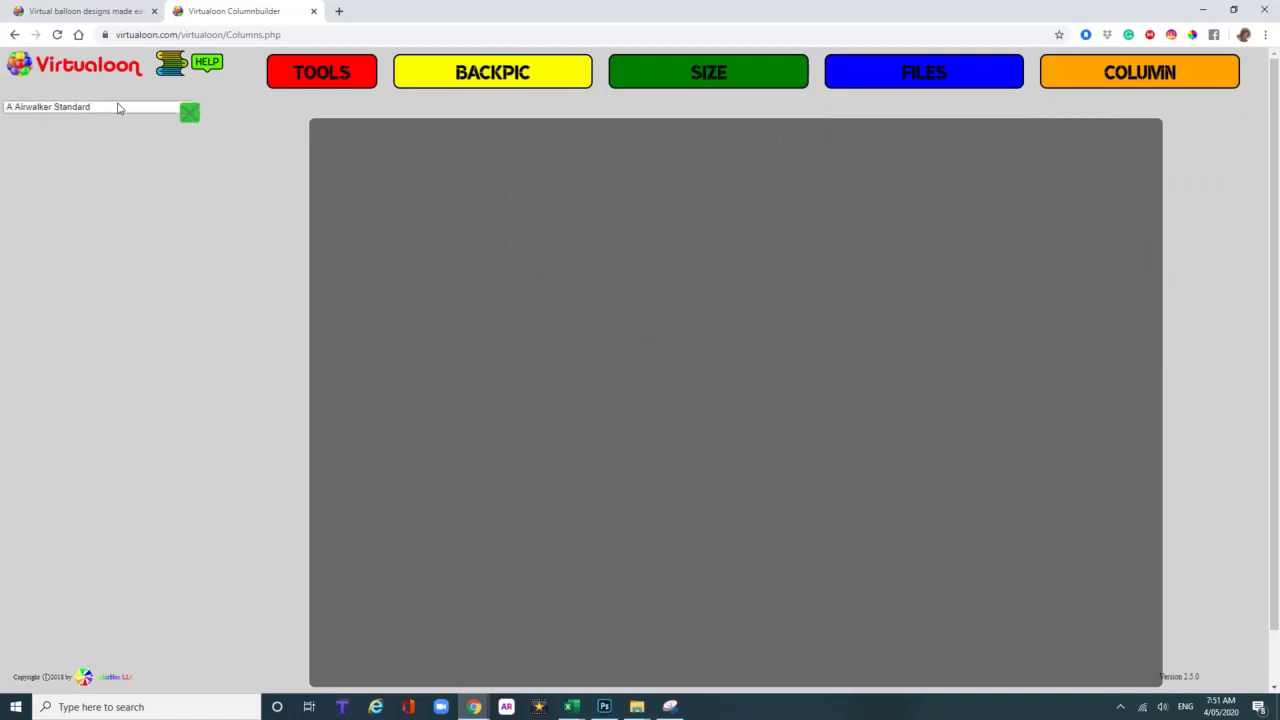
- Scroll through the list of available balloon types
left_click(118, 108)
left_click_drag(187, 128, 192, 512)
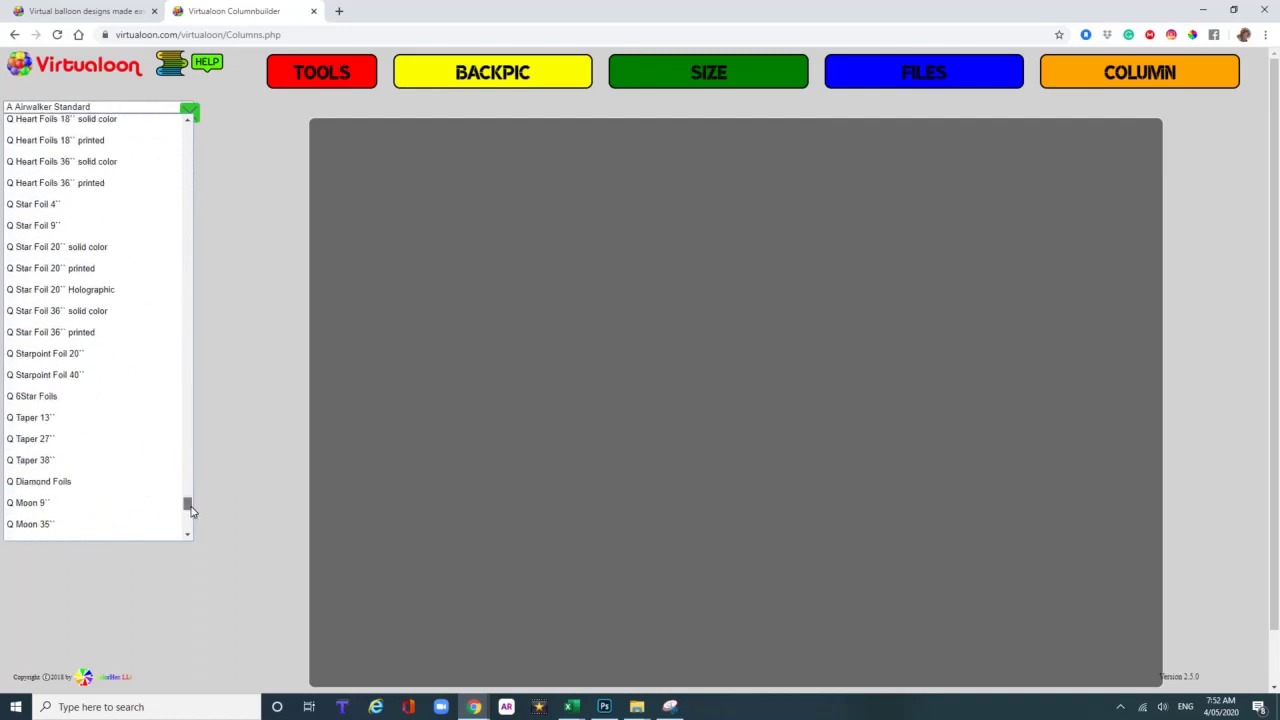
left_click_drag(192, 512, 194, 474)
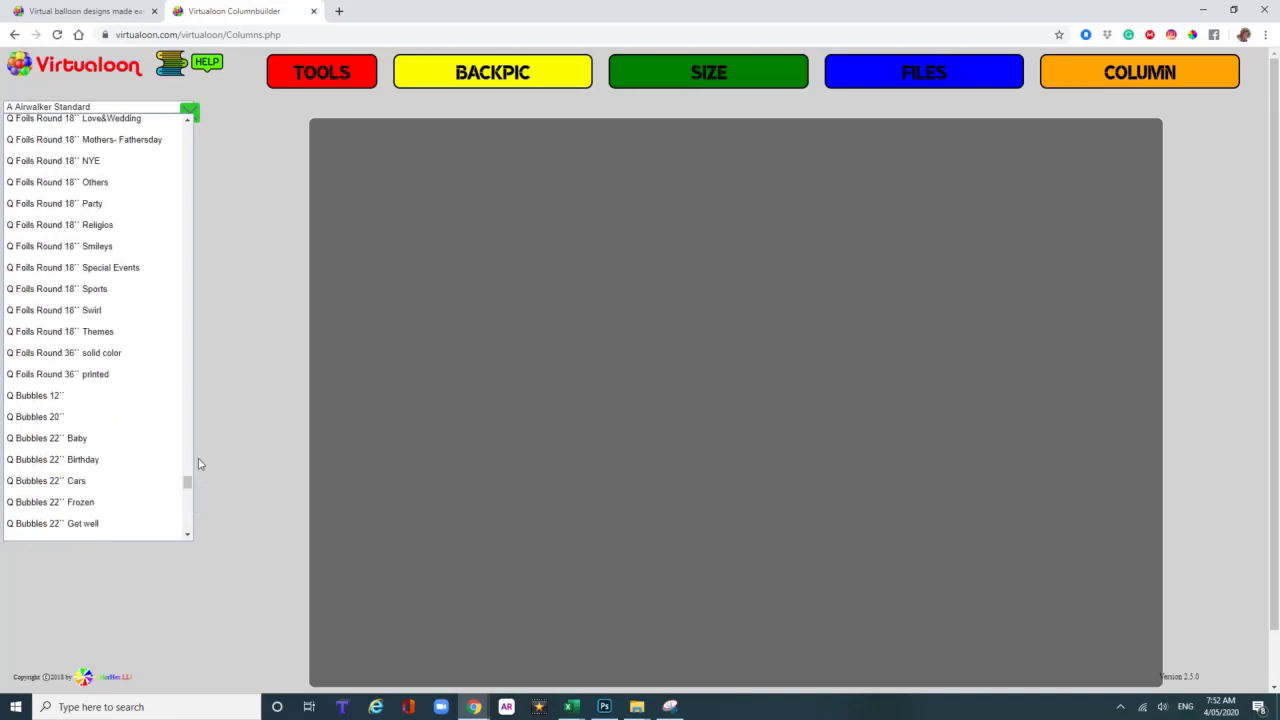
left_click(189, 125)
left_click_drag(187, 484, 195, 125)
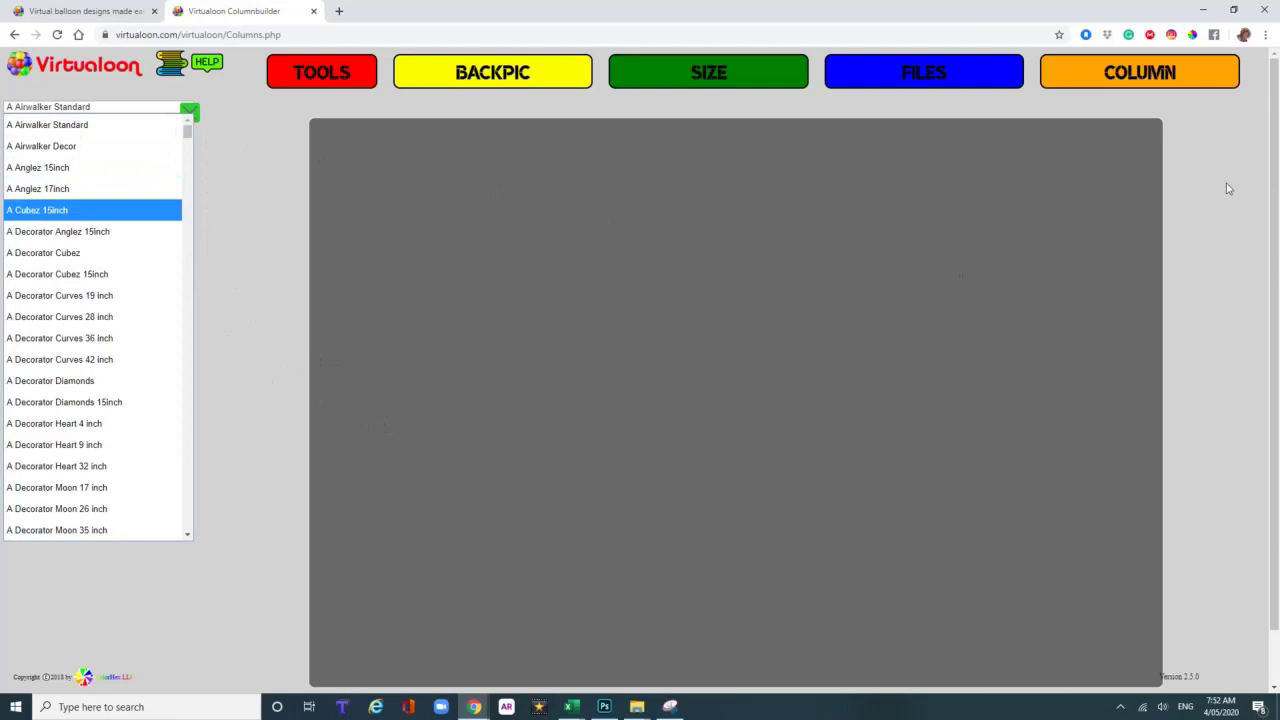
- Pin the Column settings open with 50 cm X/Y offsets and load Q Round 11" Standard balloons
left_click(1183, 80)
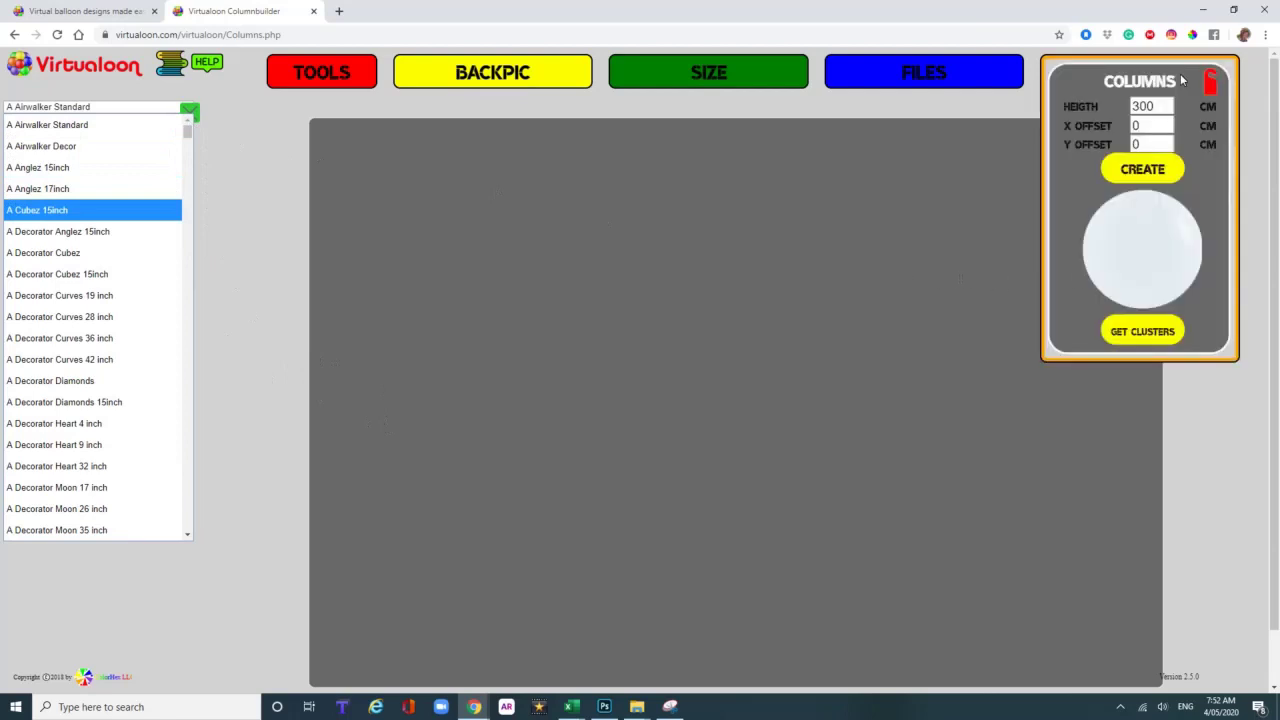
left_click(1211, 88)
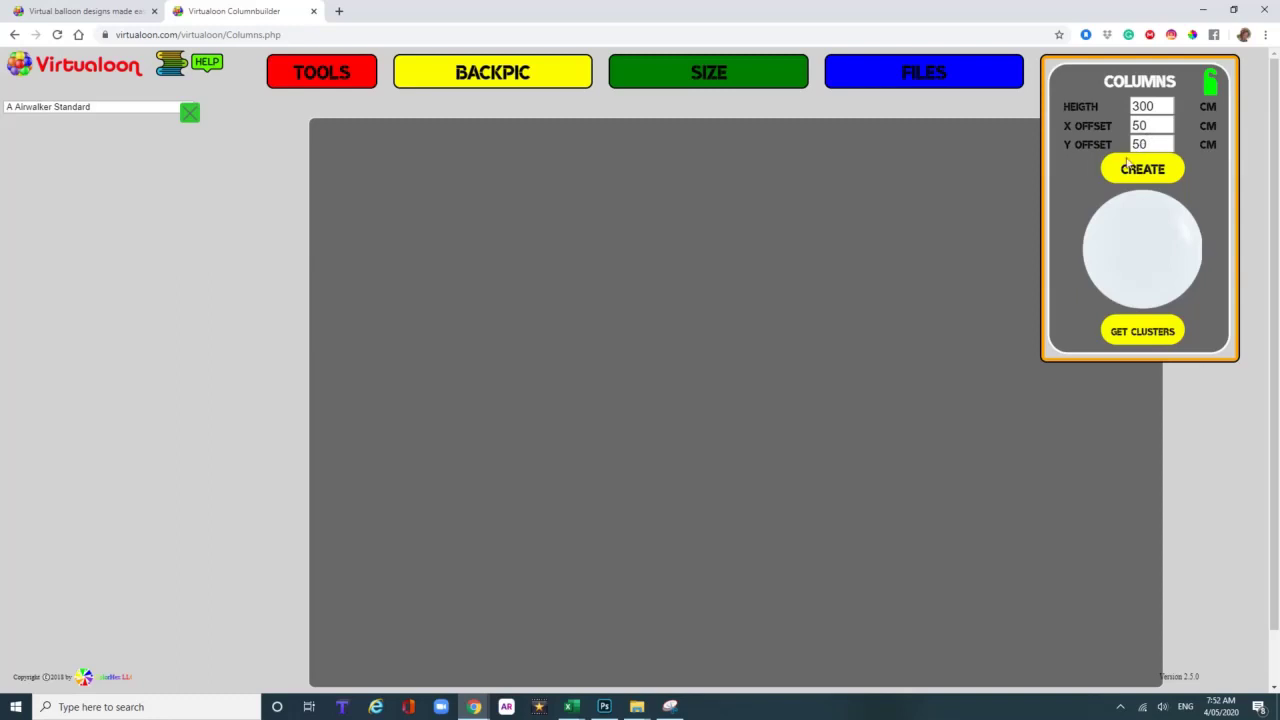
left_click(163, 110)
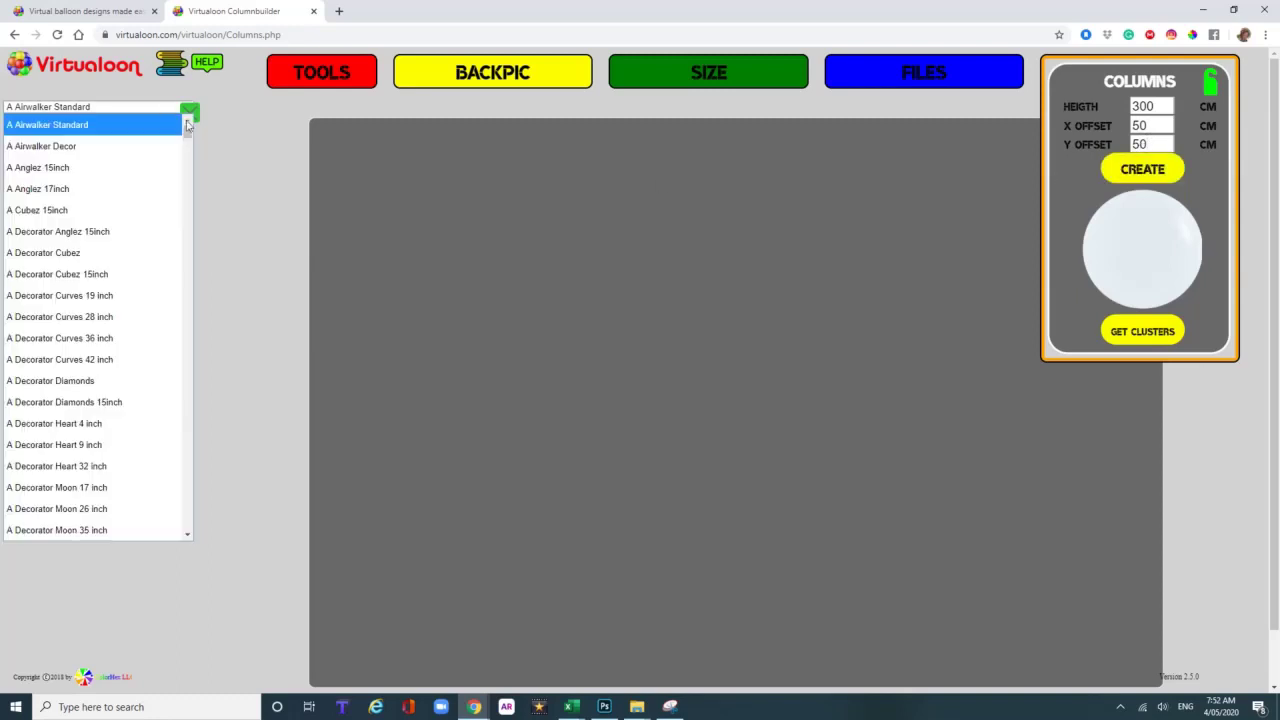
left_click_drag(188, 128, 191, 400)
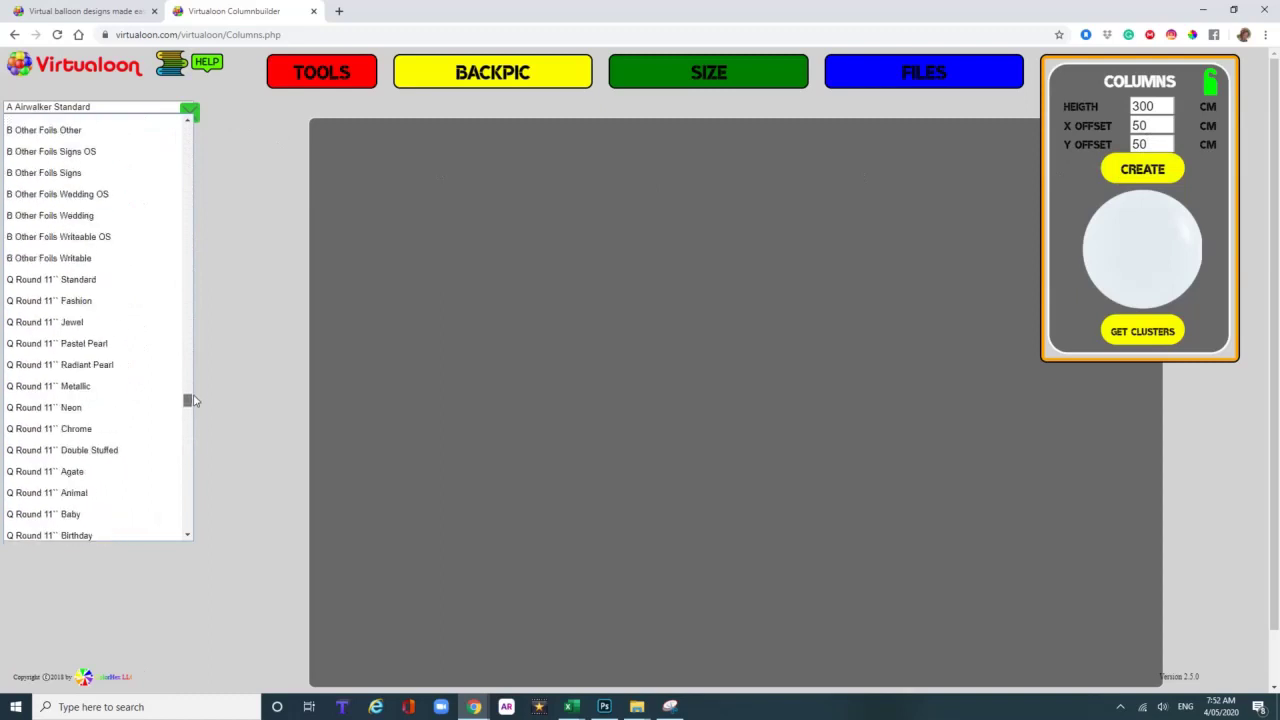
left_click(131, 280)
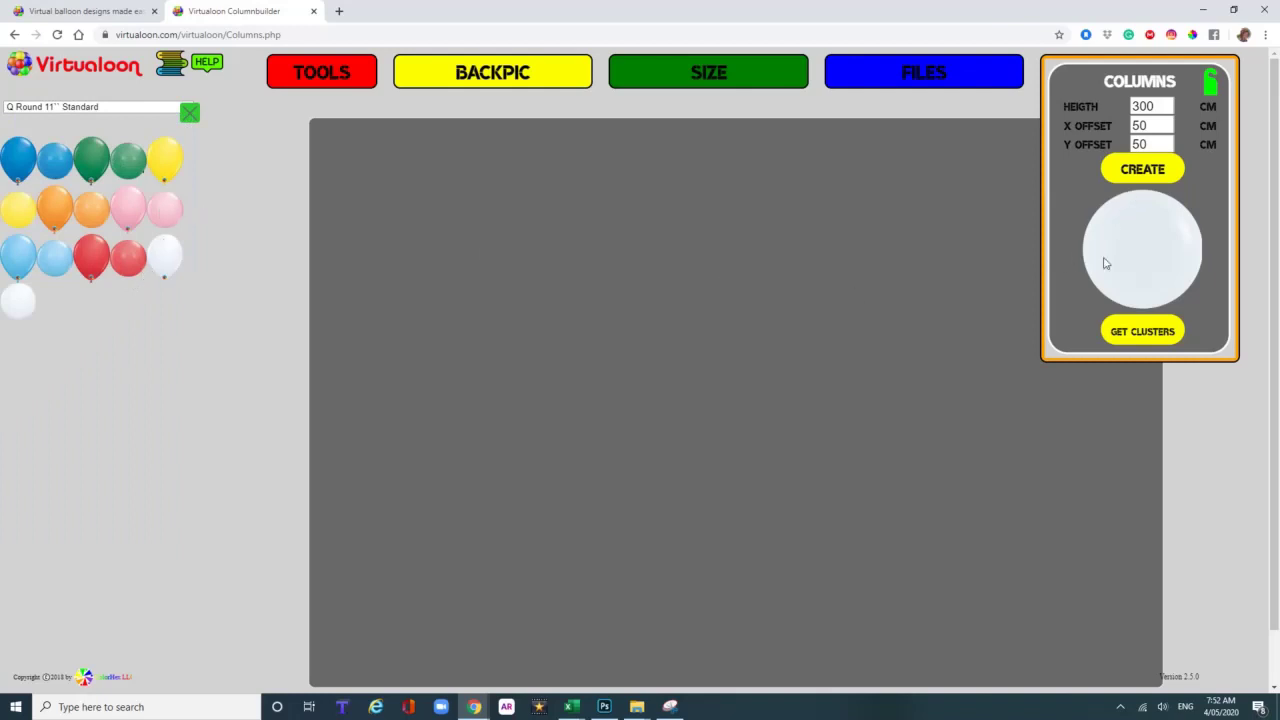
- Build two pale pink balloon columns, then rebuild them at a height of 150 cm
left_click_drag(163, 211, 1145, 250)
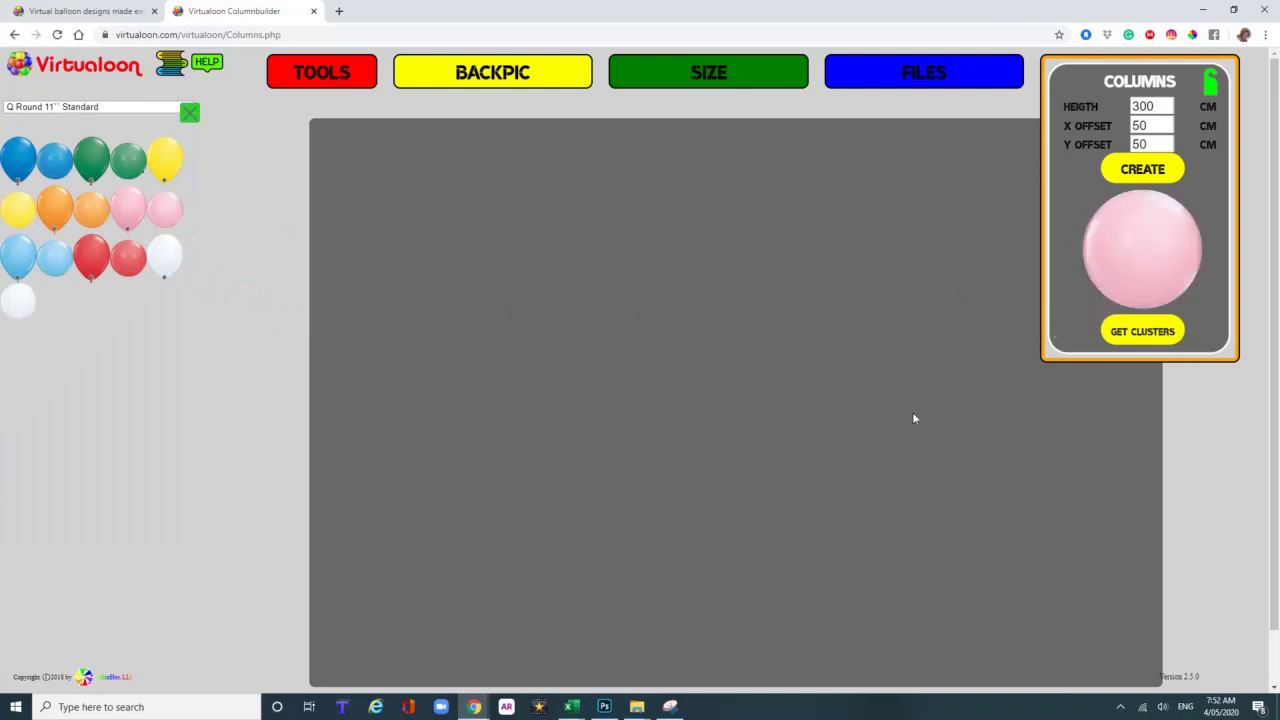
left_click(1142, 170)
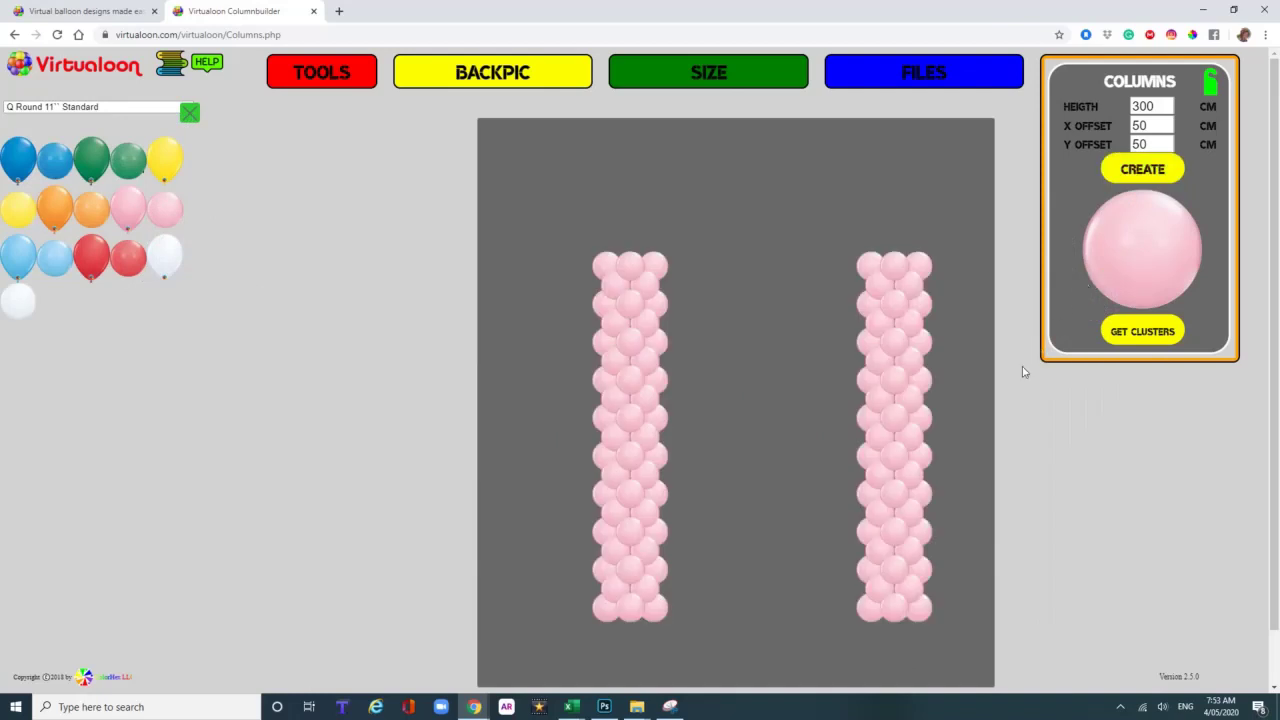
left_click(1150, 107)
key("BackSpace")
key("BackSpace")
type("15")
left_click(1142, 169)
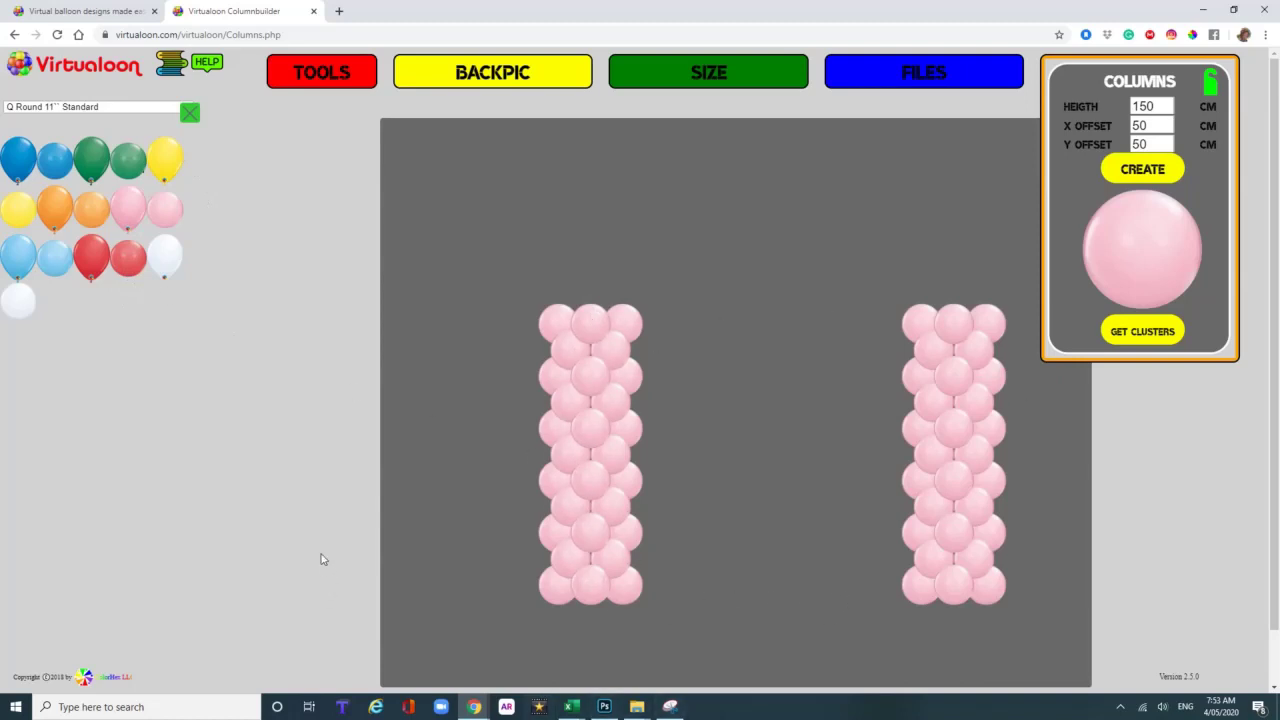
- Place white balloons in a diagonal spiral up the left column, then start the right column
left_click_drag(18, 308, 628, 597)
left_click_drag(20, 302, 456, 543)
left_click_drag(546, 582, 561, 540)
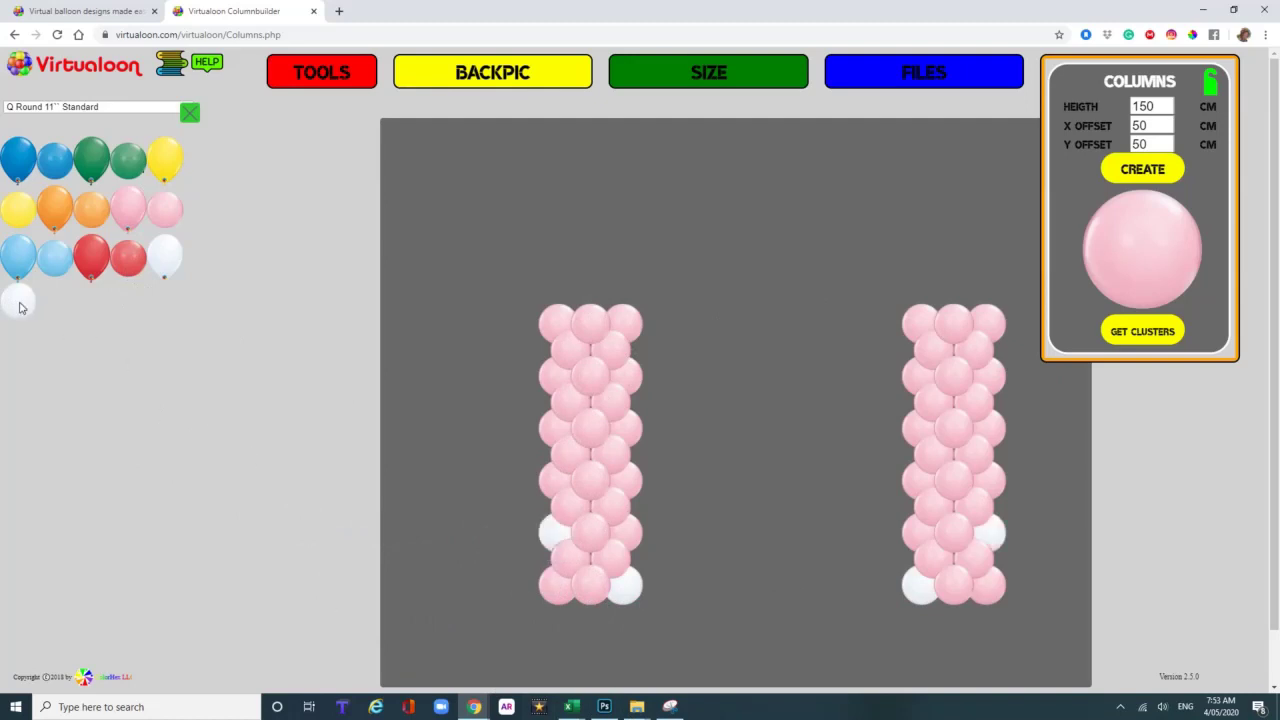
left_click_drag(20, 304, 563, 511)
left_click_drag(20, 302, 607, 458)
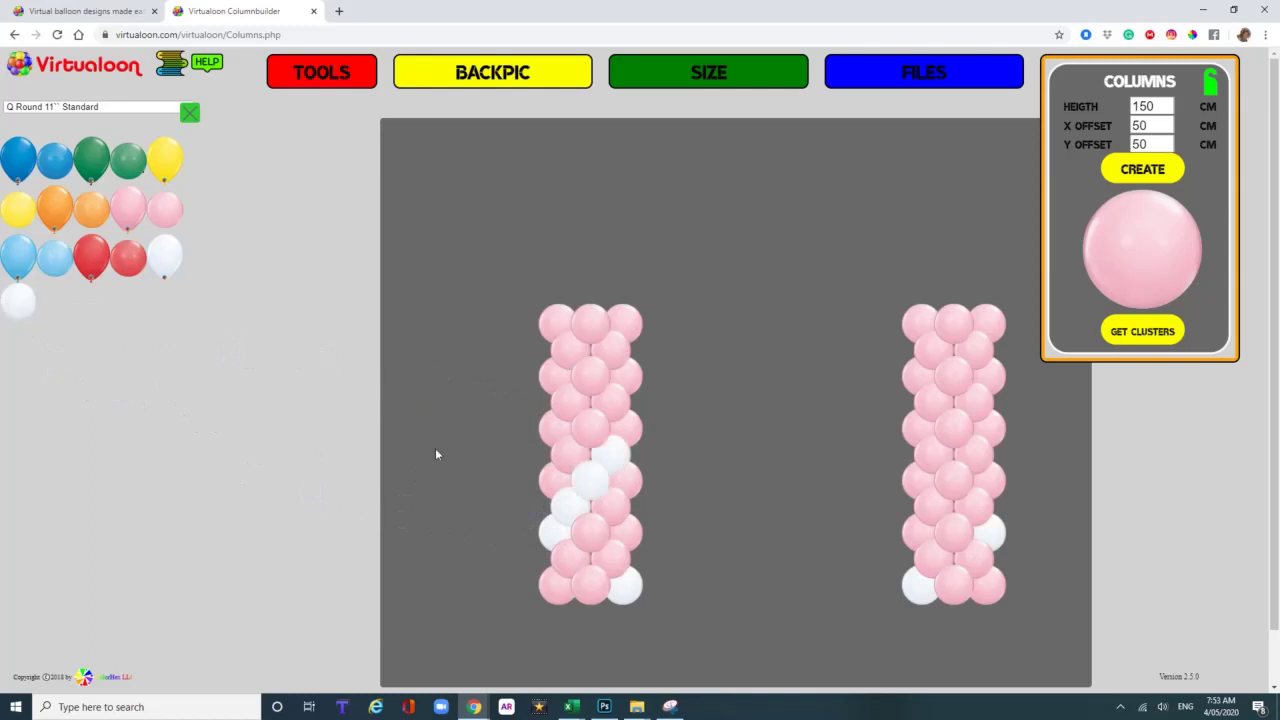
left_click(20, 298)
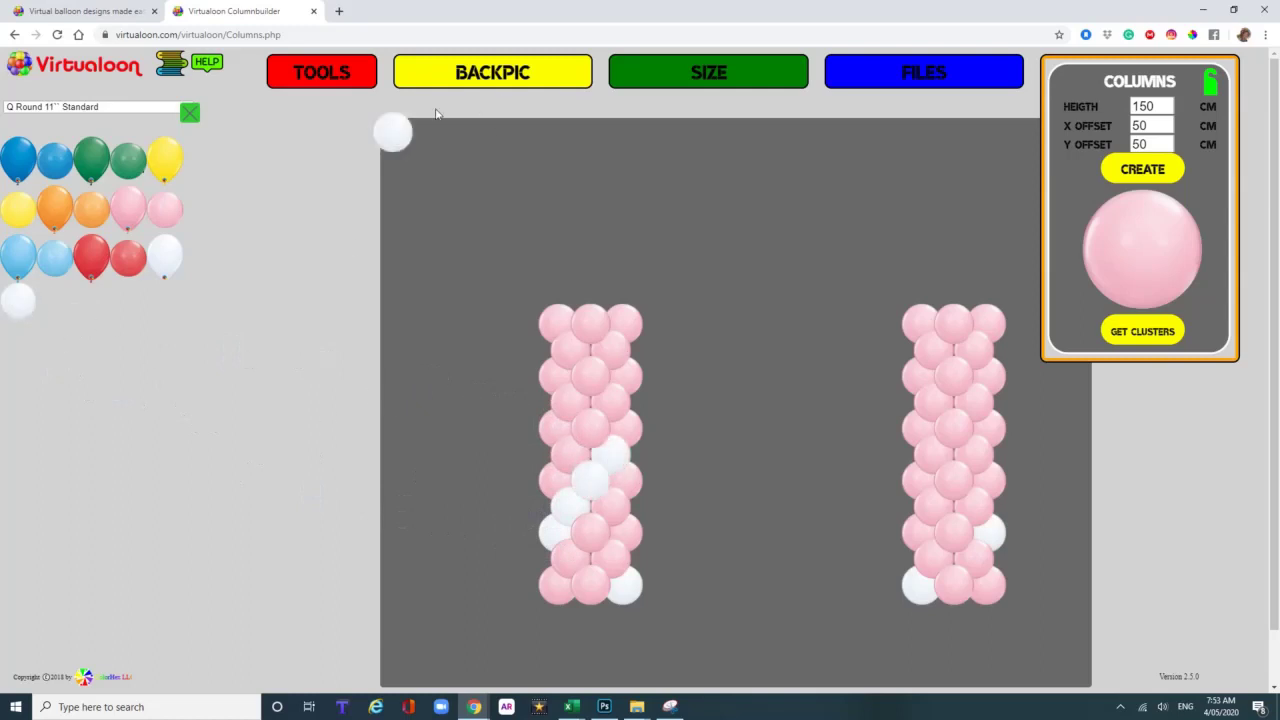
left_click_drag(26, 308, 610, 430)
left_click_drag(26, 302, 550, 374)
left_click_drag(20, 305, 590, 322)
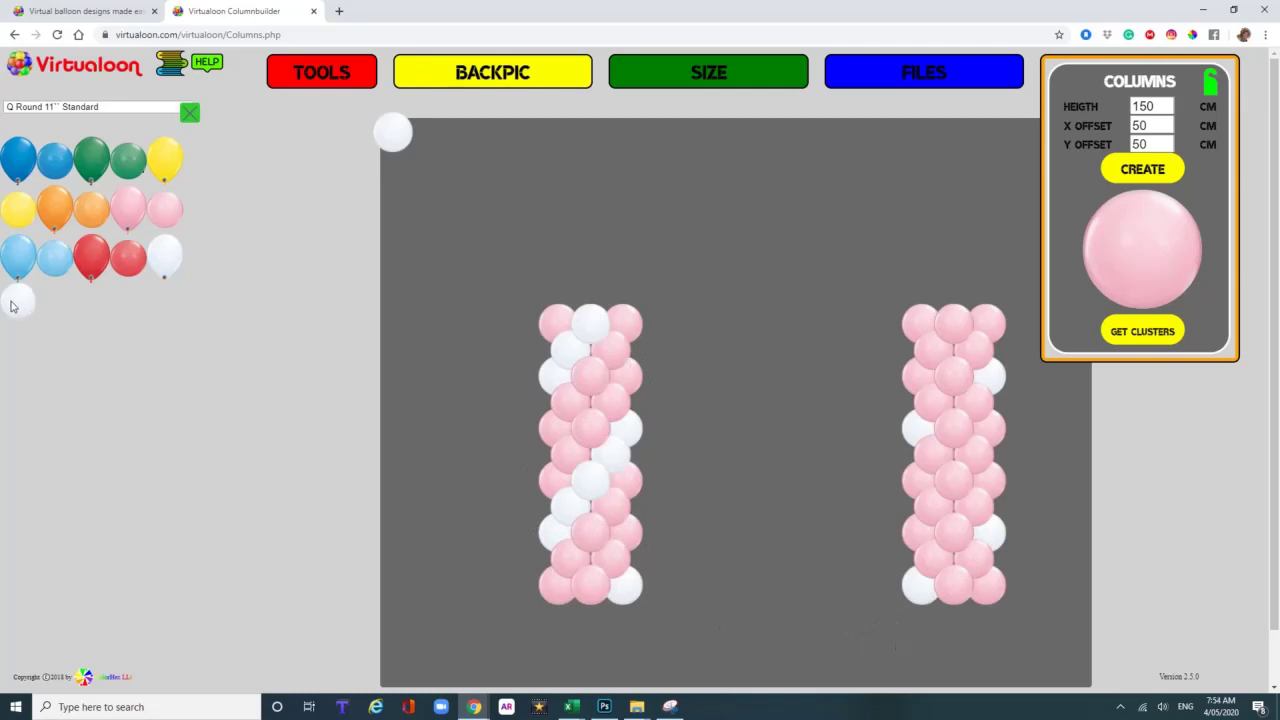
left_click_drag(12, 306, 974, 505)
left_click_drag(20, 302, 954, 480)
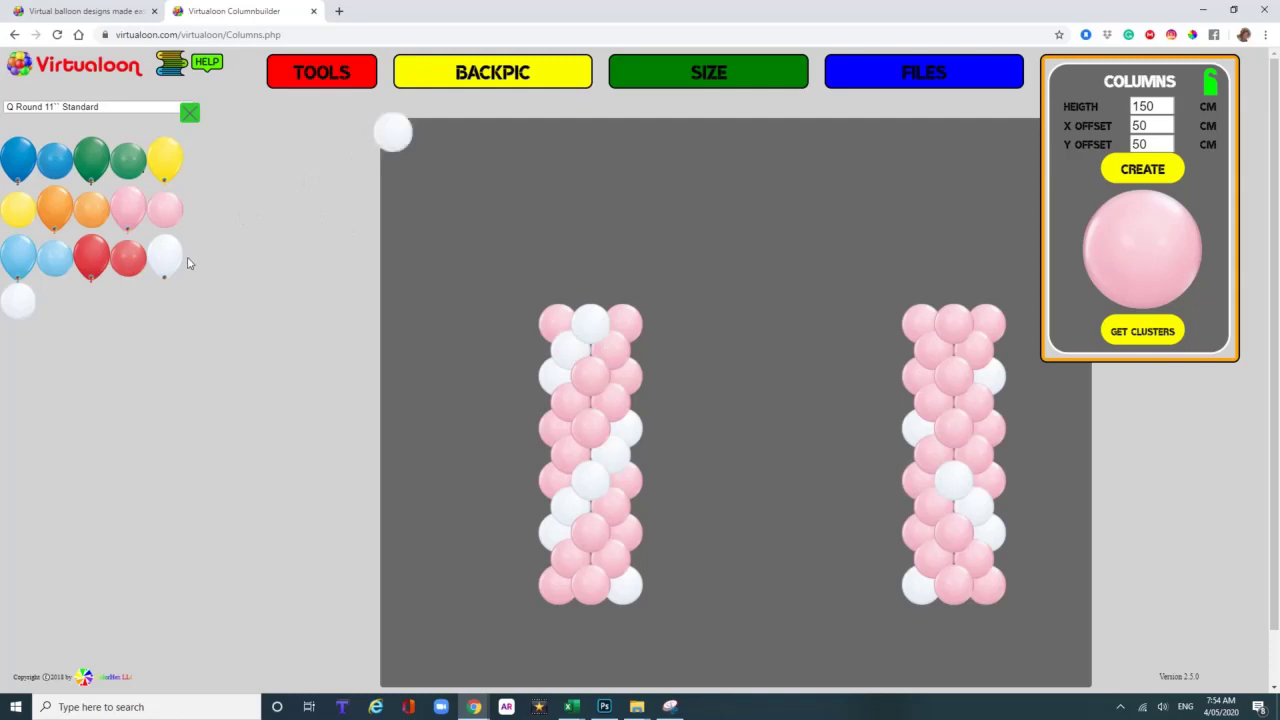
- Delete the stray red balloon and the stray white balloon from the canvas
left_click(121, 277)
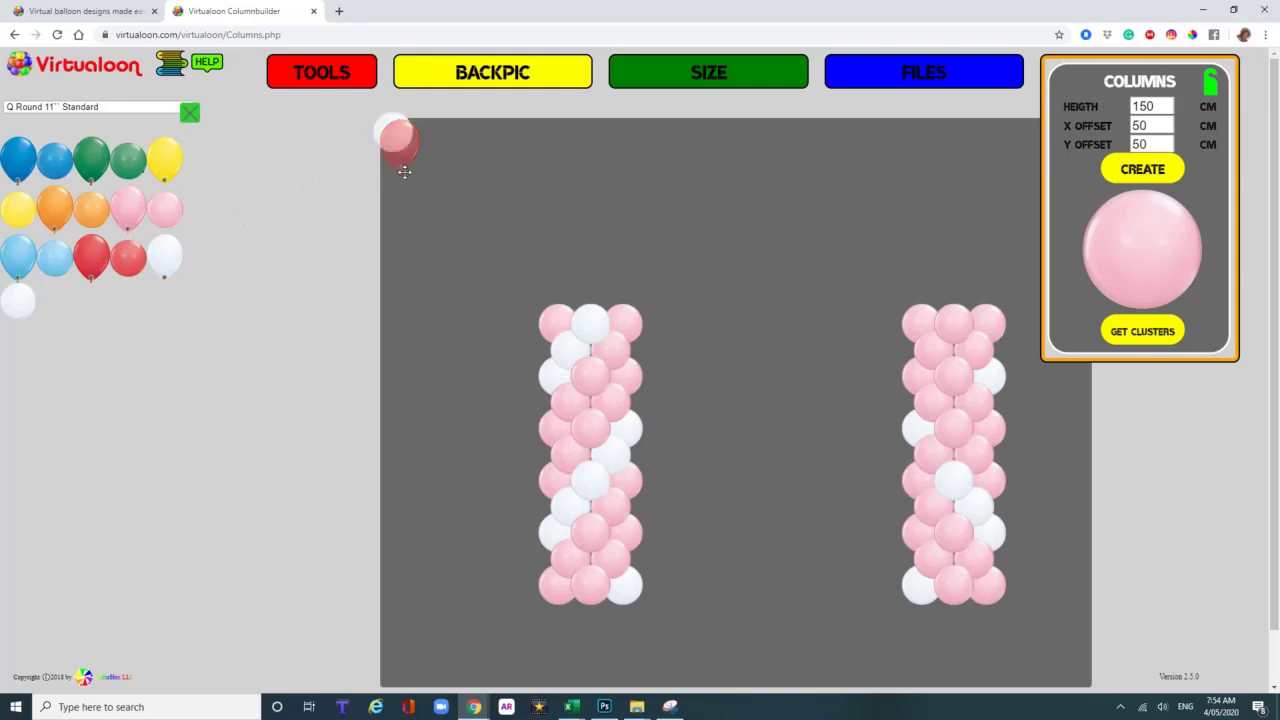
left_click_drag(400, 148, 505, 203)
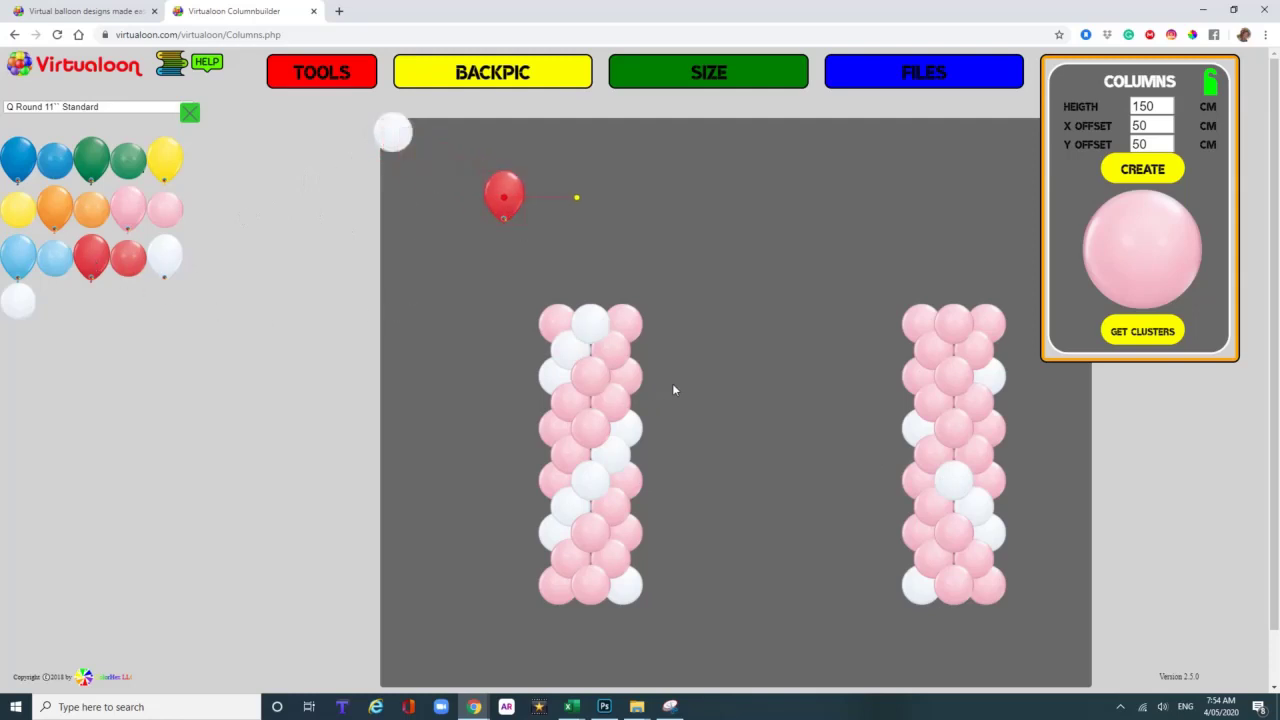
left_click(516, 210)
left_click(505, 202)
right_click(504, 200)
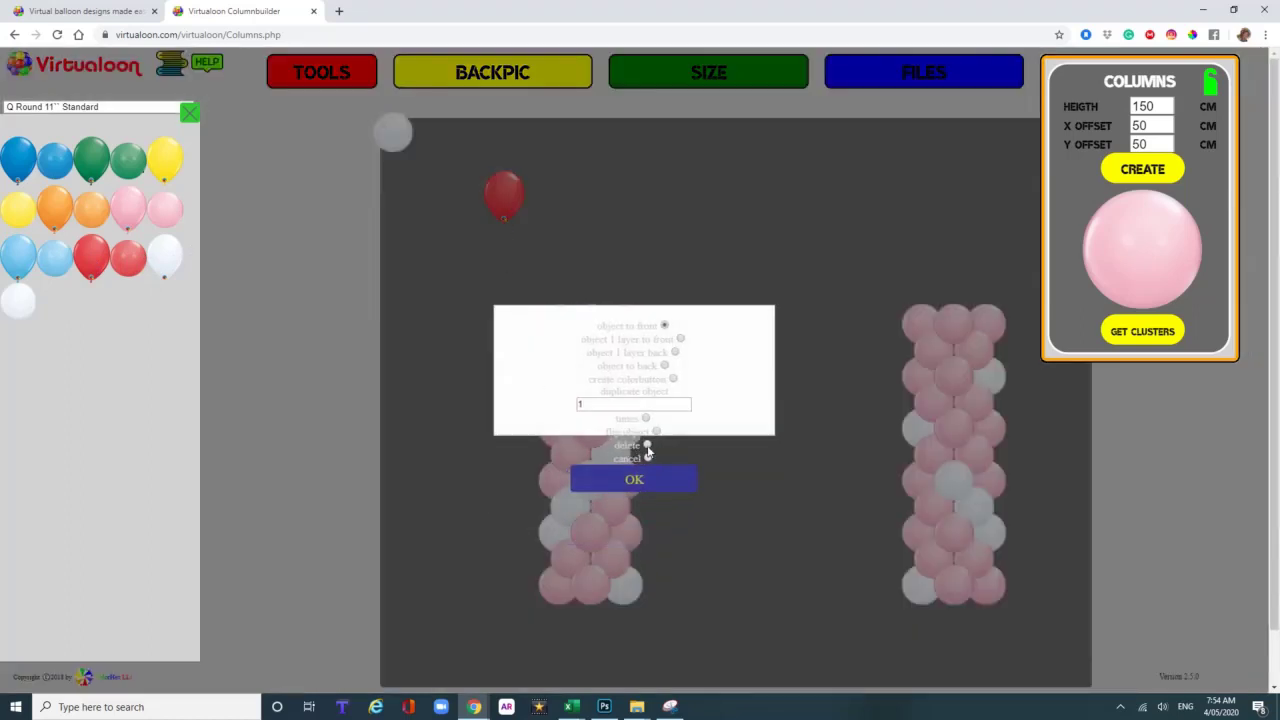
left_click(651, 479)
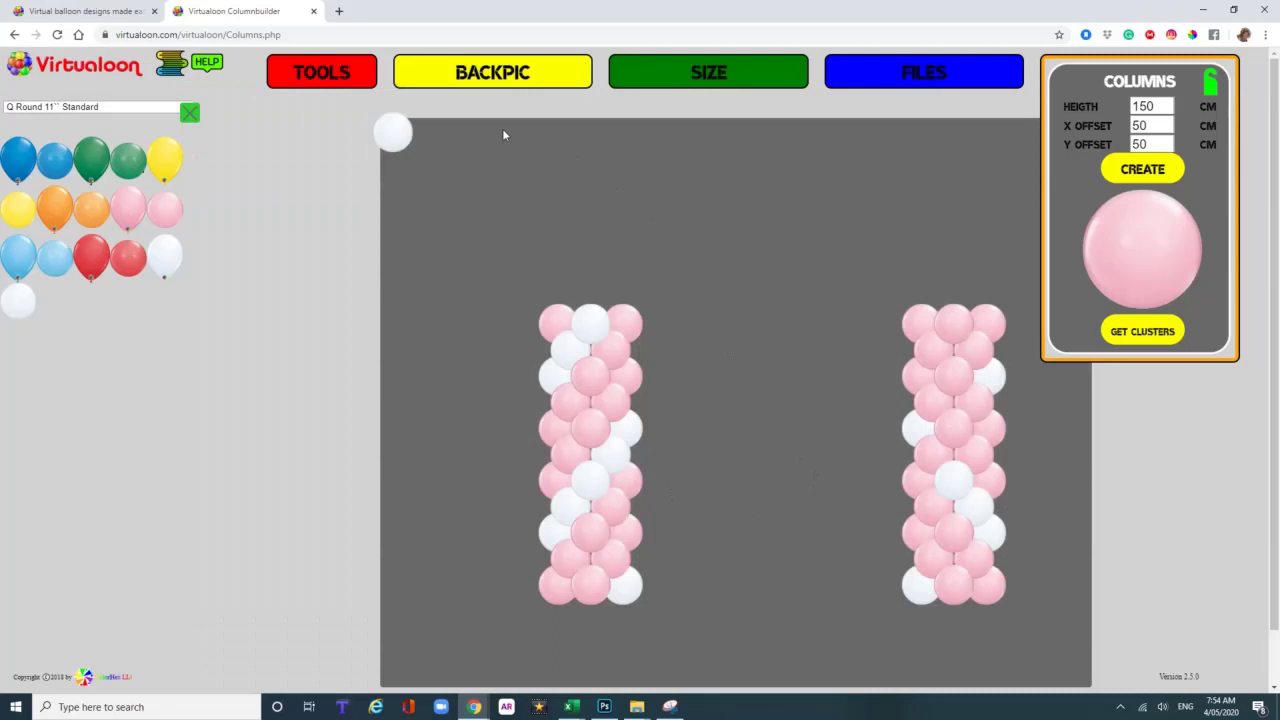
left_click(394, 132)
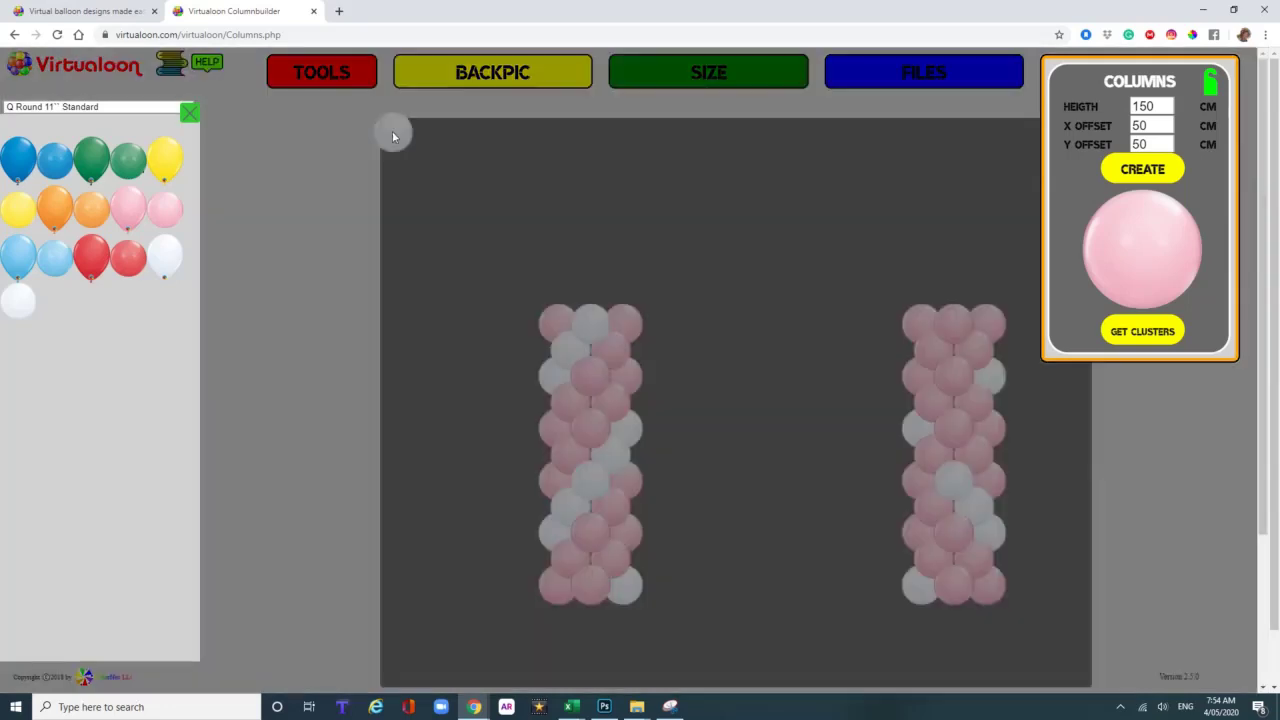
left_click(635, 486)
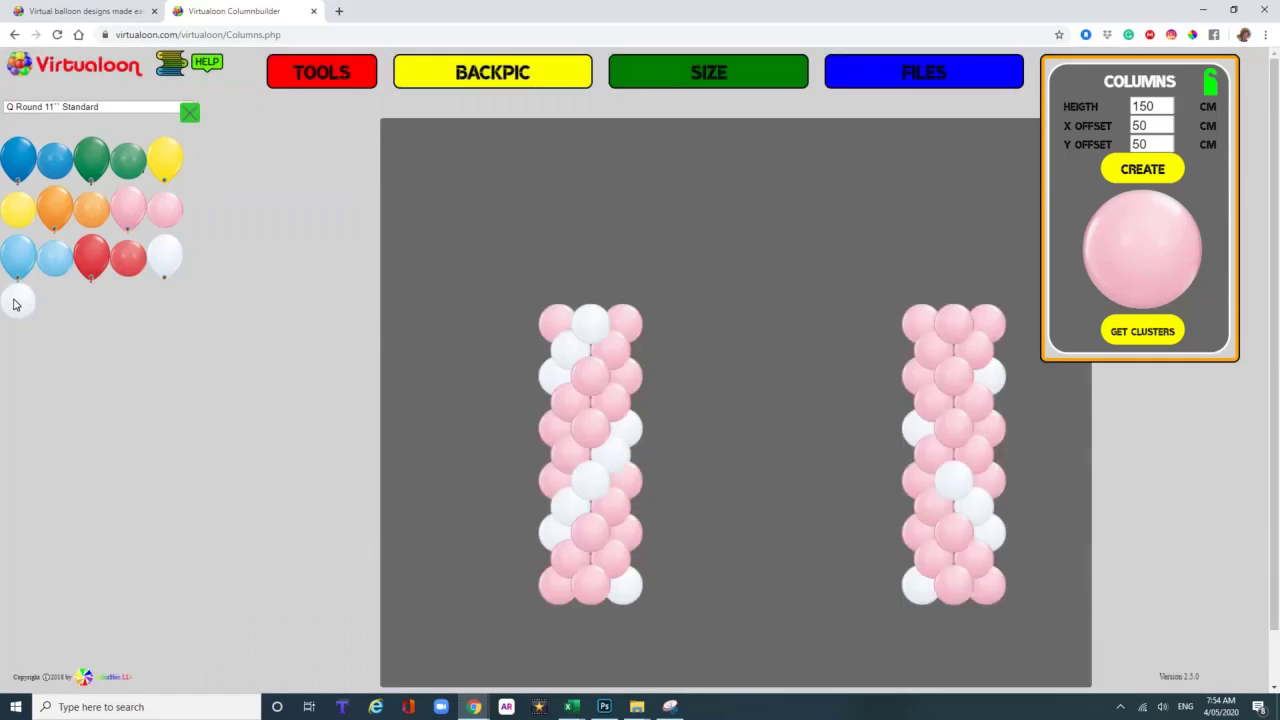
- Add three more white balloons to complete the right column's spiral and collapse the Columns panel
left_click_drag(15, 304, 931, 455)
left_click_drag(24, 304, 975, 355)
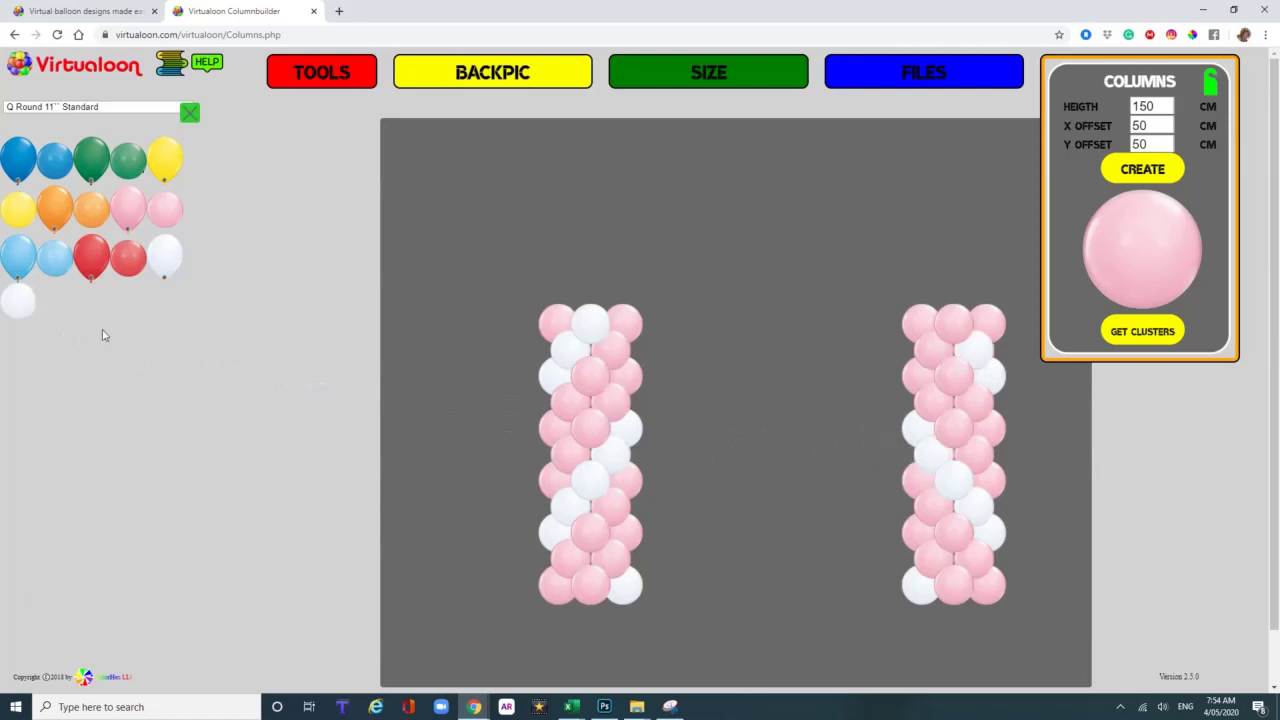
left_click_drag(24, 310, 962, 333)
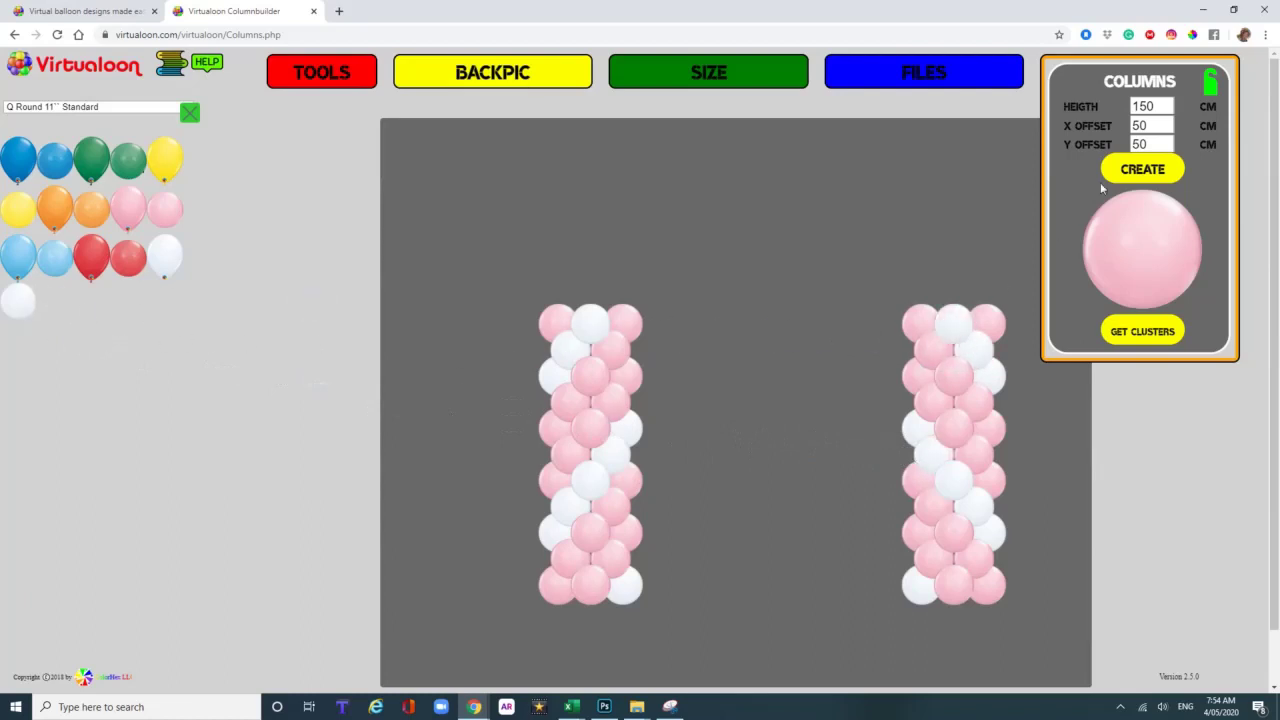
left_click(1209, 85)
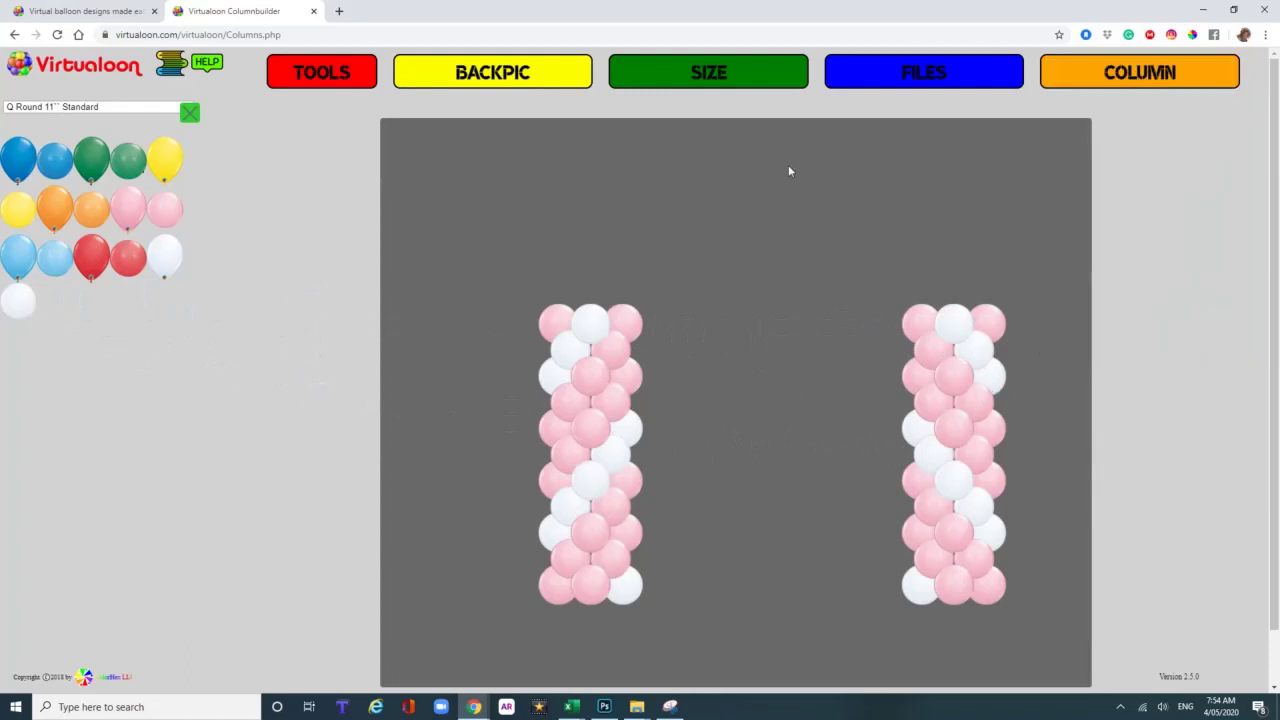
- Switch the balloon range to Q Foils Love & Wedding Theme
left_click(162, 108)
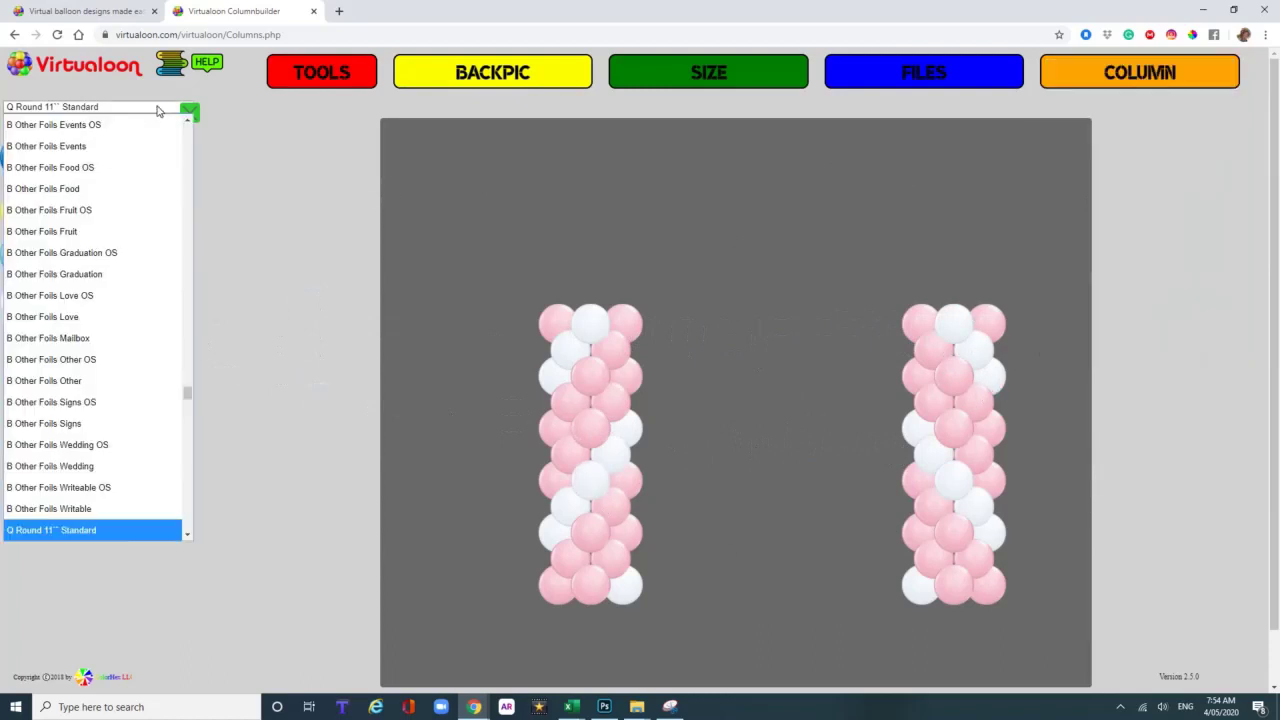
left_click_drag(187, 396, 193, 523)
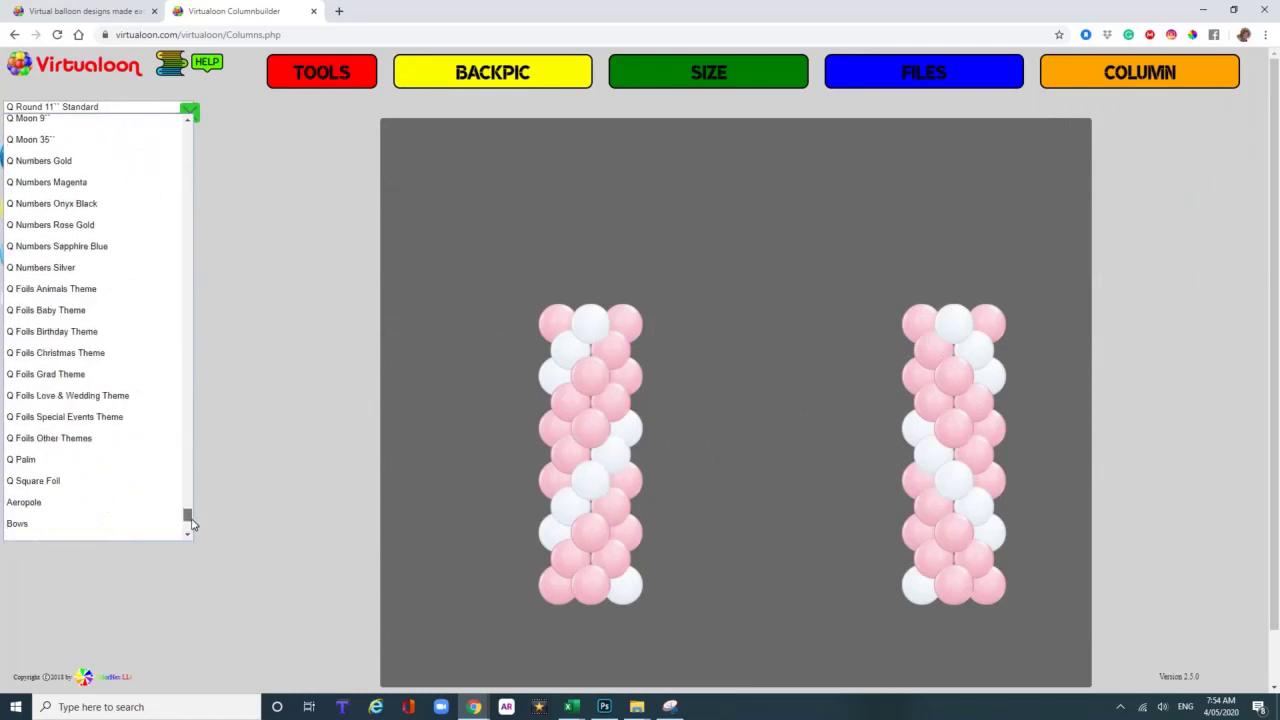
left_click_drag(193, 523, 191, 525)
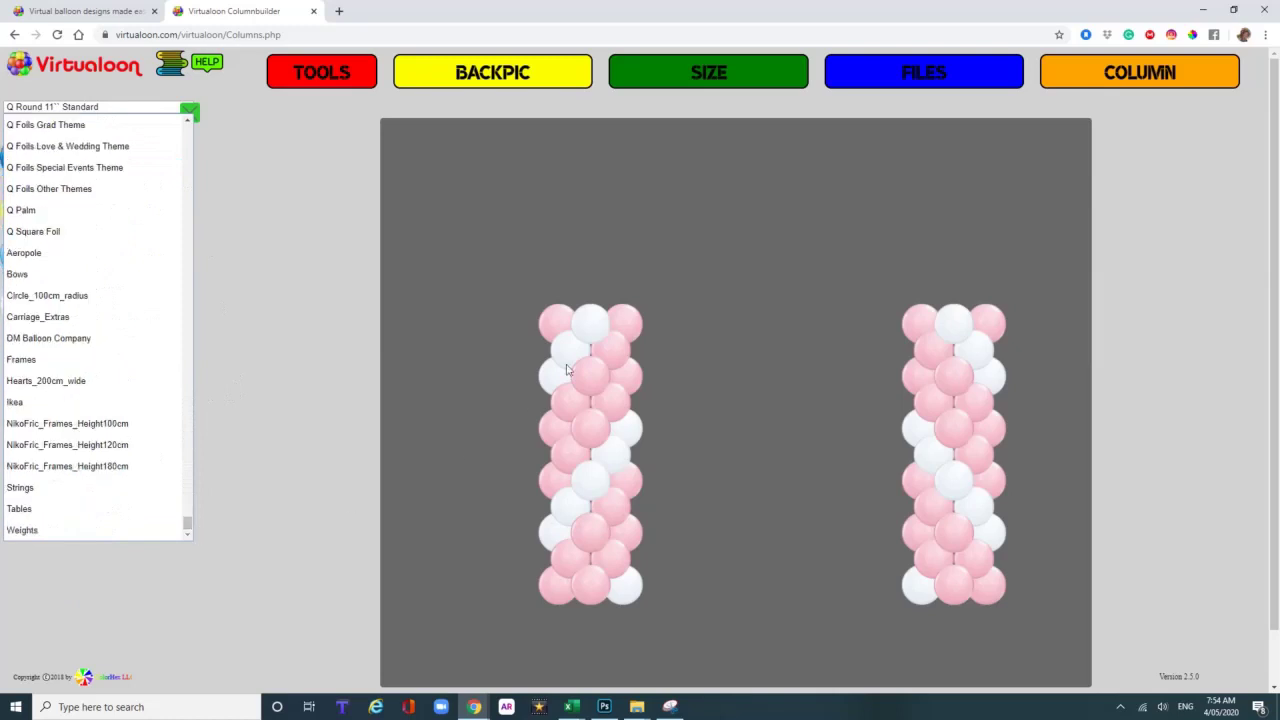
left_click(188, 121)
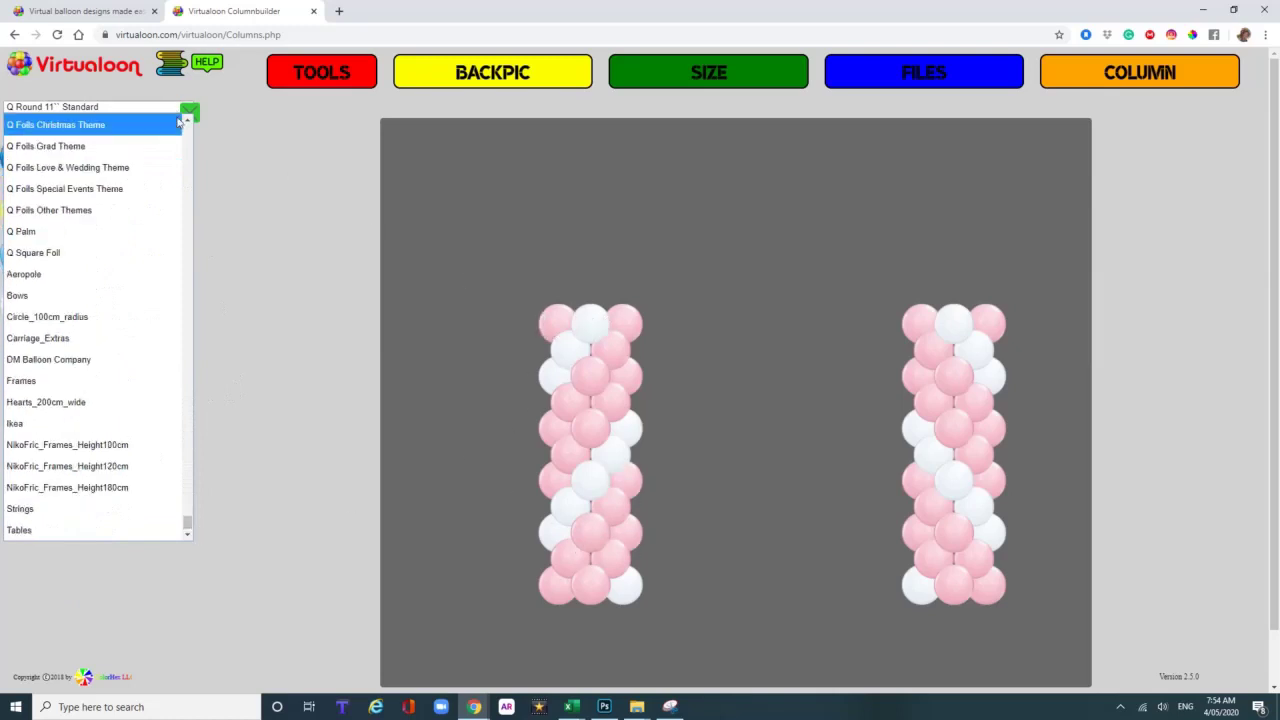
scroll(188, 124, "up", 5)
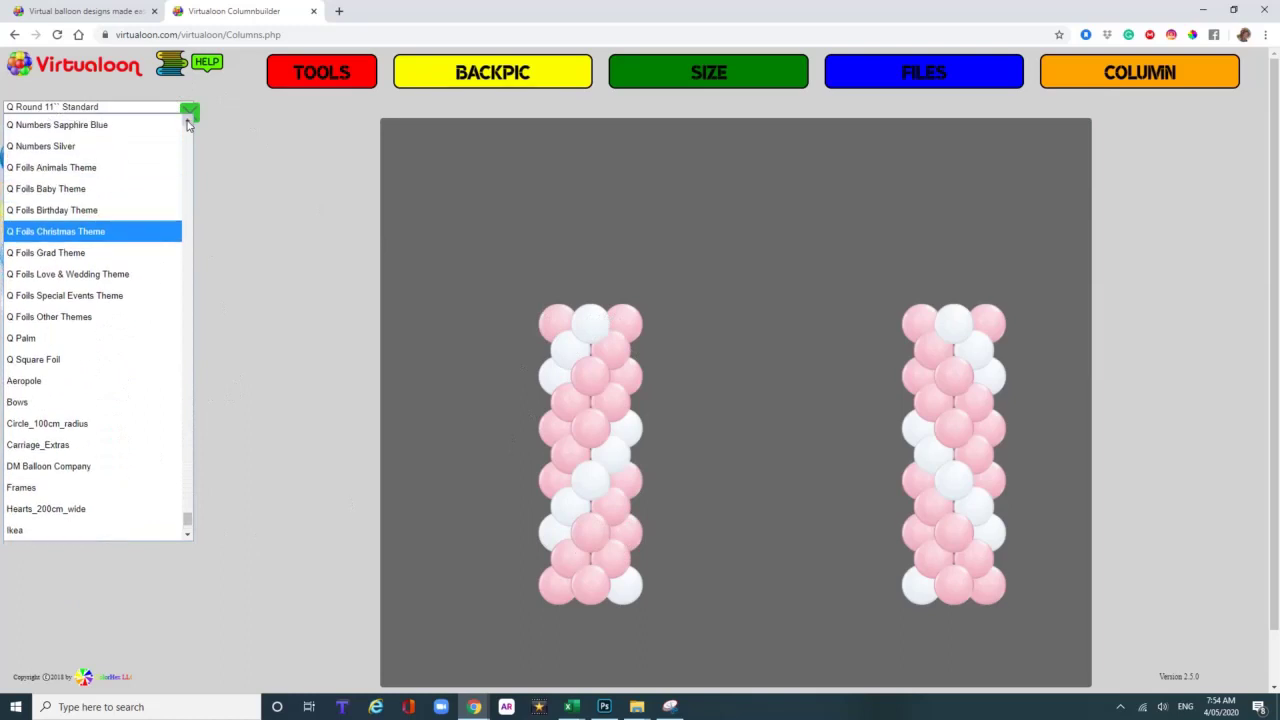
left_click(134, 304)
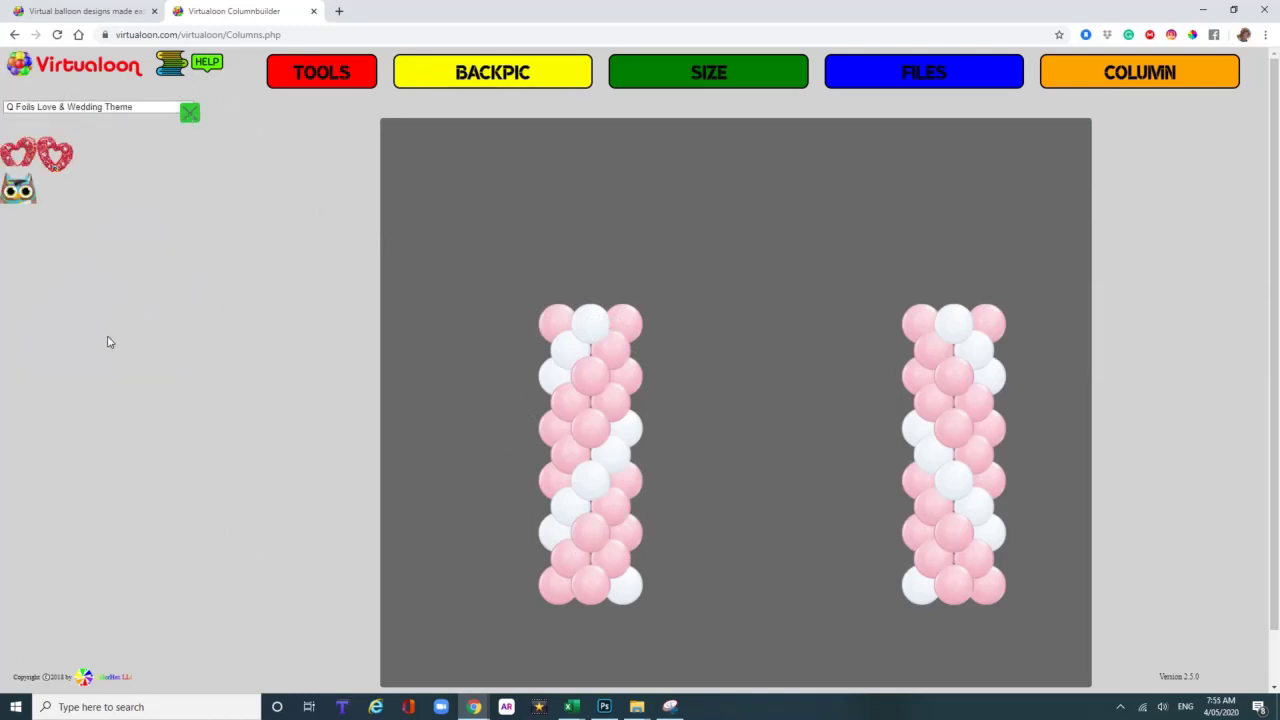
- Dismiss the Facebook notification and switch the range to Q Heart Foils 36'' printed
left_click(167, 113)
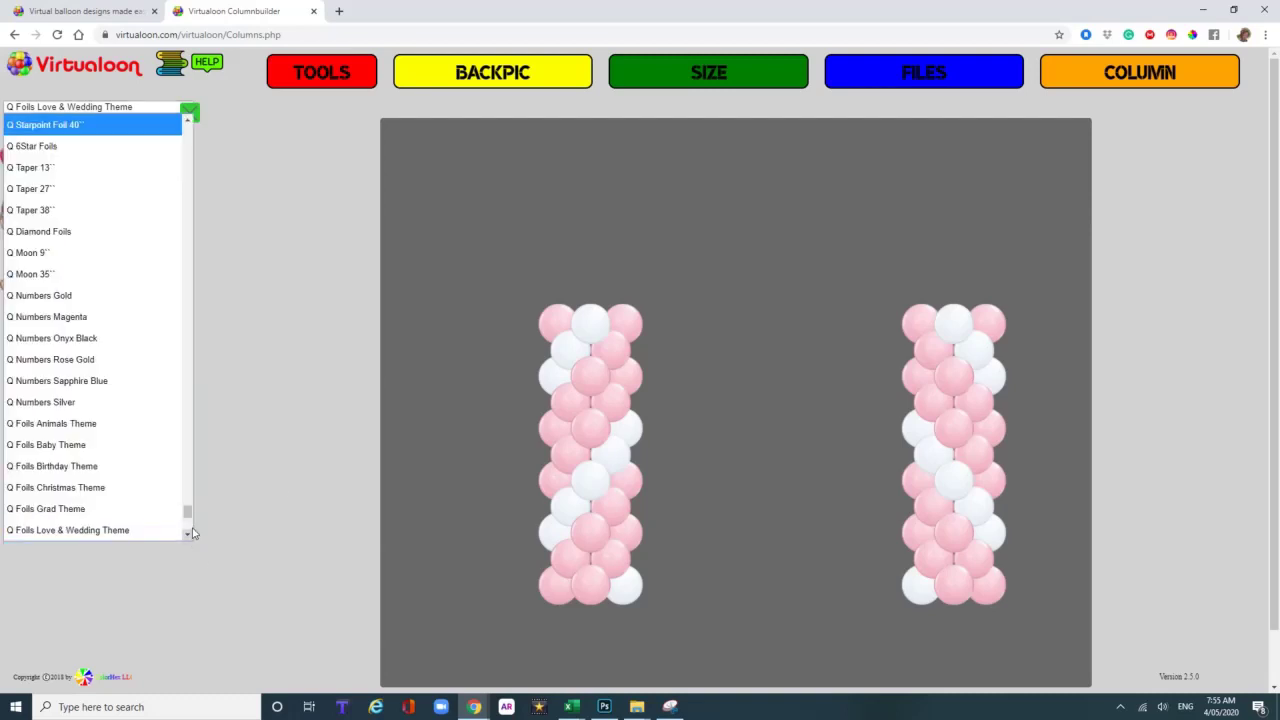
left_click_drag(187, 514, 190, 521)
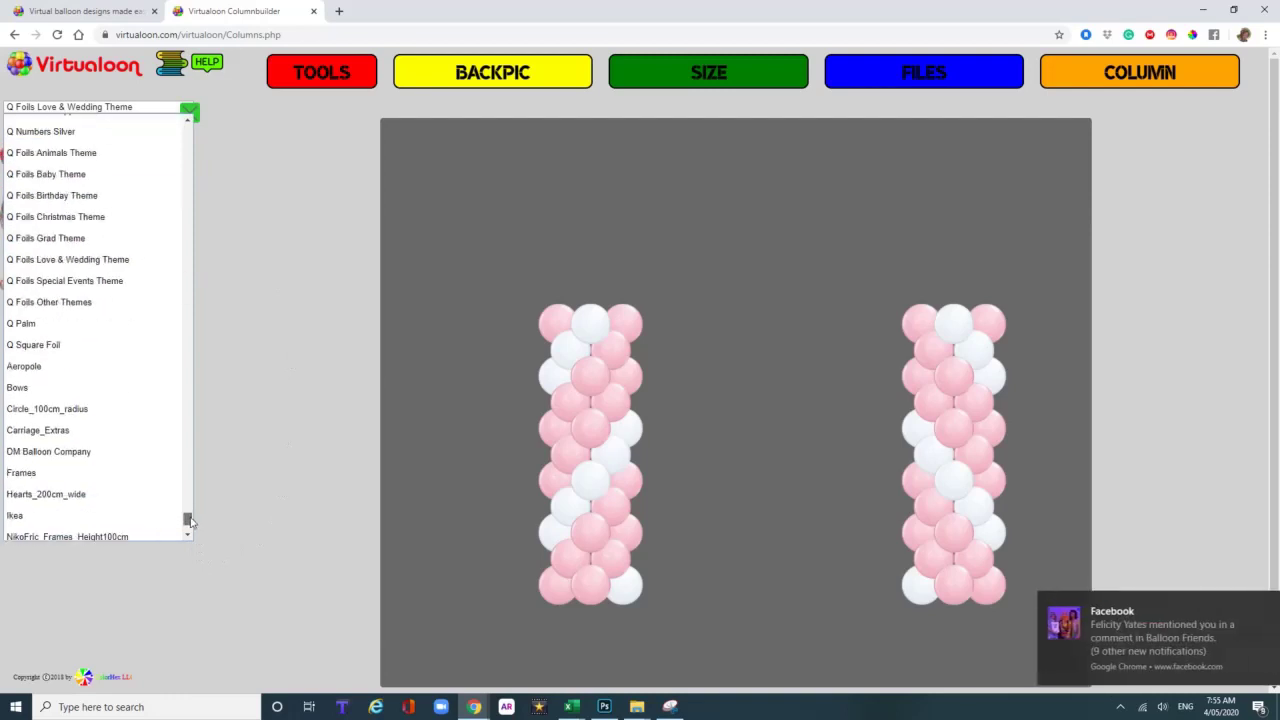
left_click(1256, 608)
left_click(170, 116)
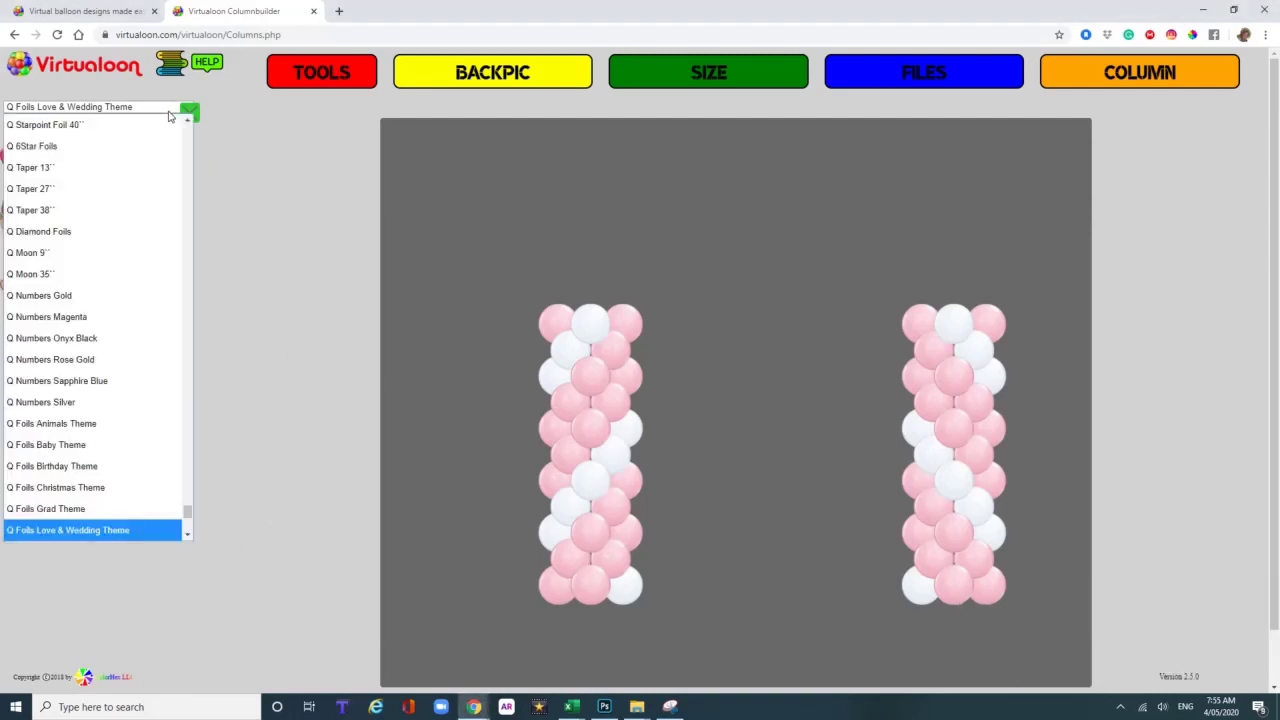
scroll(167, 116, "up", 1)
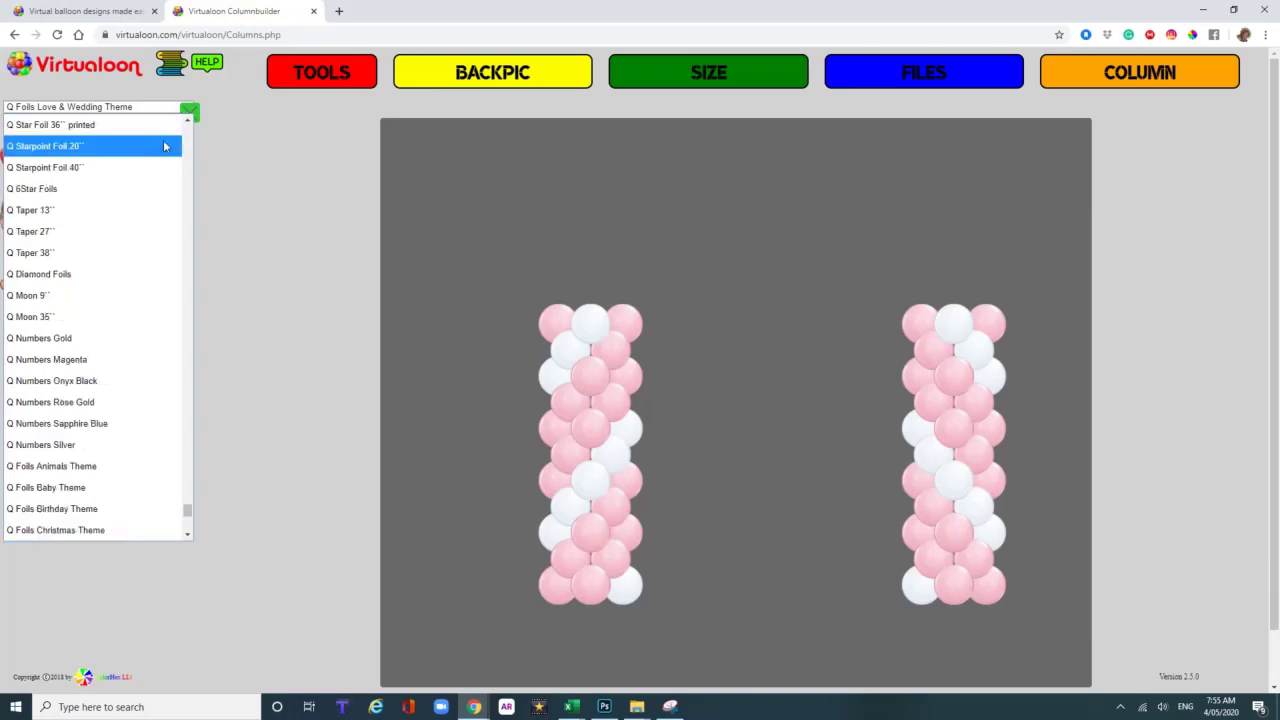
scroll(186, 124, "up", 5)
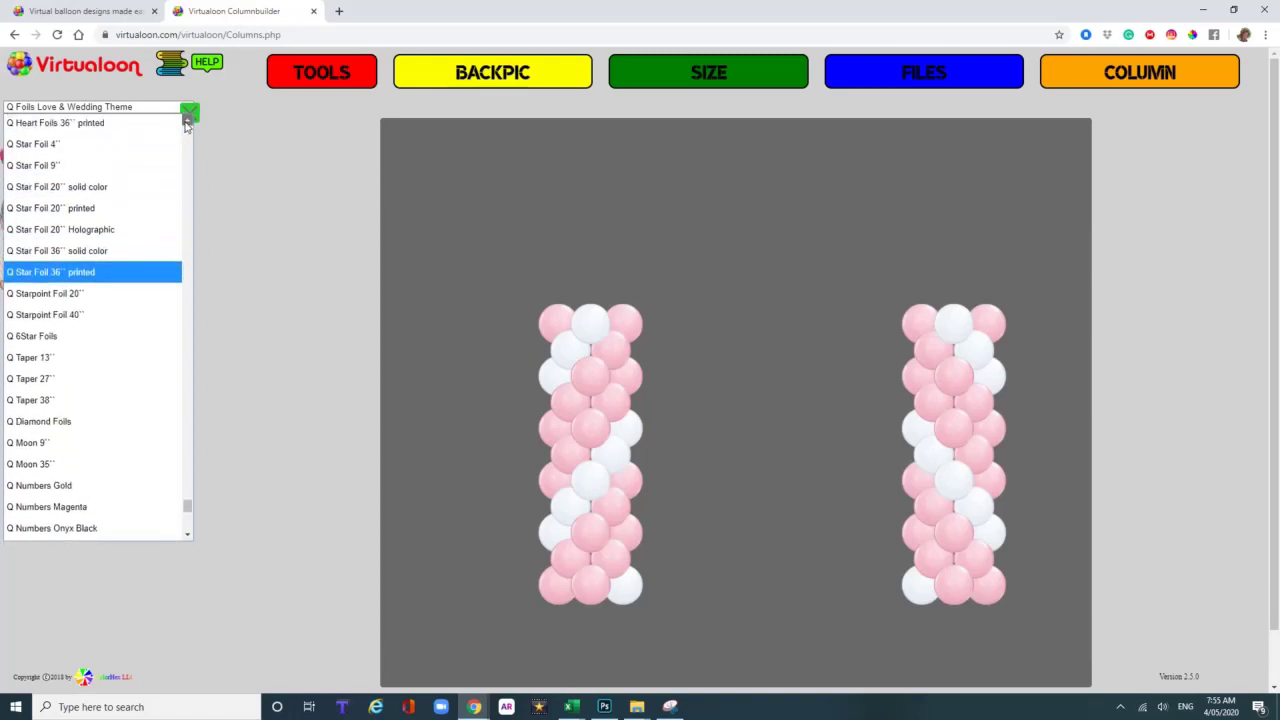
scroll(186, 124, "up", 1)
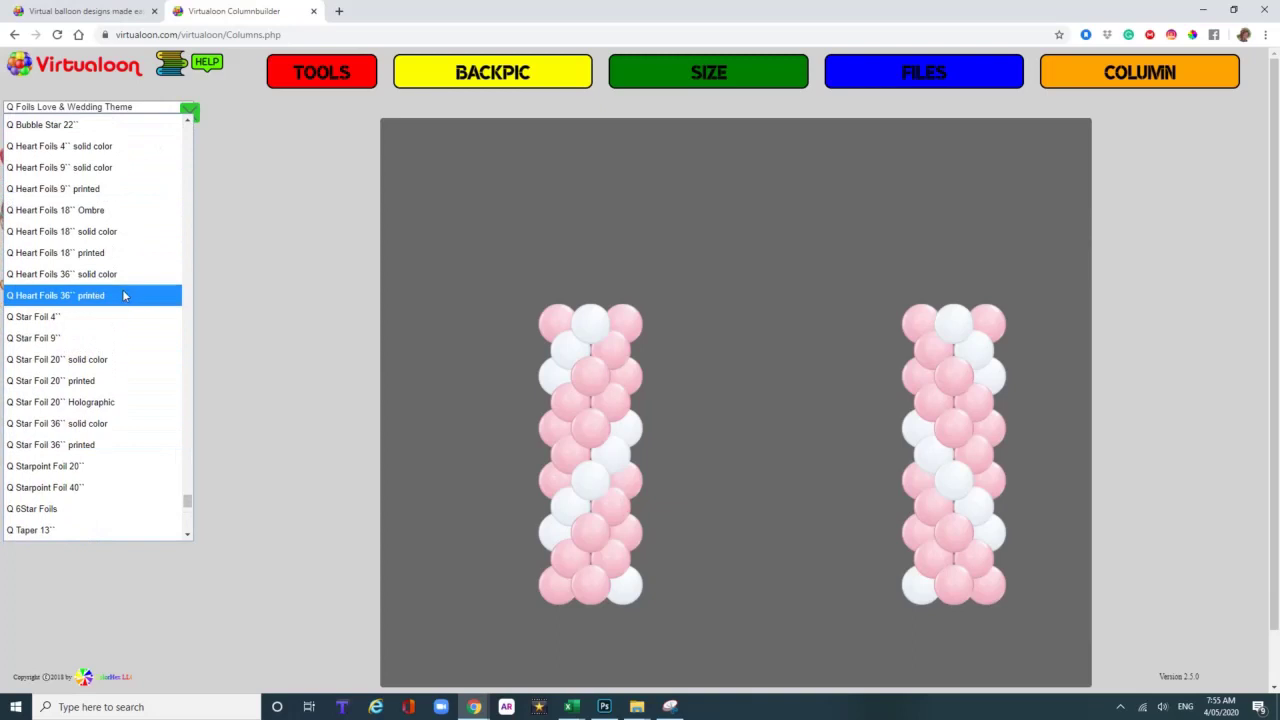
left_click(124, 296)
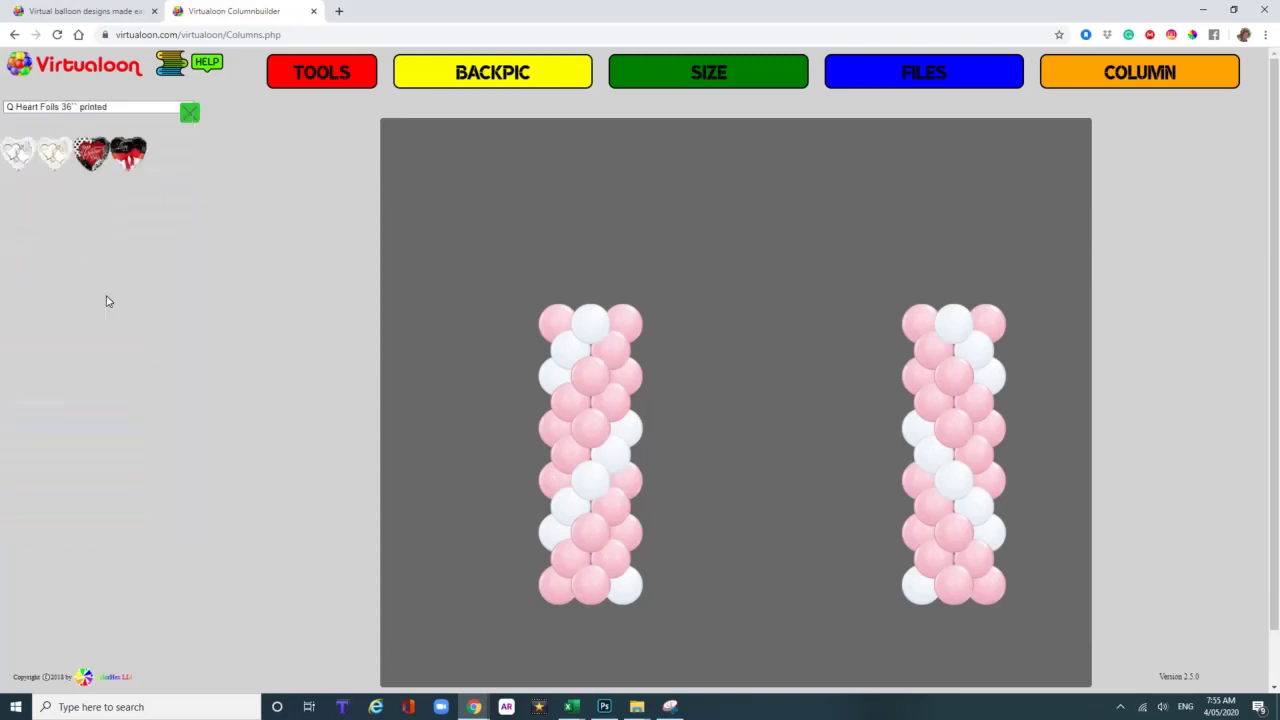
left_click(55, 155)
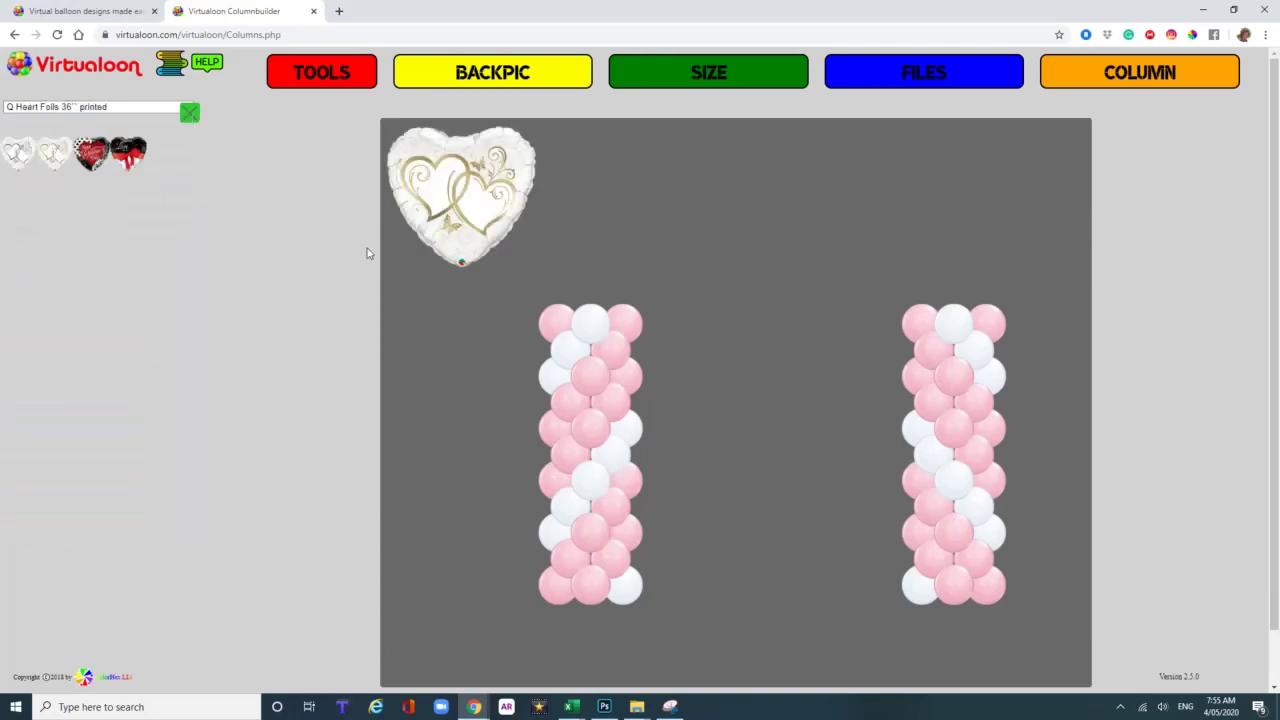
left_click_drag(462, 203, 591, 258)
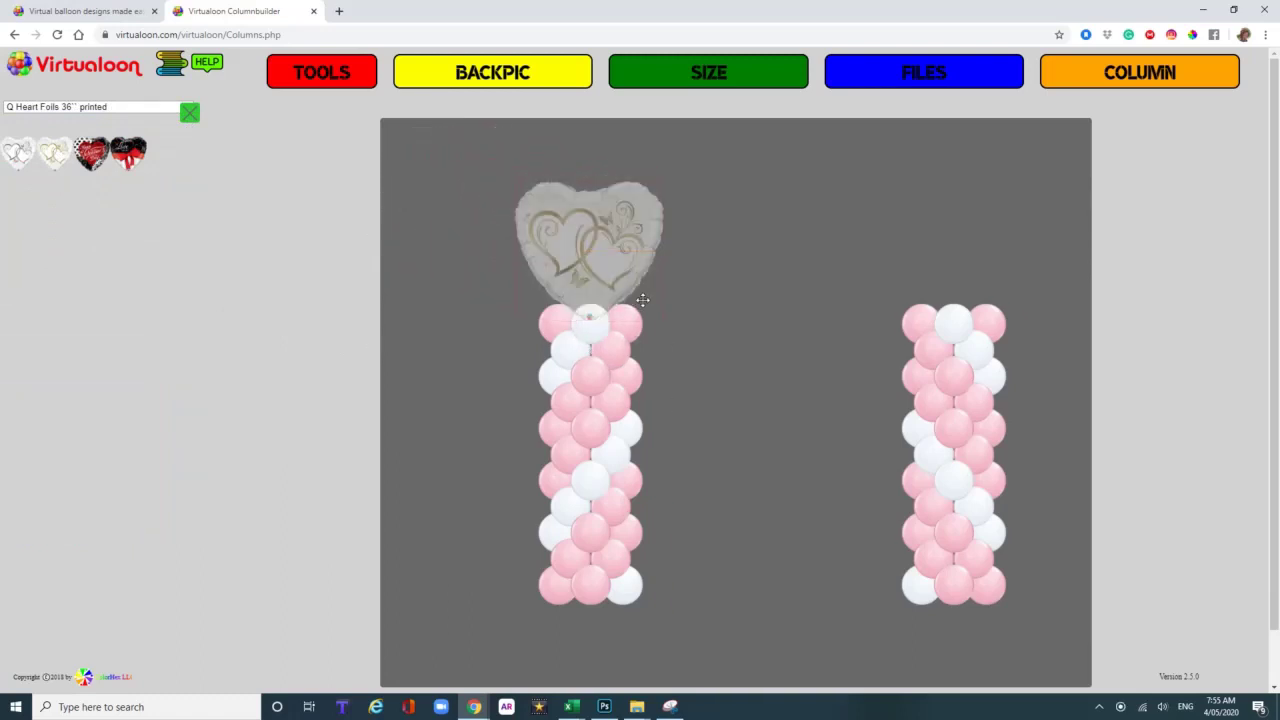
left_click(674, 305)
left_click(590, 256)
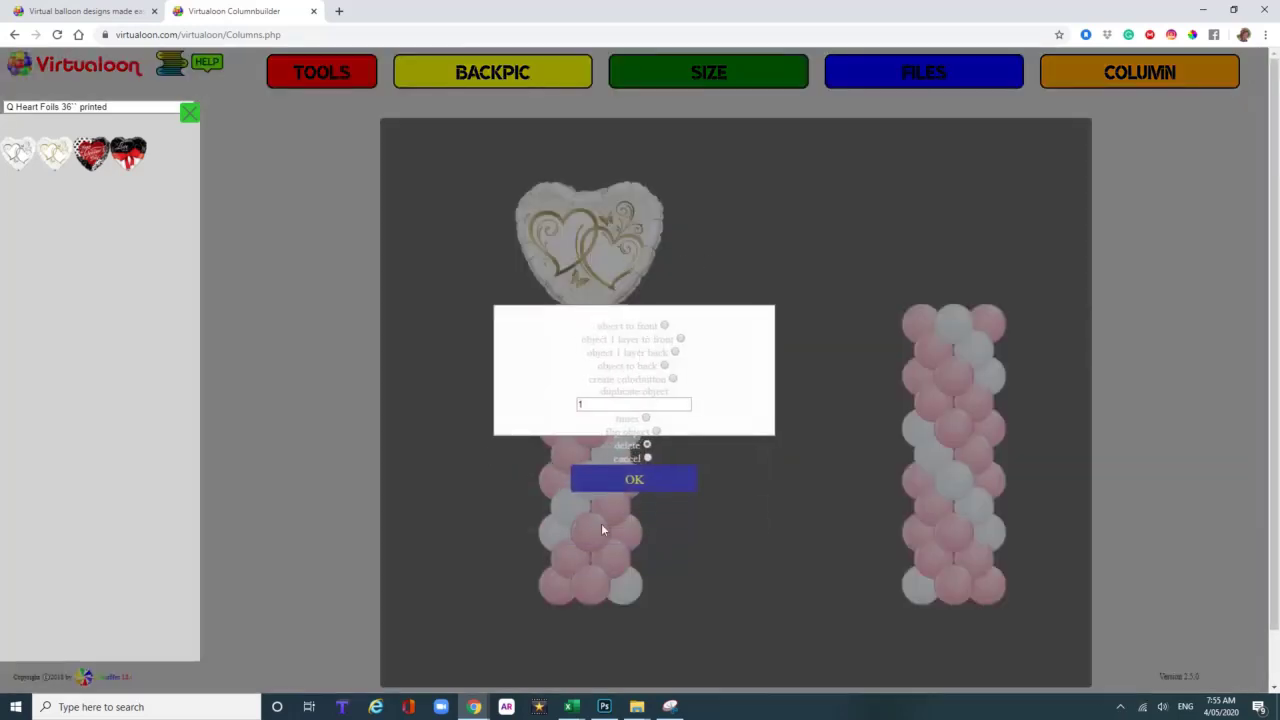
left_click(656, 489)
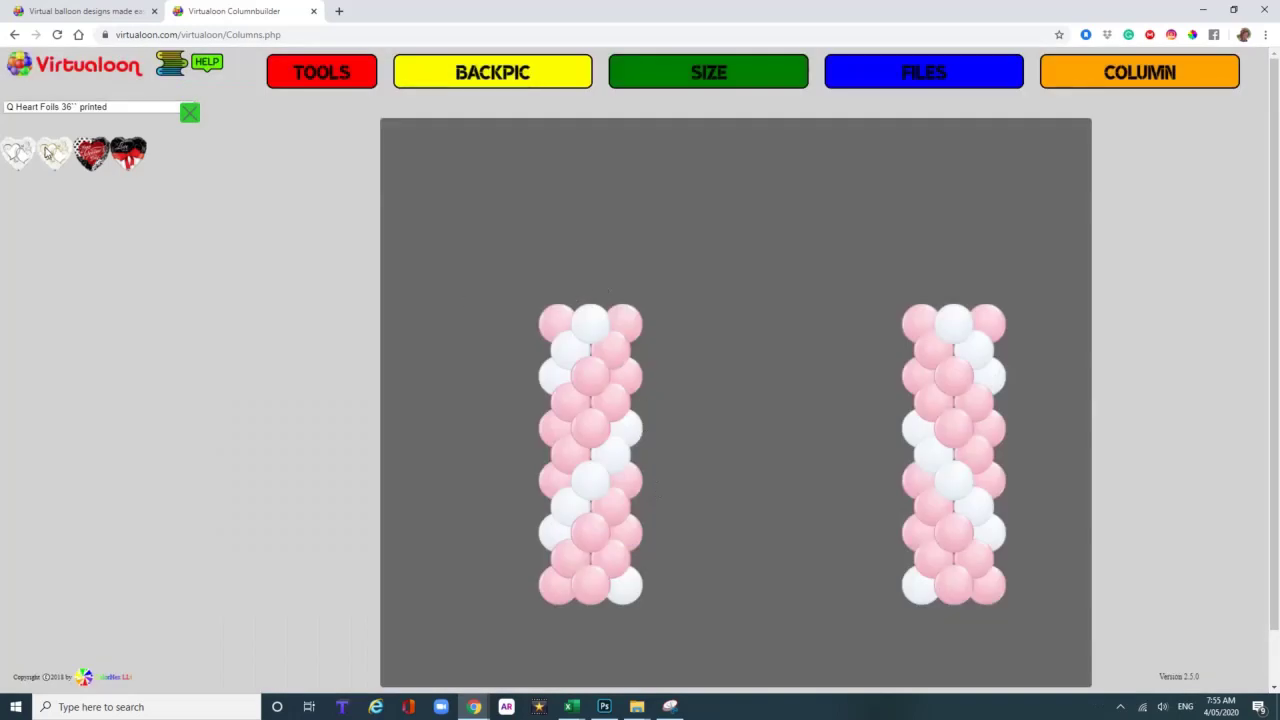
- Place a silver double-heart foil atop the left column and send it behind the column balloons
left_click(20, 158)
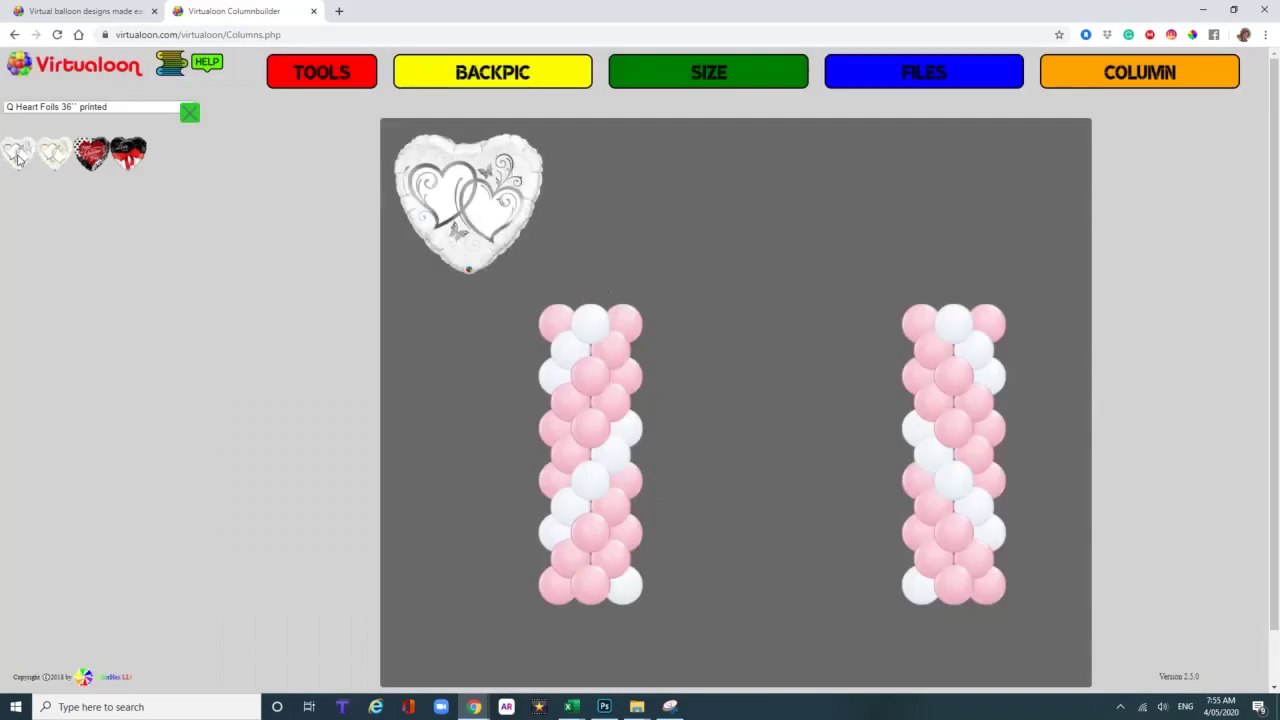
left_click(468, 207)
left_click_drag(468, 207, 591, 252)
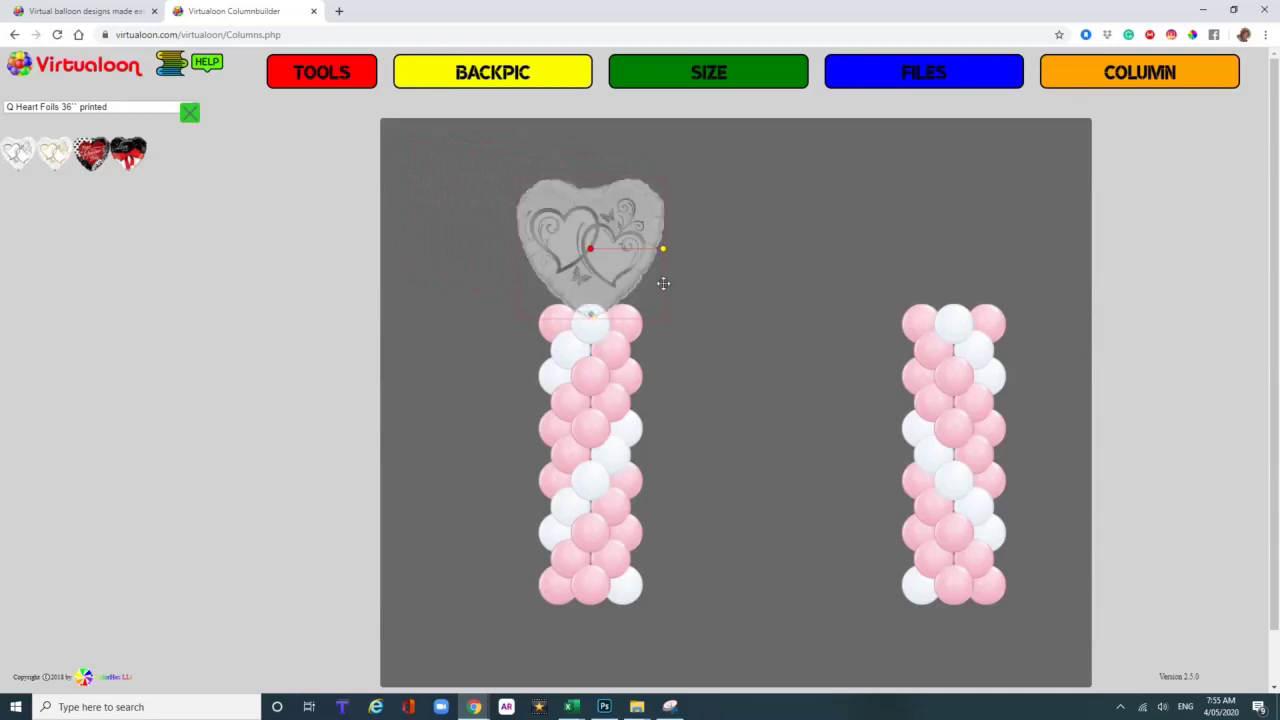
left_click_drag(592, 253, 592, 253)
left_click(592, 253)
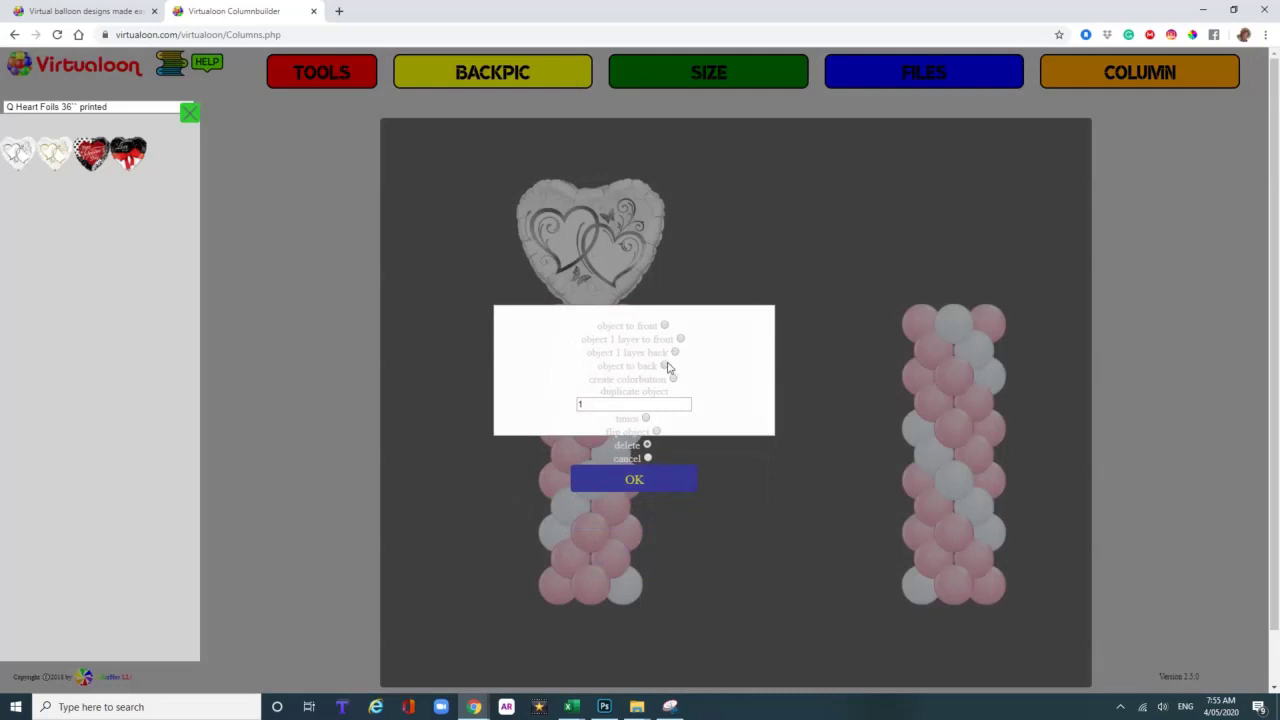
left_click(664, 366)
left_click(645, 480)
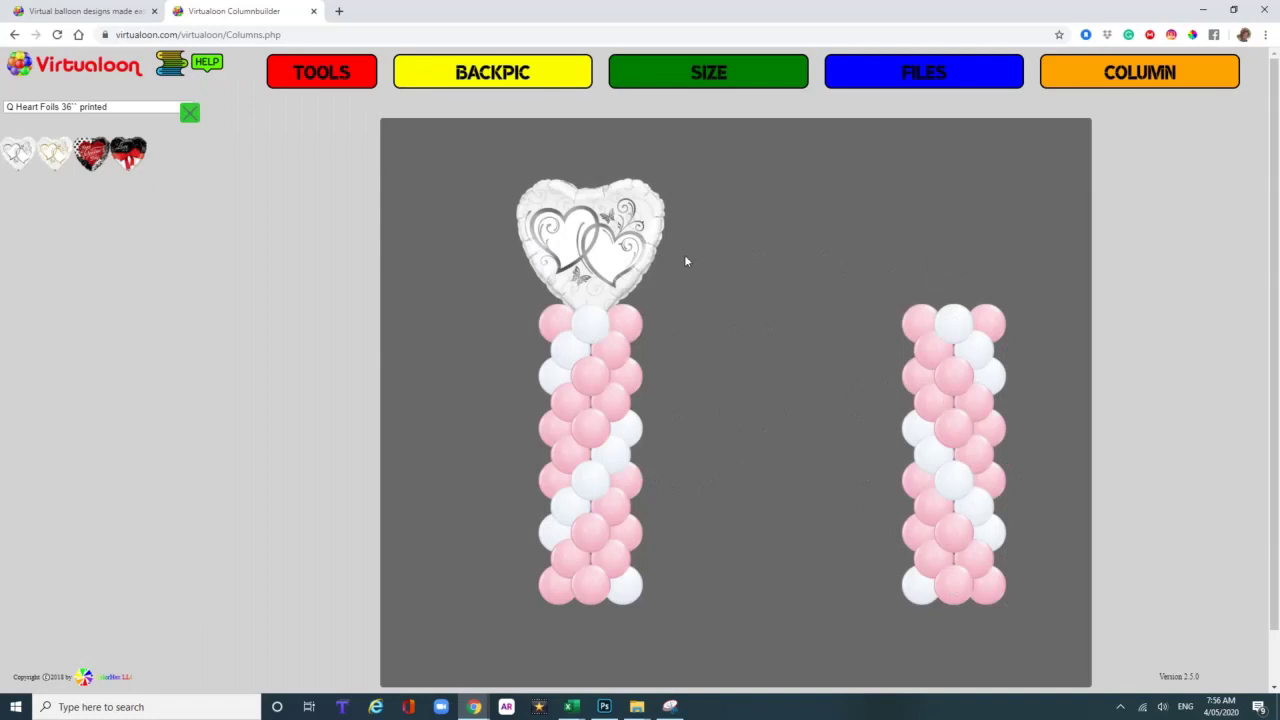
- Add a second double-heart foil atop the right column and confirm its options
left_click(28, 155)
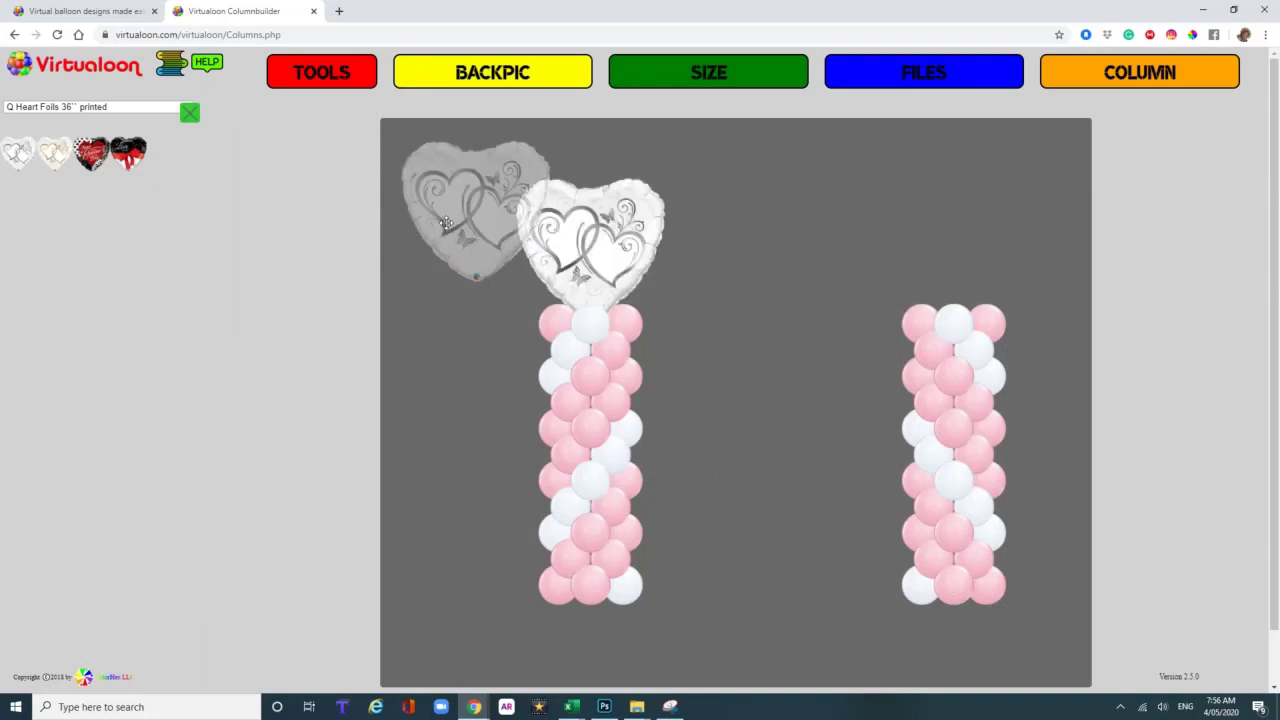
left_click_drag(509, 217, 955, 255)
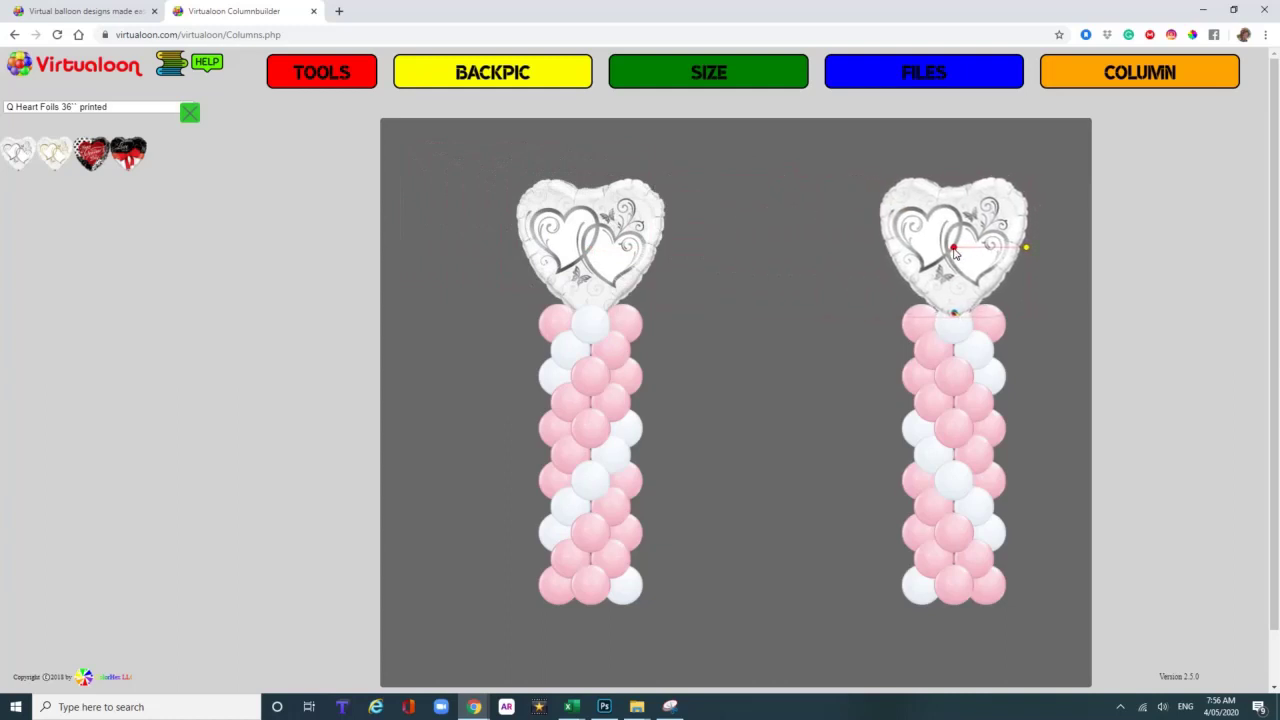
right_click(953, 247)
left_click(644, 479)
- Save the design from the Files panel under the name 'love heart columns'
left_click(881, 76)
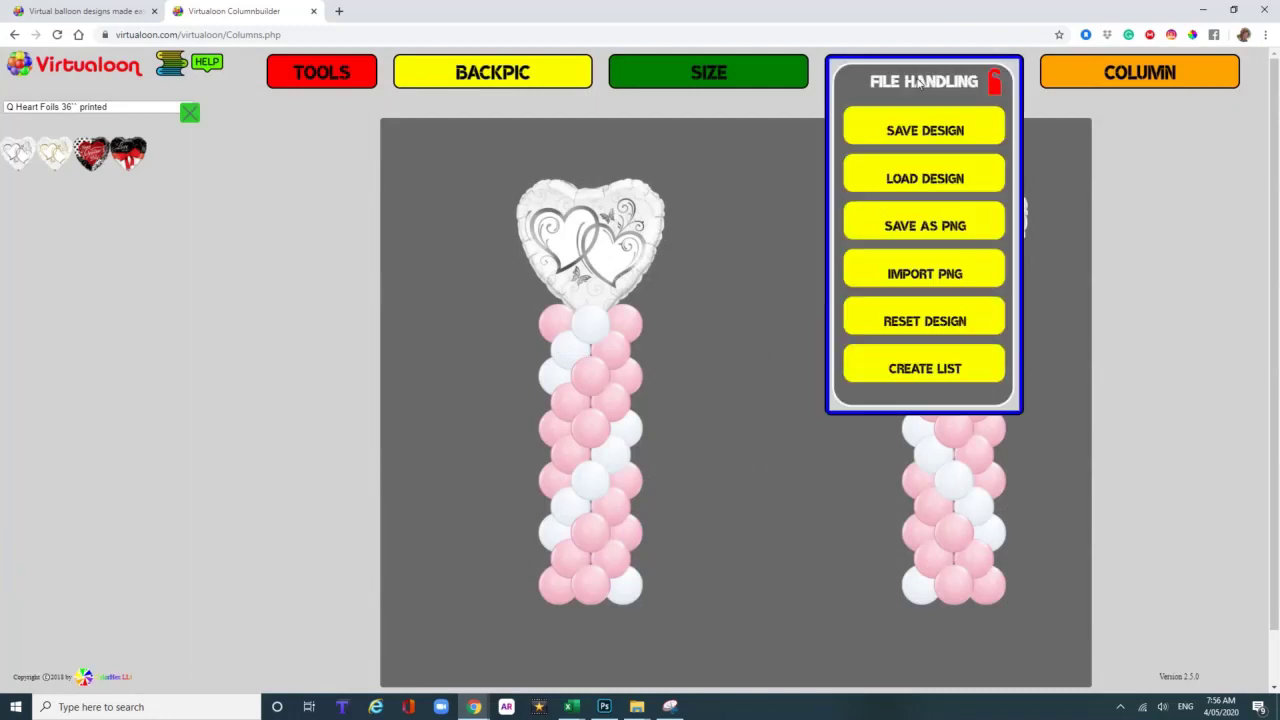
left_click(922, 130)
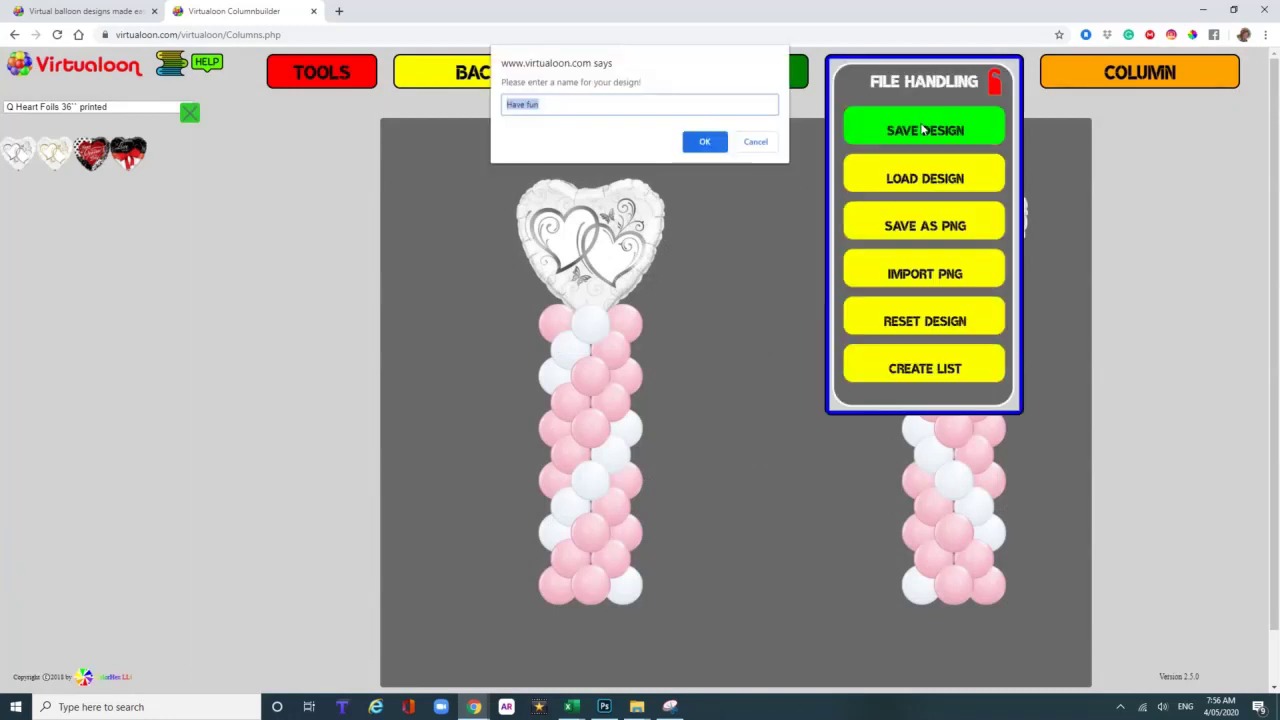
type("love heart columns")
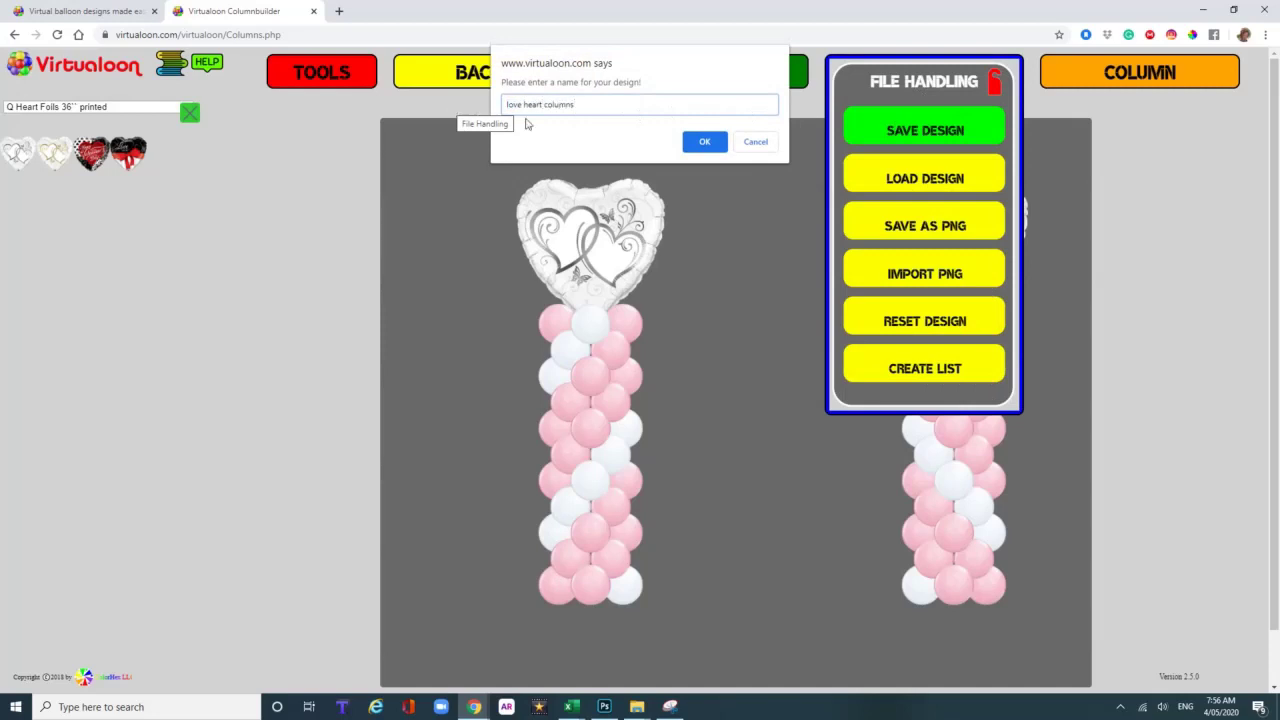
left_click(700, 141)
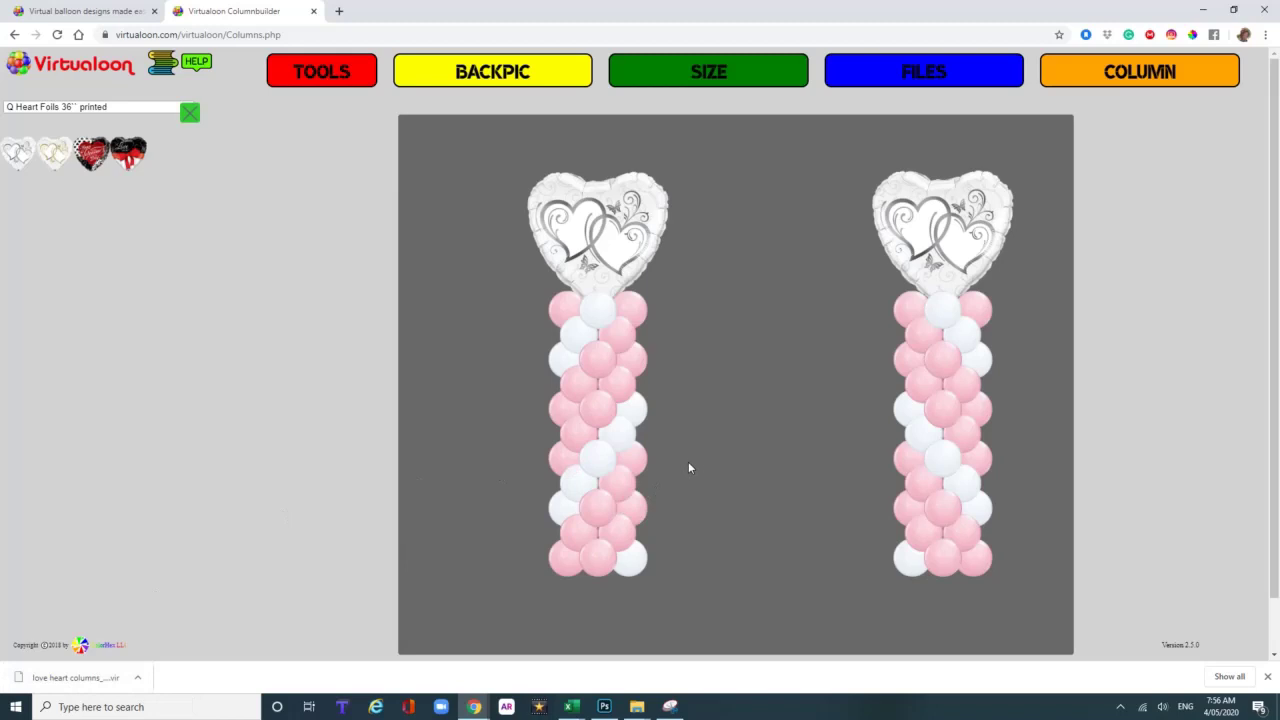
left_click(910, 88)
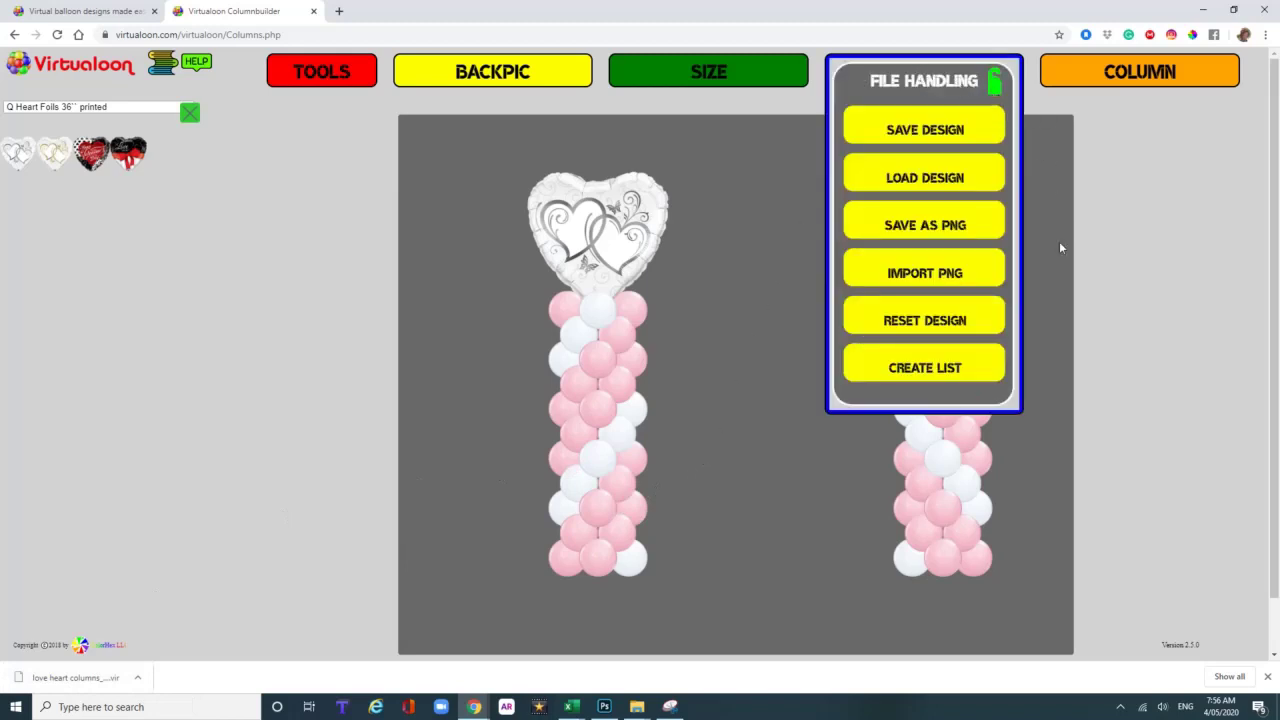
- Render the design as a PNG and zoom the browser to 25% to fit both columns
left_click(943, 228)
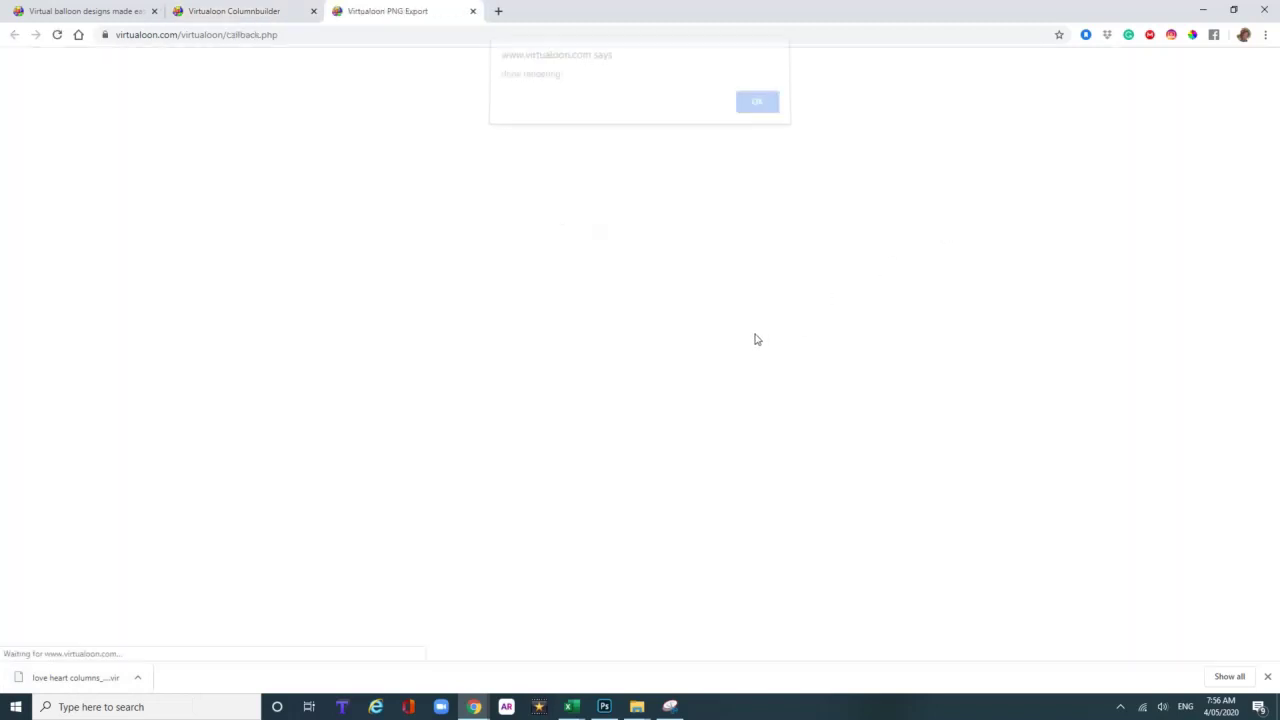
left_click(756, 113)
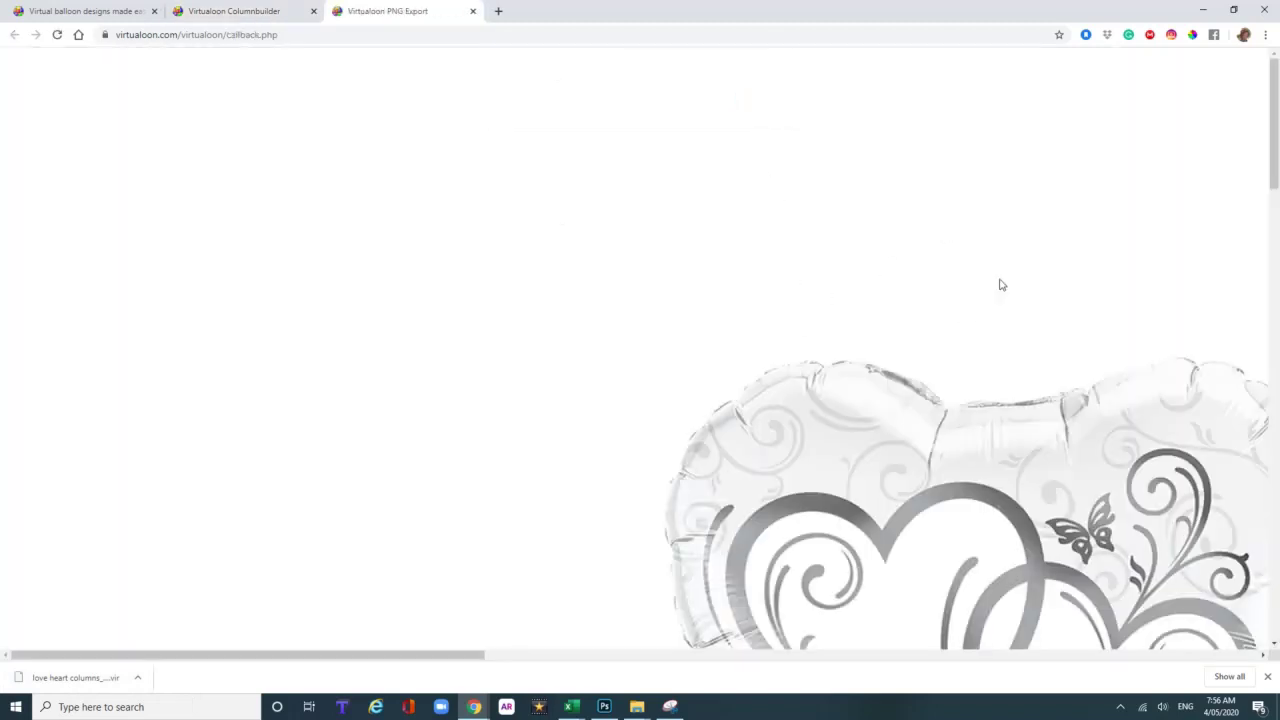
left_click(1266, 35)
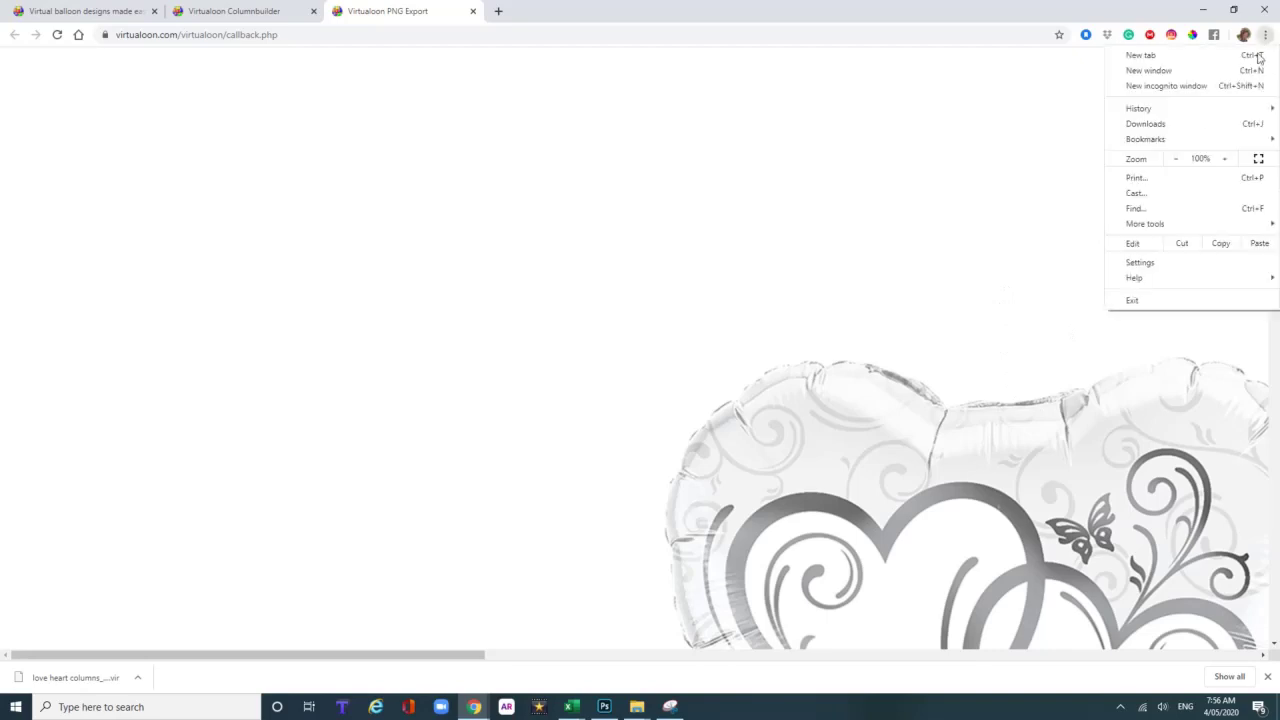
left_click(1174, 159)
left_click(1174, 159)
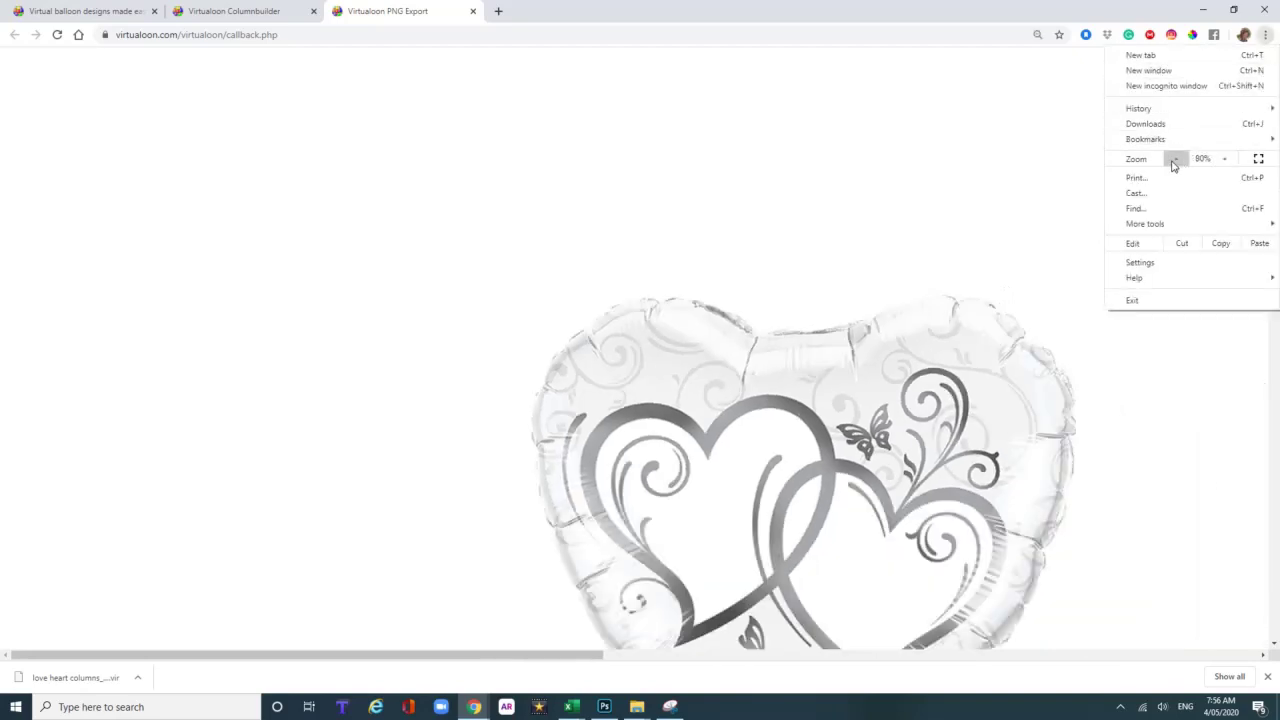
left_click(1174, 159)
left_click(1174, 159)
left_click(1174, 159)
left_click(1174, 159)
left_click(1174, 159)
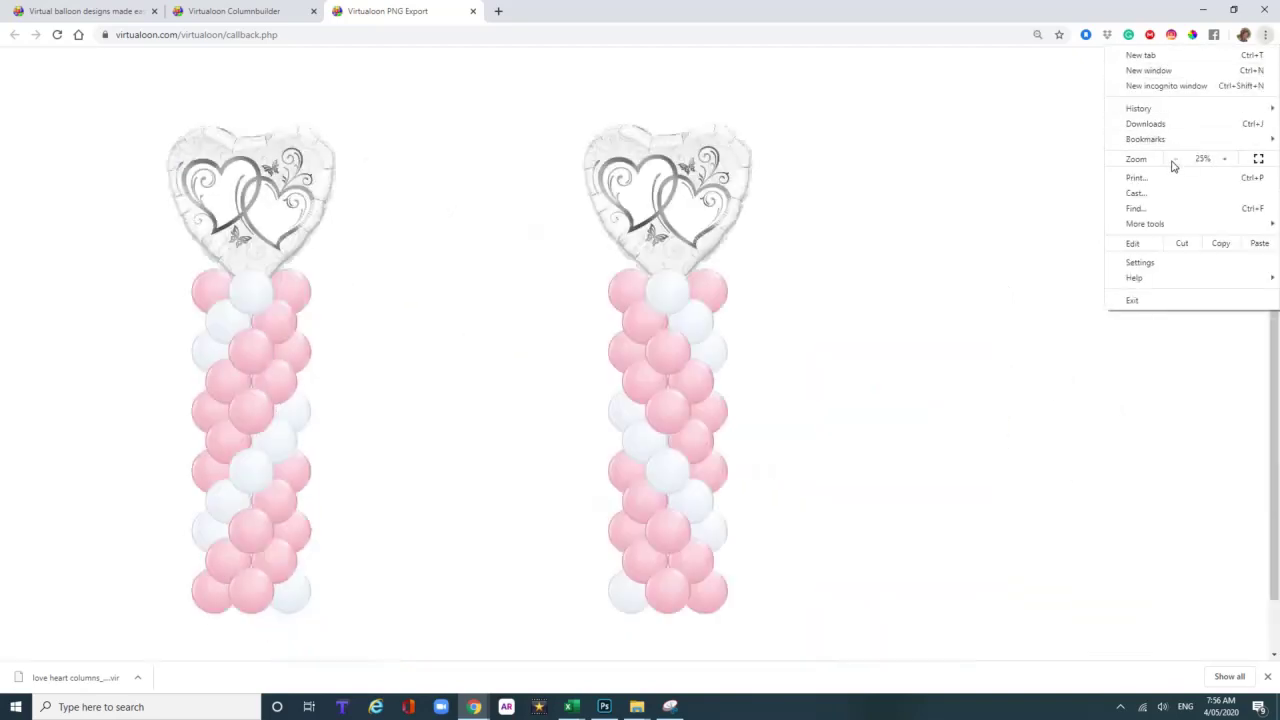
- Save the rendered PNG image to disk and view it in the Downloads list
right_click(399, 277)
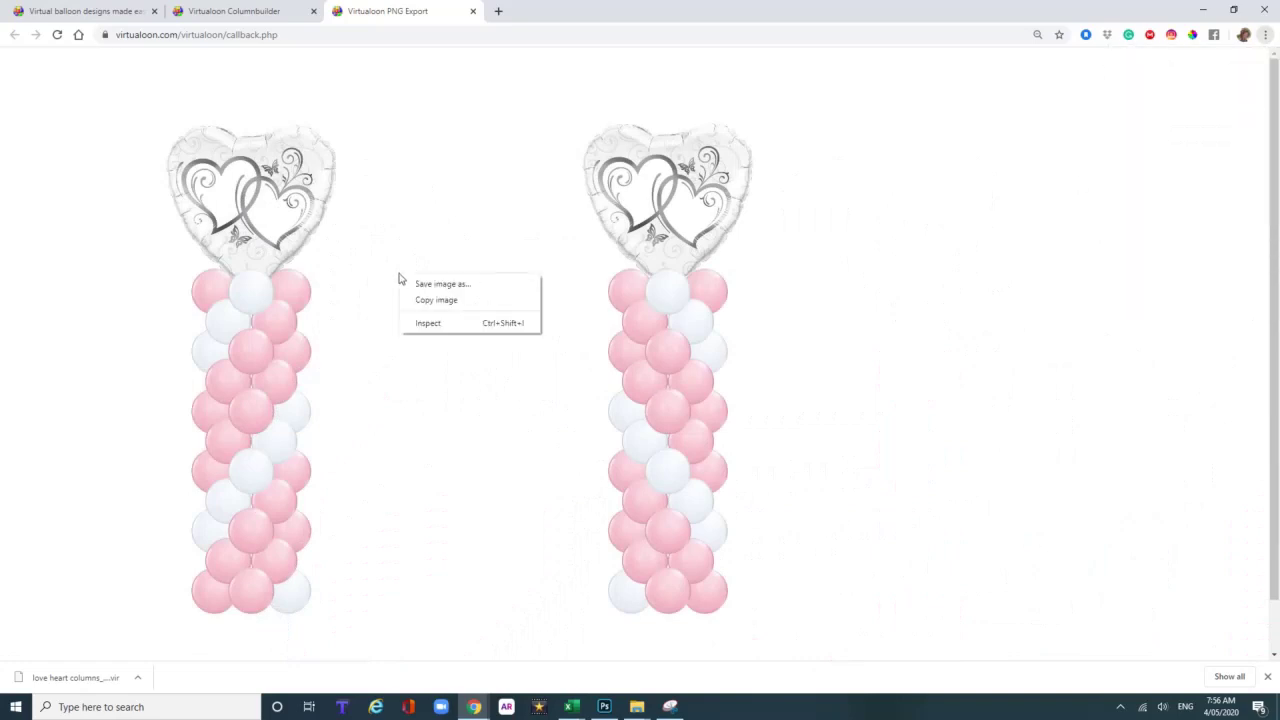
left_click(428, 287)
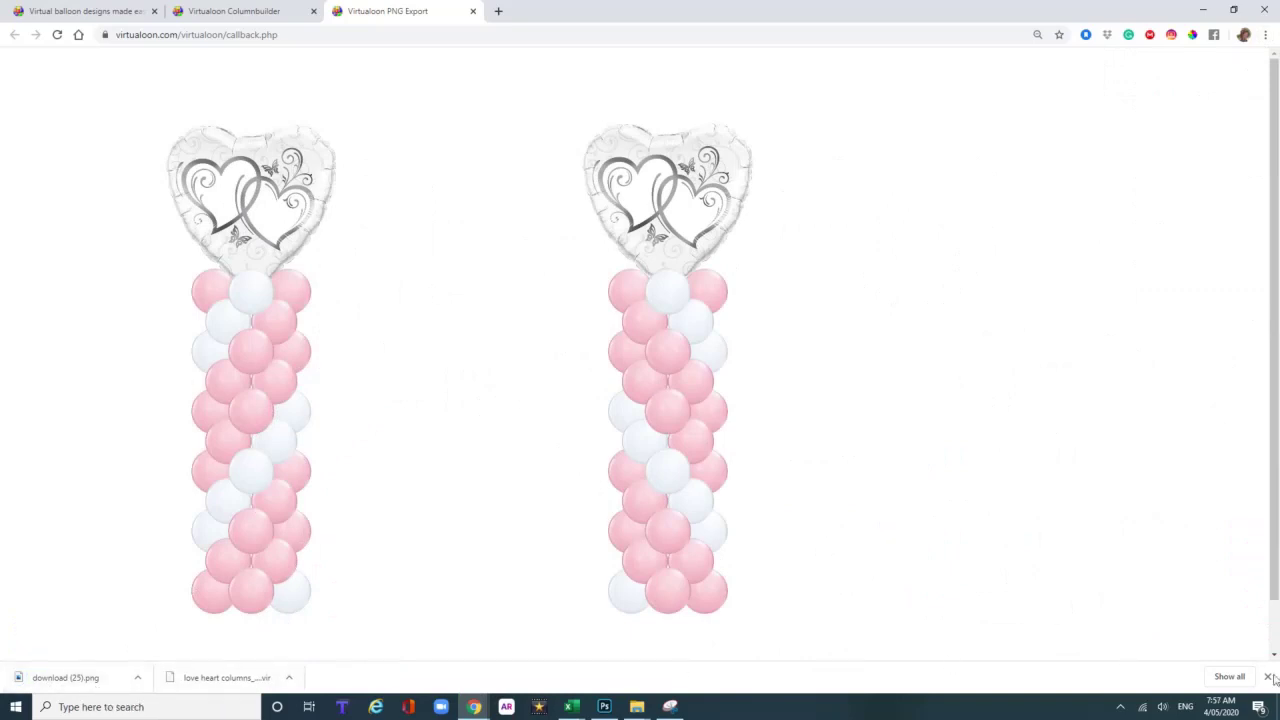
left_click(1222, 679)
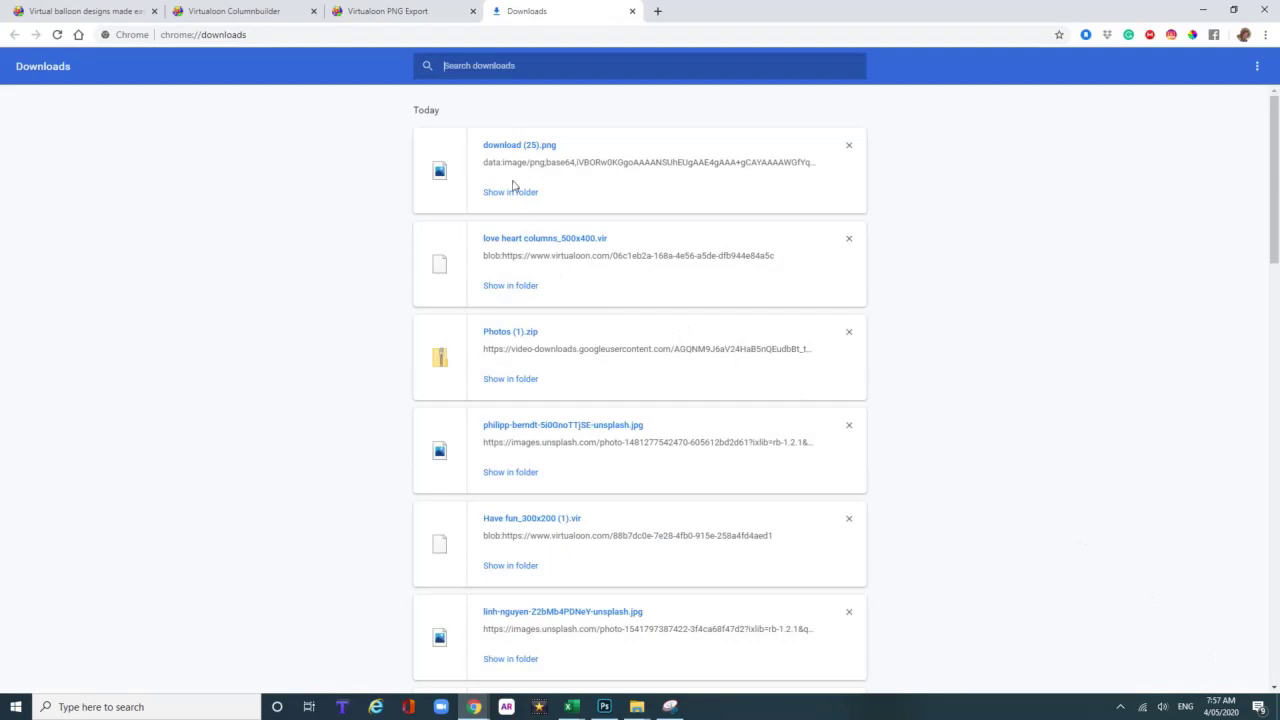
- Open download (25).png from its folder to view the exported columns image
left_click(512, 192)
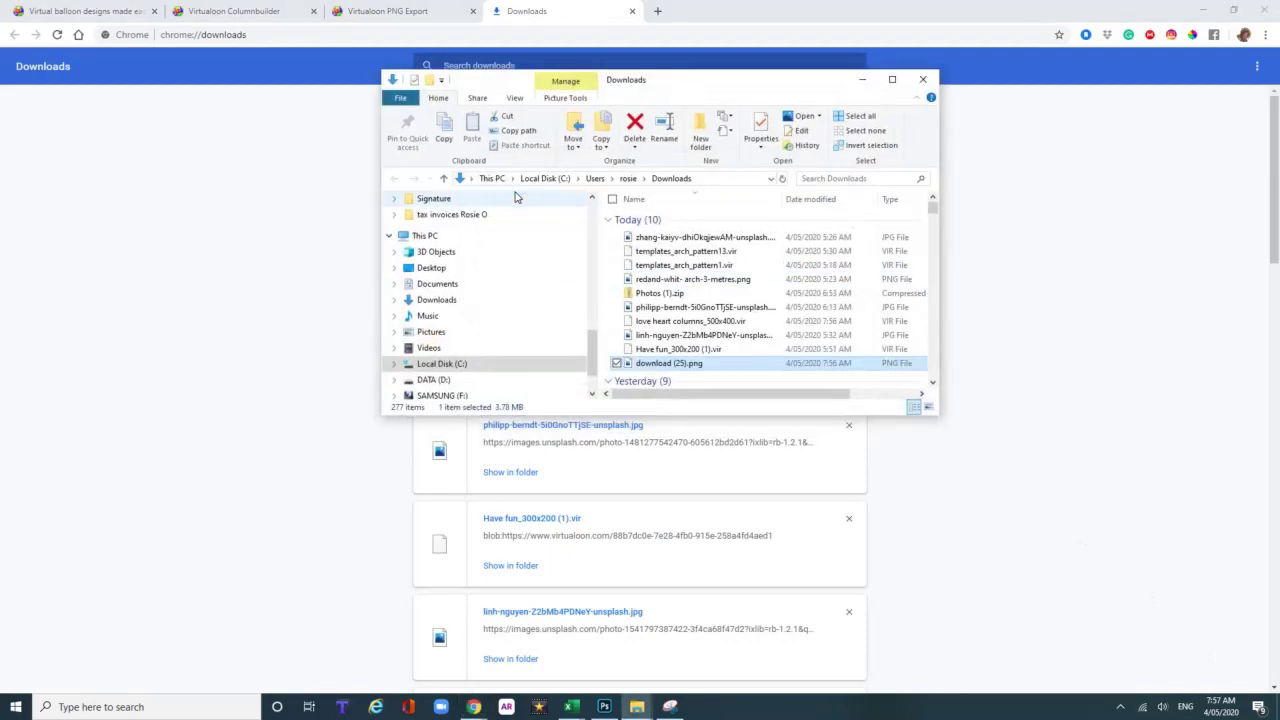
double_click(672, 365)
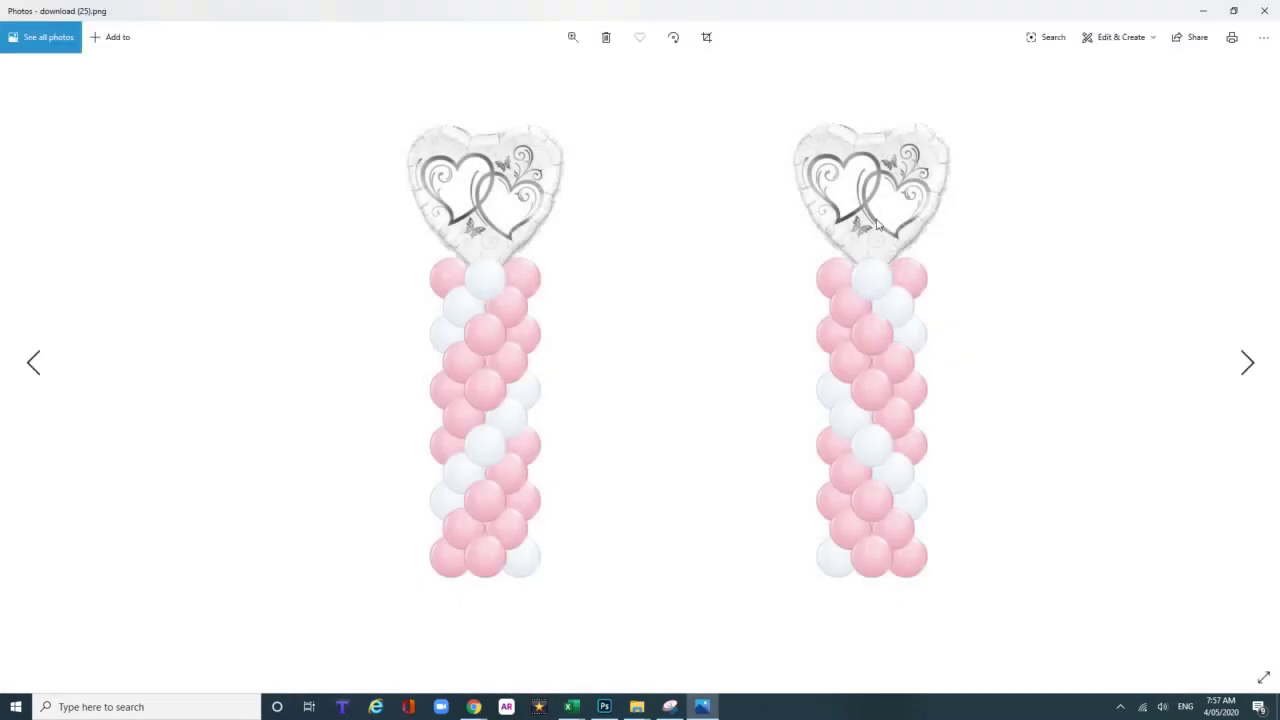
- Rename download (25).png to 'love heart column' and move it and the .vir design file to the Desktop
left_click(1263, 11)
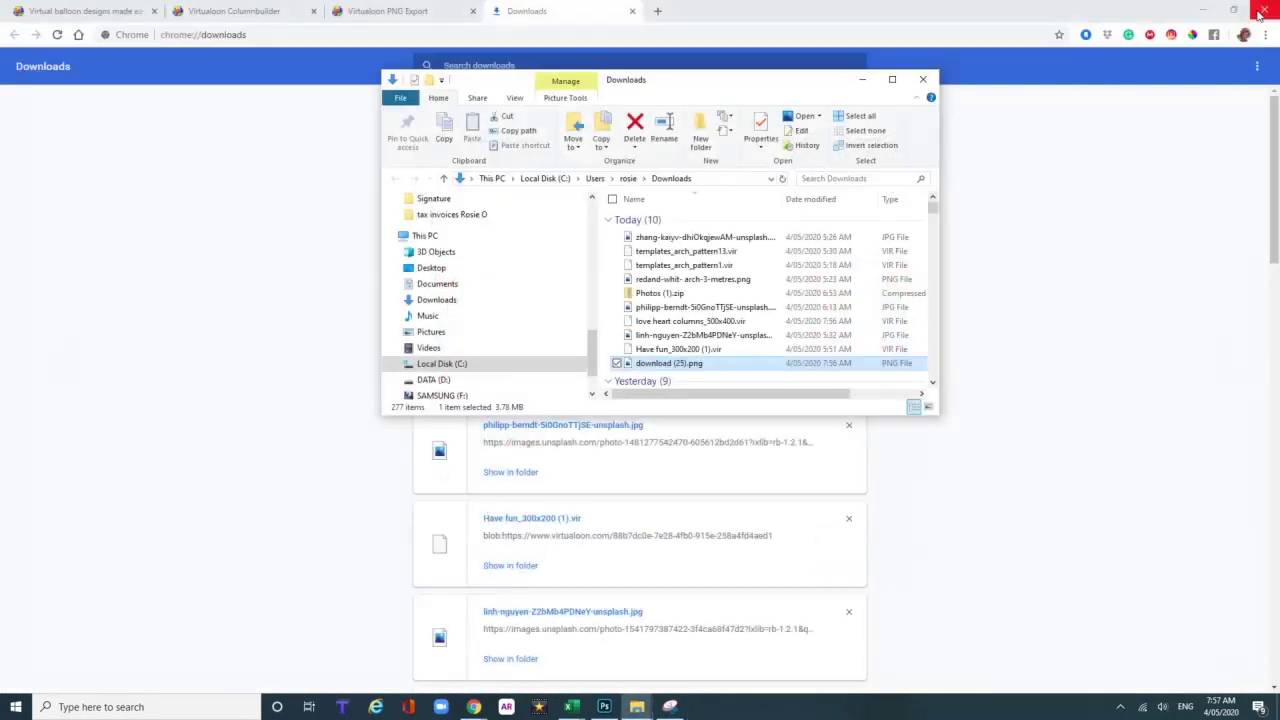
right_click(657, 370)
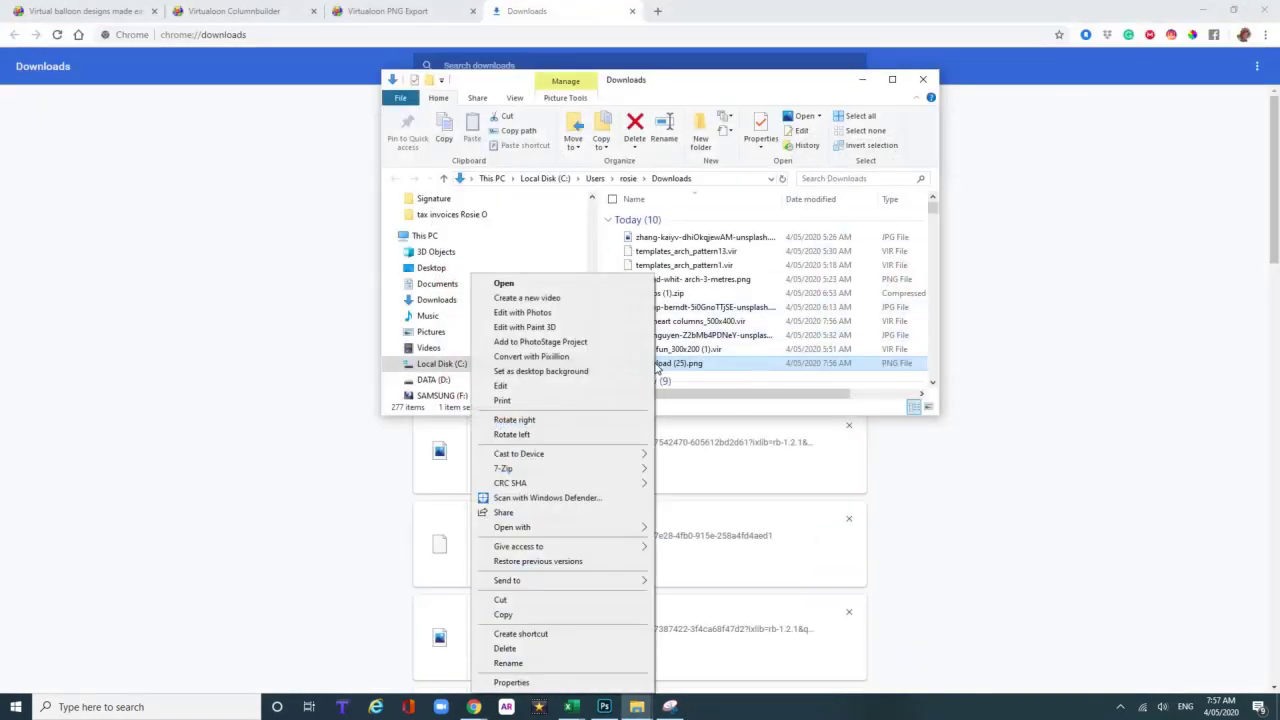
left_click(508, 663)
type("love h")
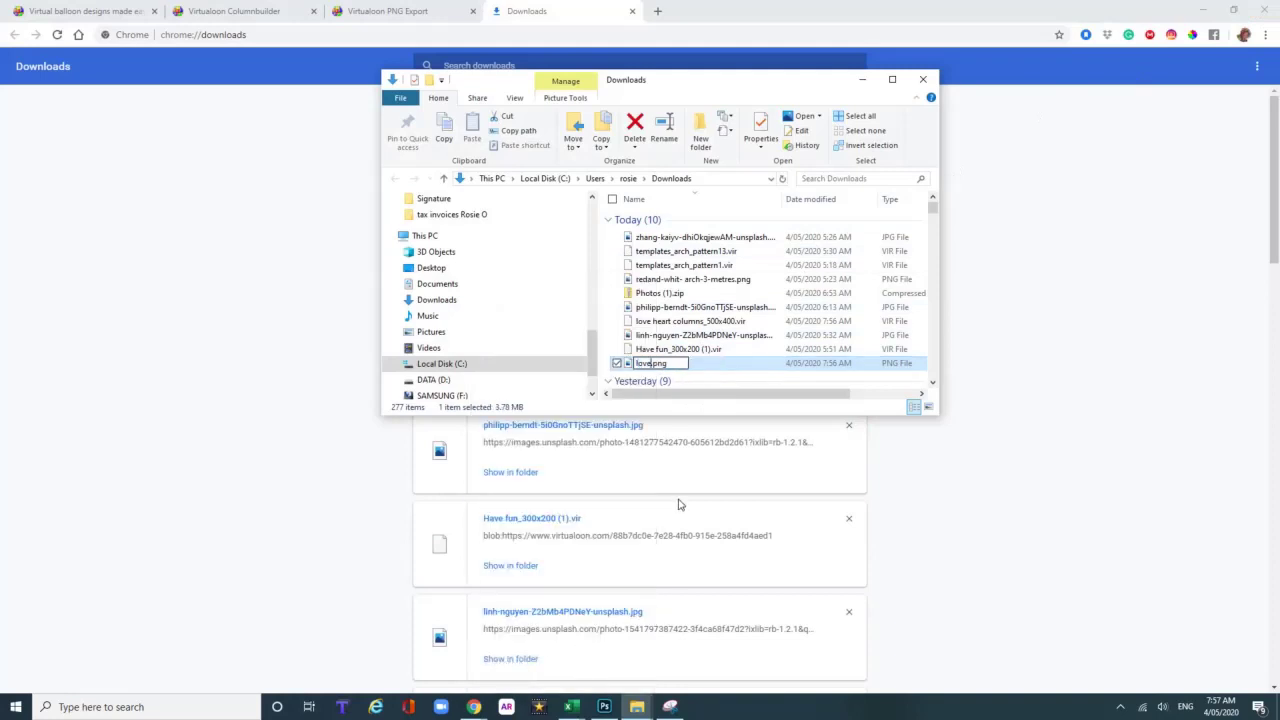
type("eart column")
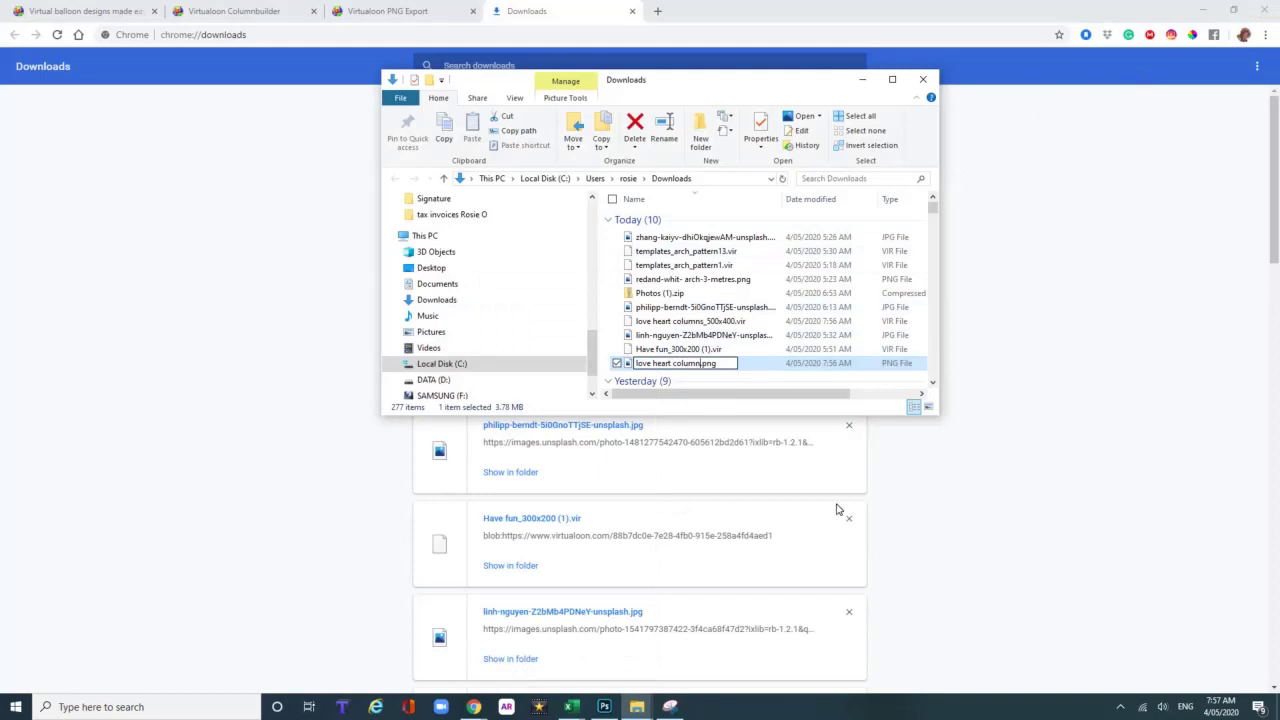
key("Return")
left_click_drag(688, 338, 487, 272)
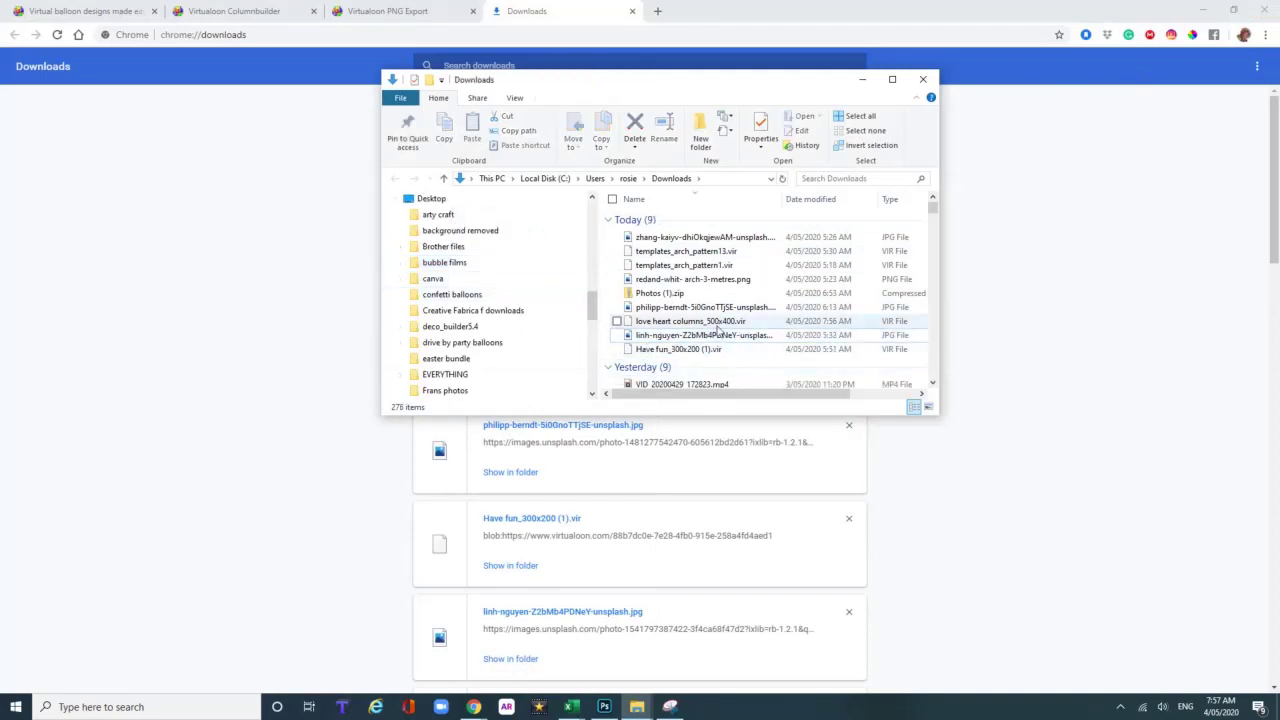
left_click_drag(717, 326, 451, 252)
- Close the Downloads folder window and bring Chrome's Downloads page back to the front
left_click(914, 80)
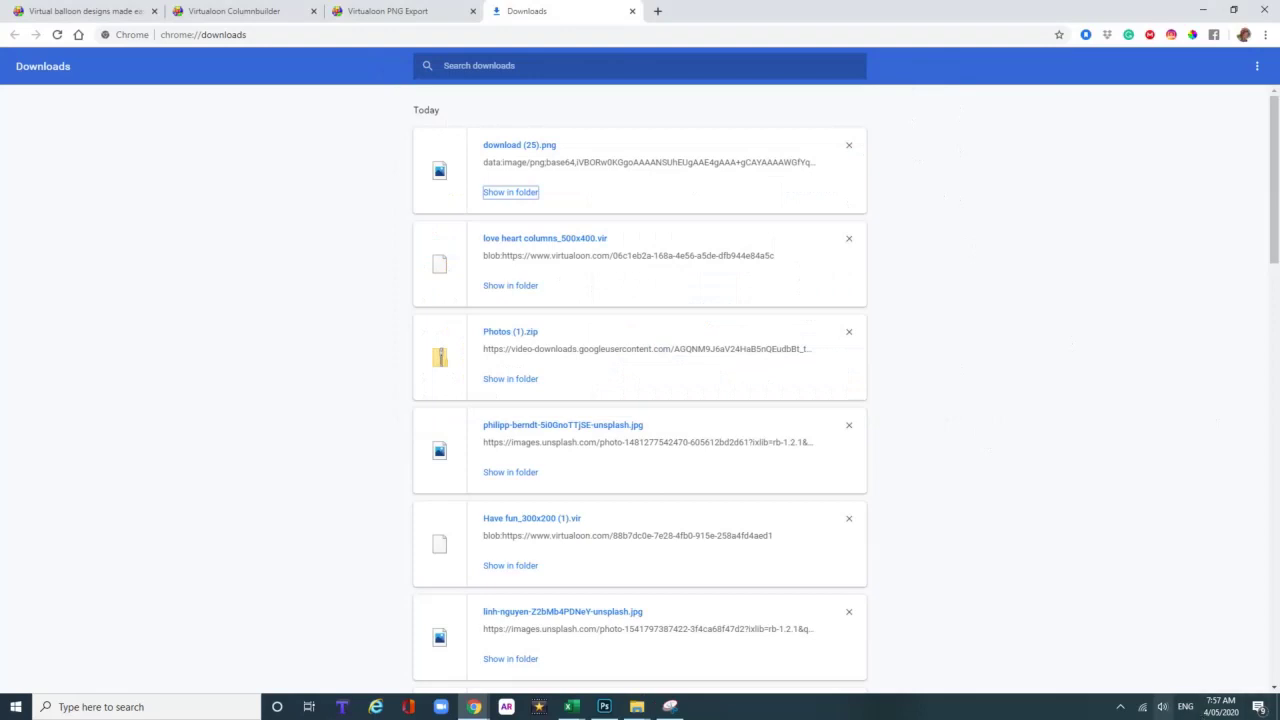
left_click(1121, 703)
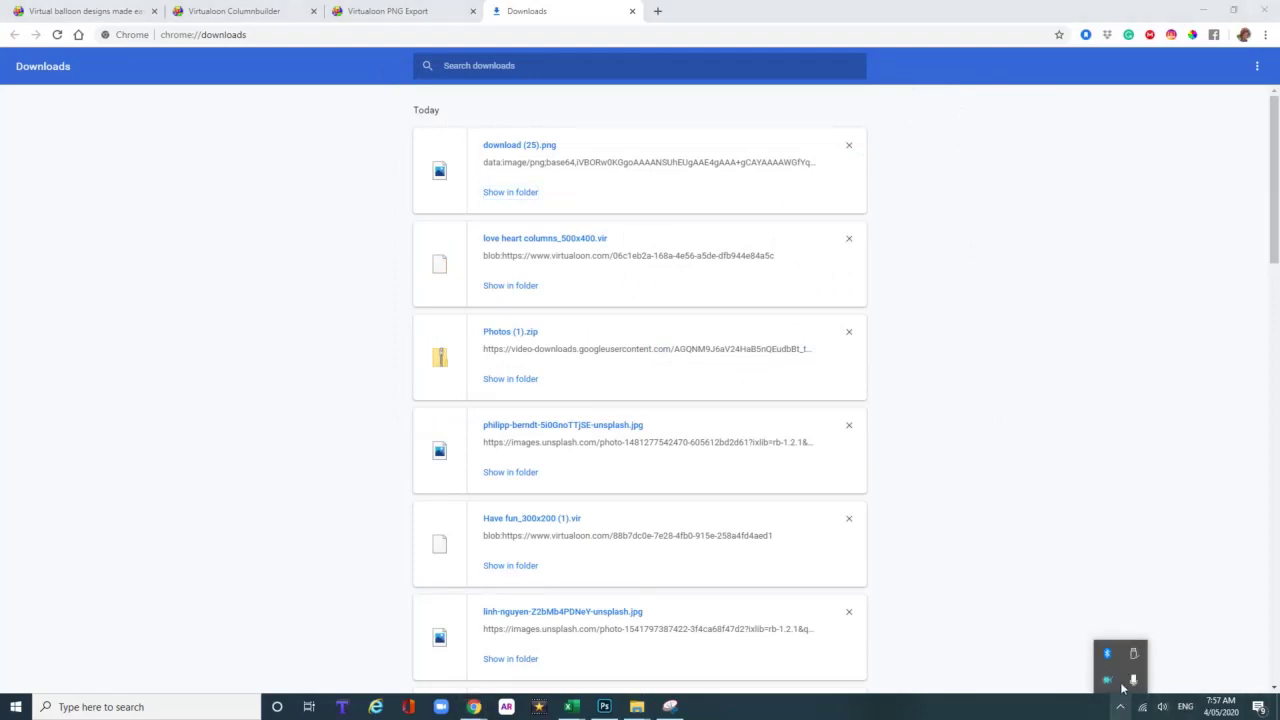
left_click(1141, 663)
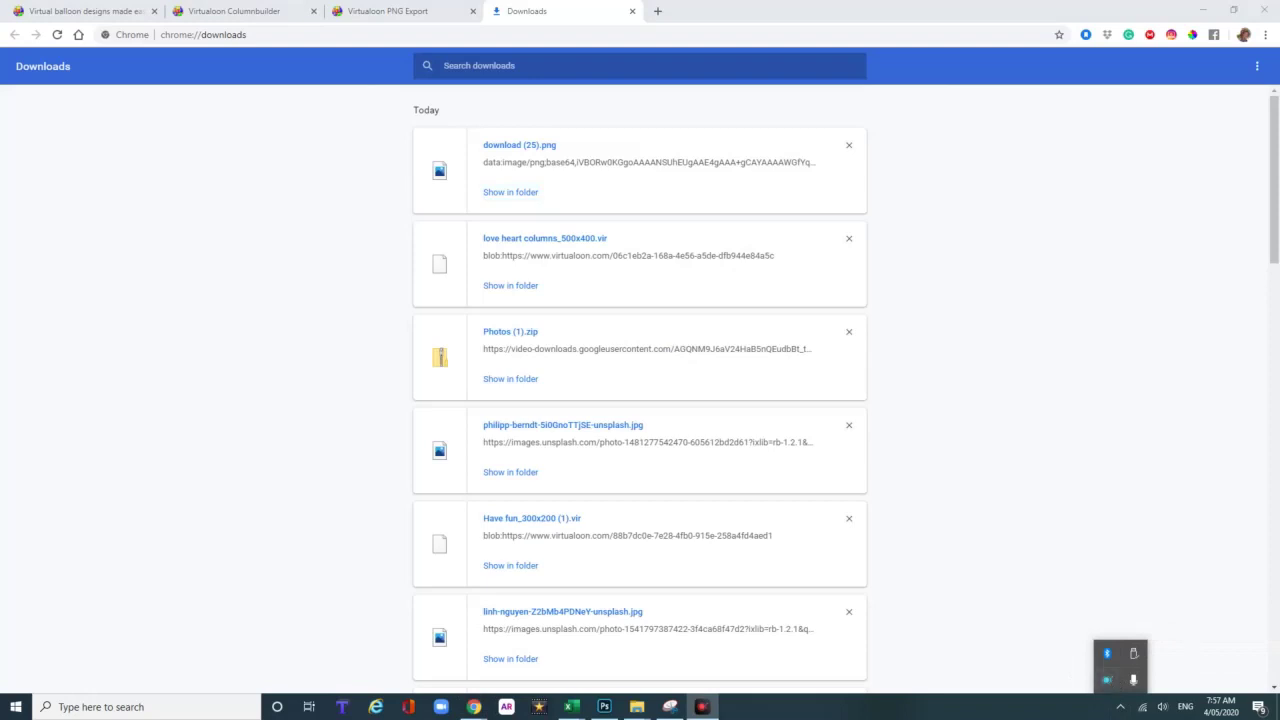
left_click_drag(994, 200, 671, 194)
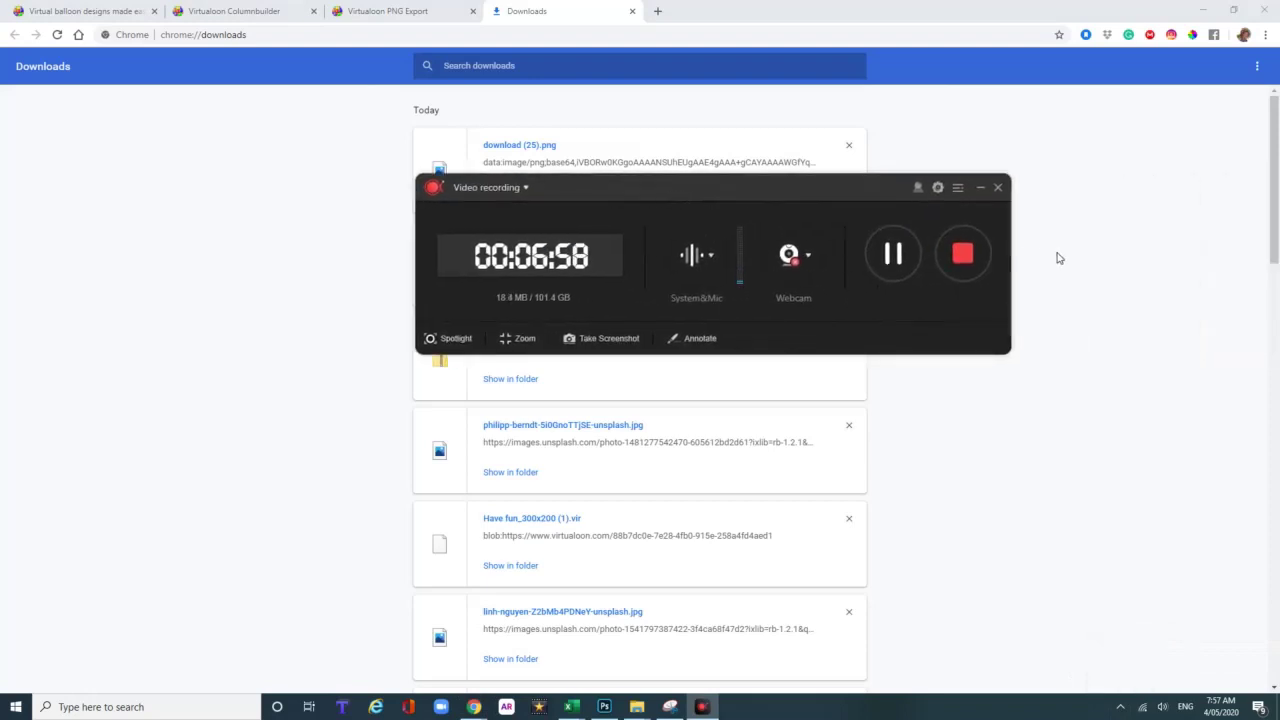
left_click_drag(772, 195, 888, 515)
left_click(514, 18)
- Close the Downloads and export tabs and zoom the design page back in three levels
key("ctrl+w")
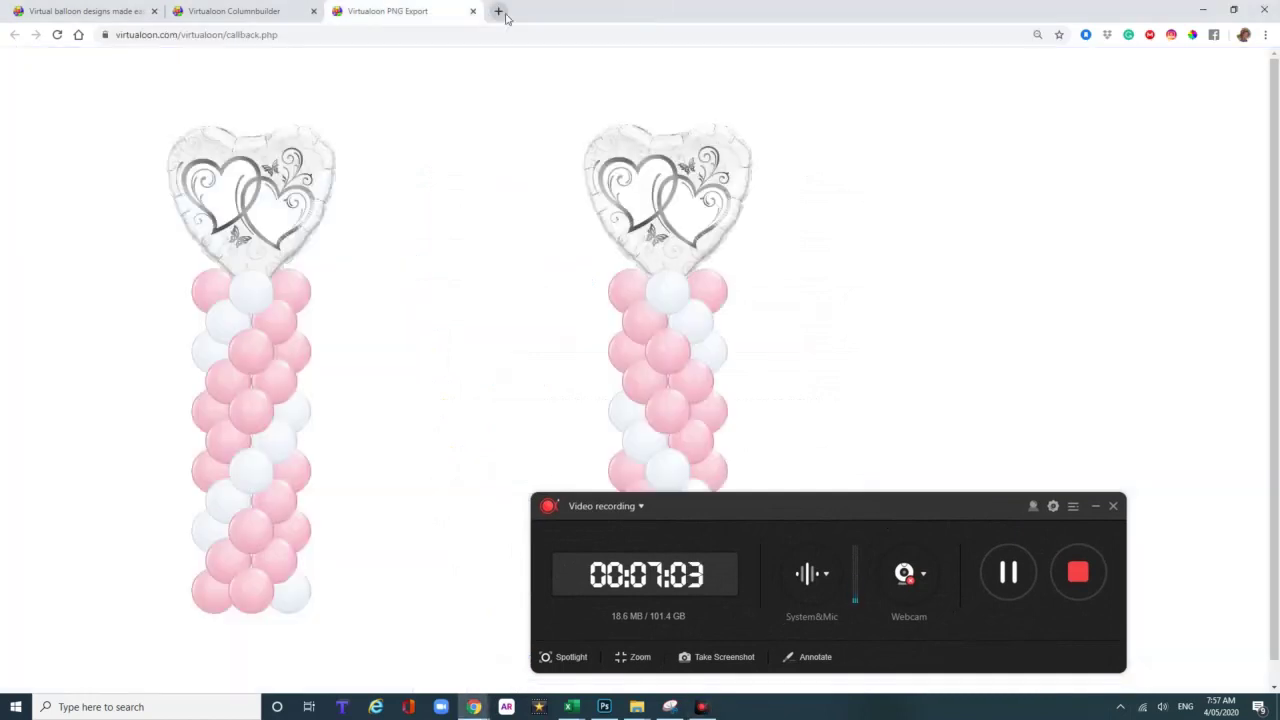
left_click(472, 11)
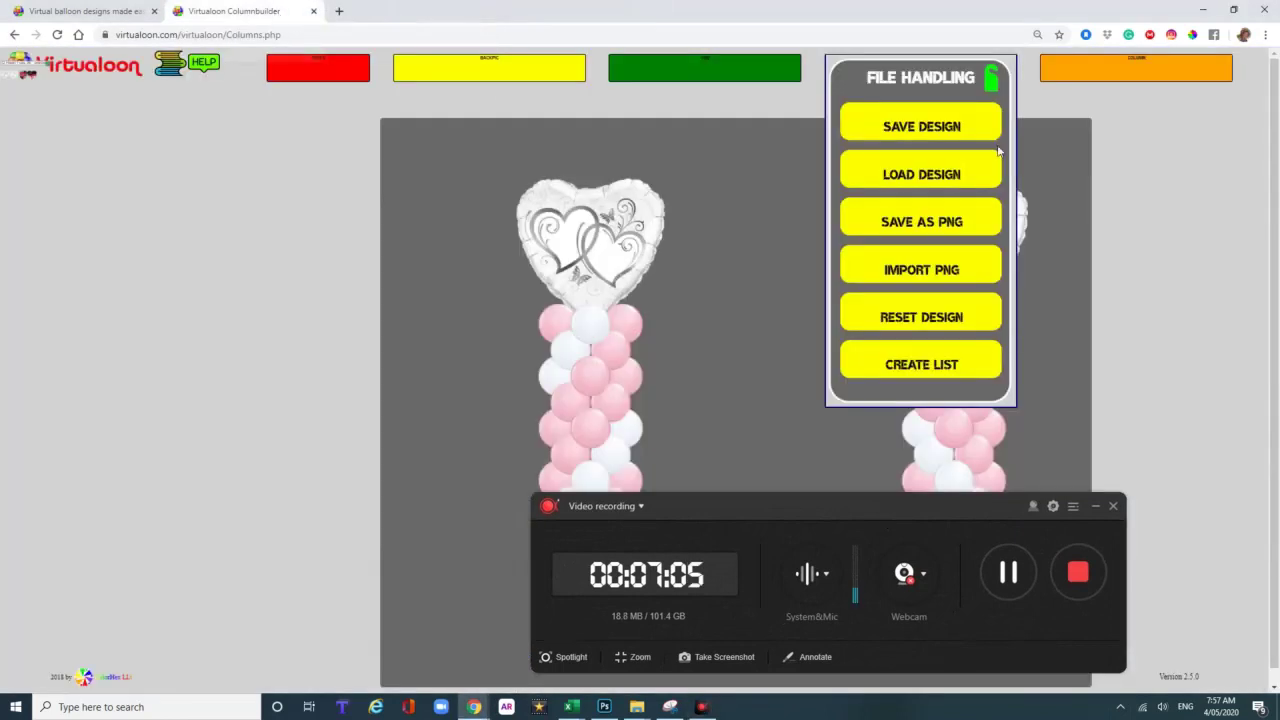
left_click(1265, 34)
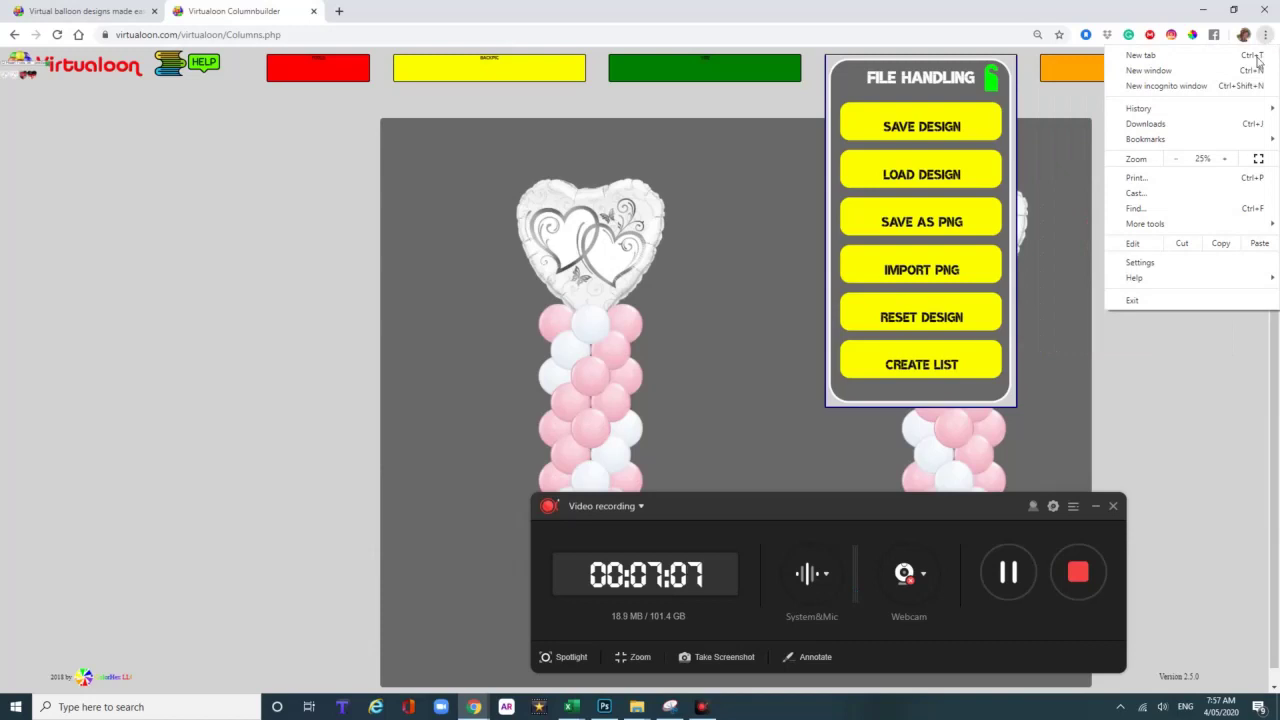
left_click(1225, 159)
left_click(1225, 159)
left_click(1225, 159)
left_click(1225, 159)
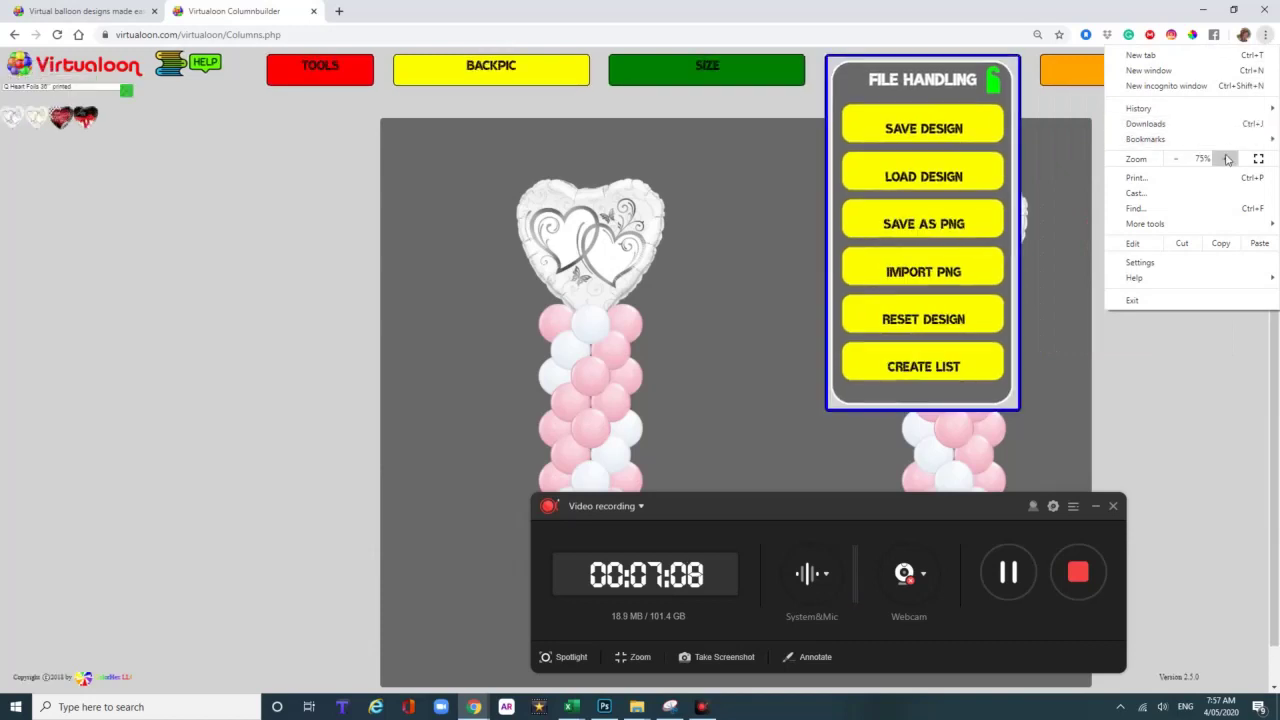
- Close the browser menu and reload the Column Builder page to clear the design
left_click(1200, 397)
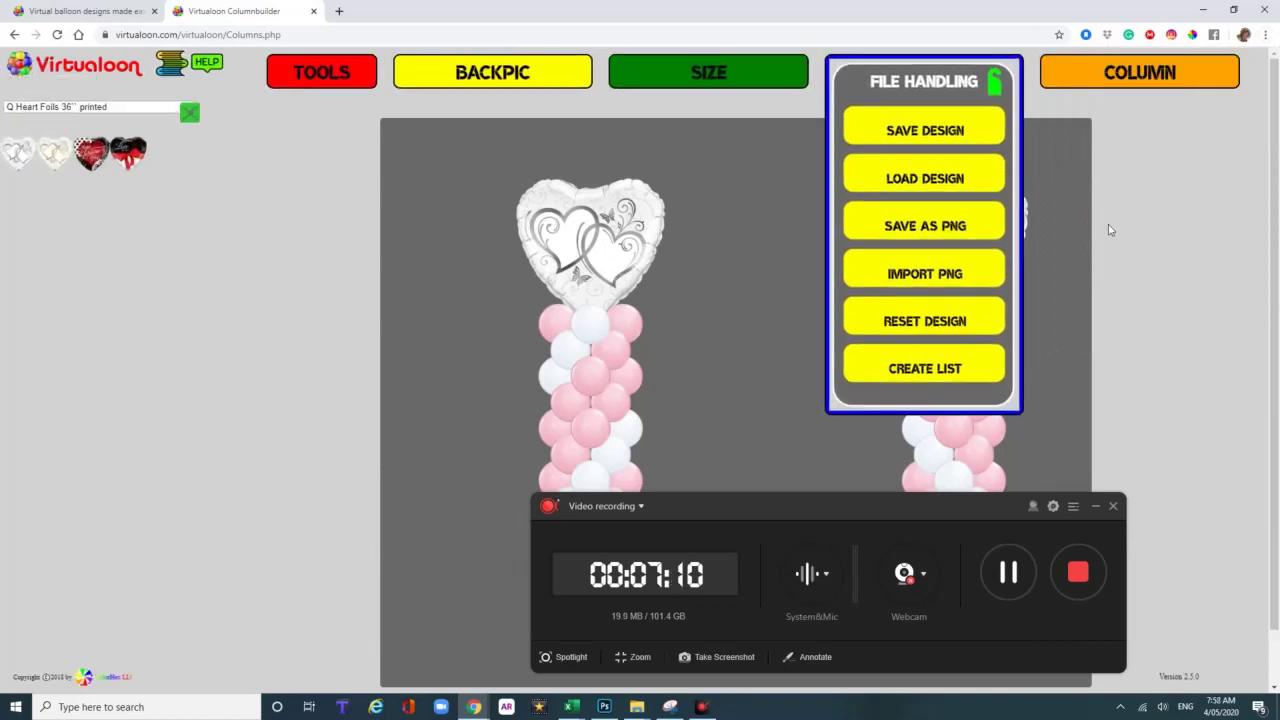
left_click_drag(838, 518, 169, 522)
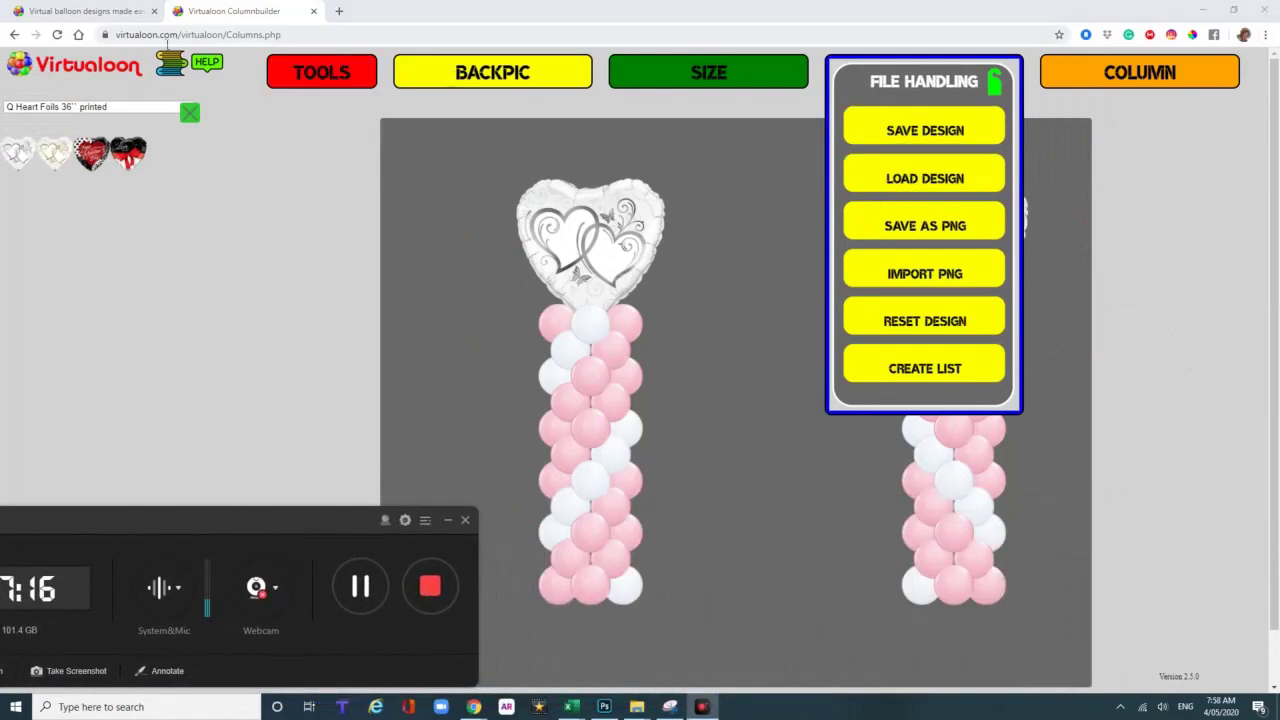
left_click(57, 34)
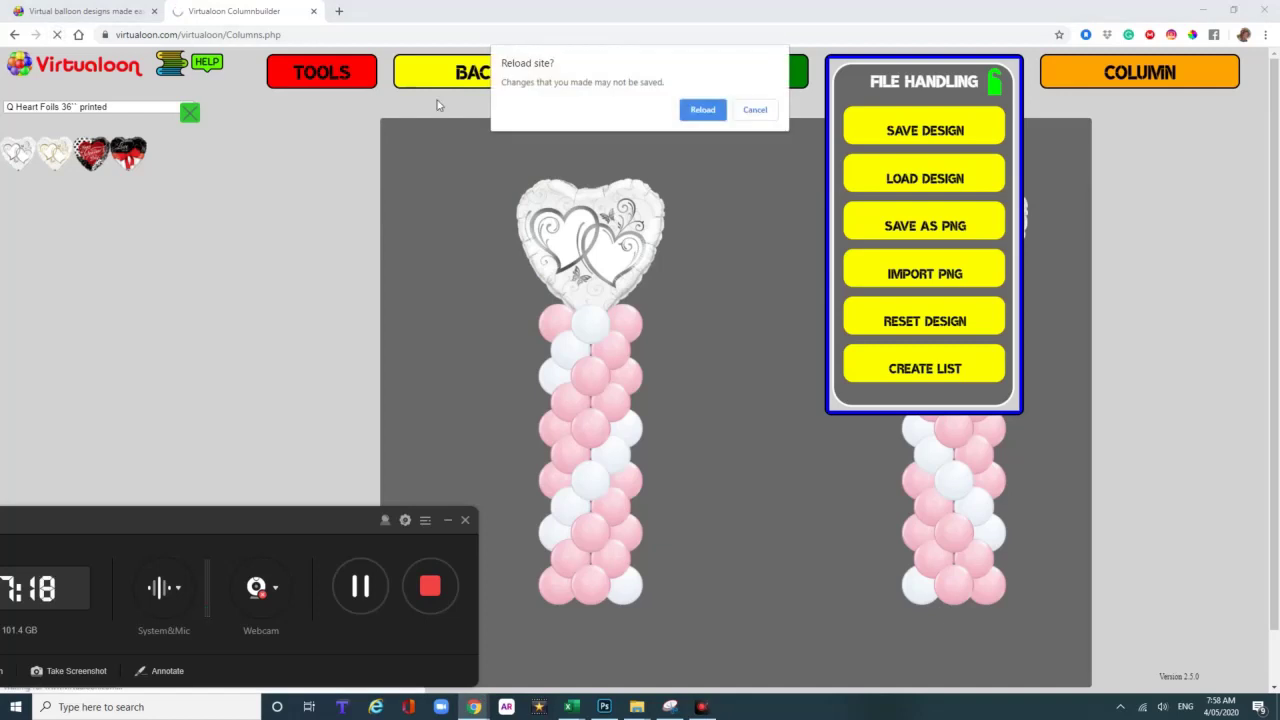
- Confirm the reload and load love heart columns_500x400.vir from the Desktop via LOAD DESIGN
left_click(703, 110)
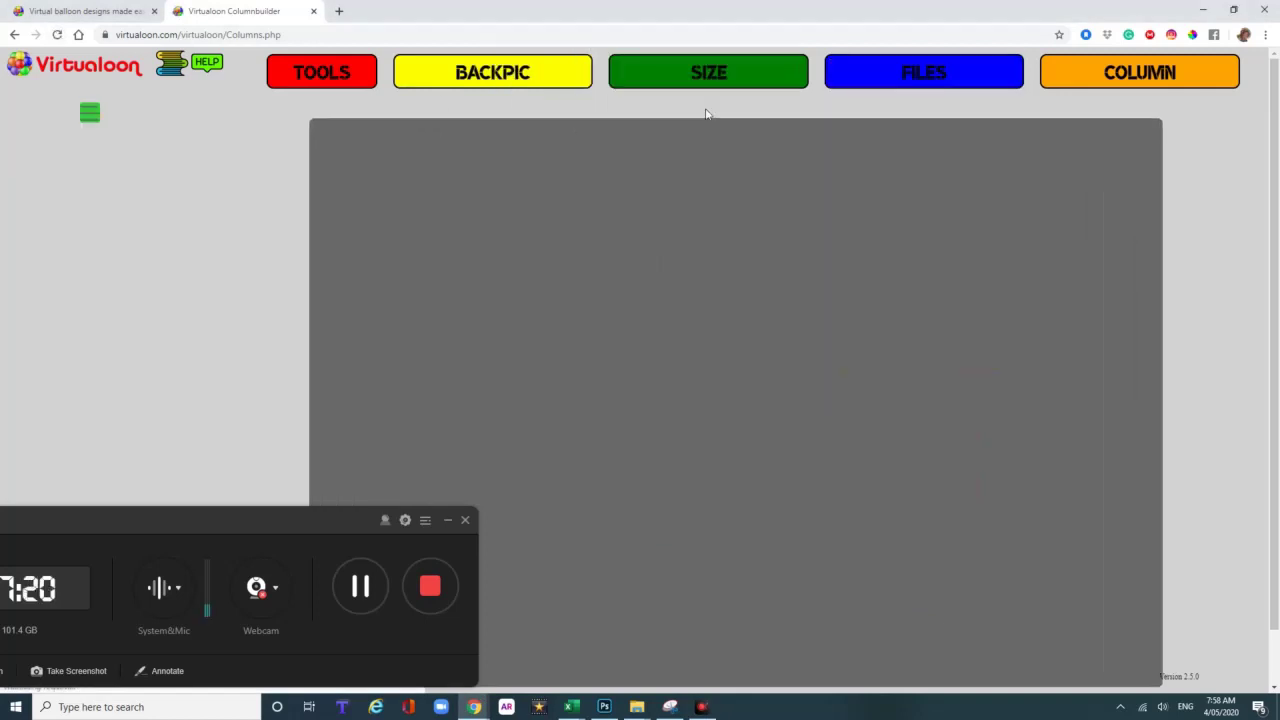
mouse_move(970, 86)
left_click(952, 183)
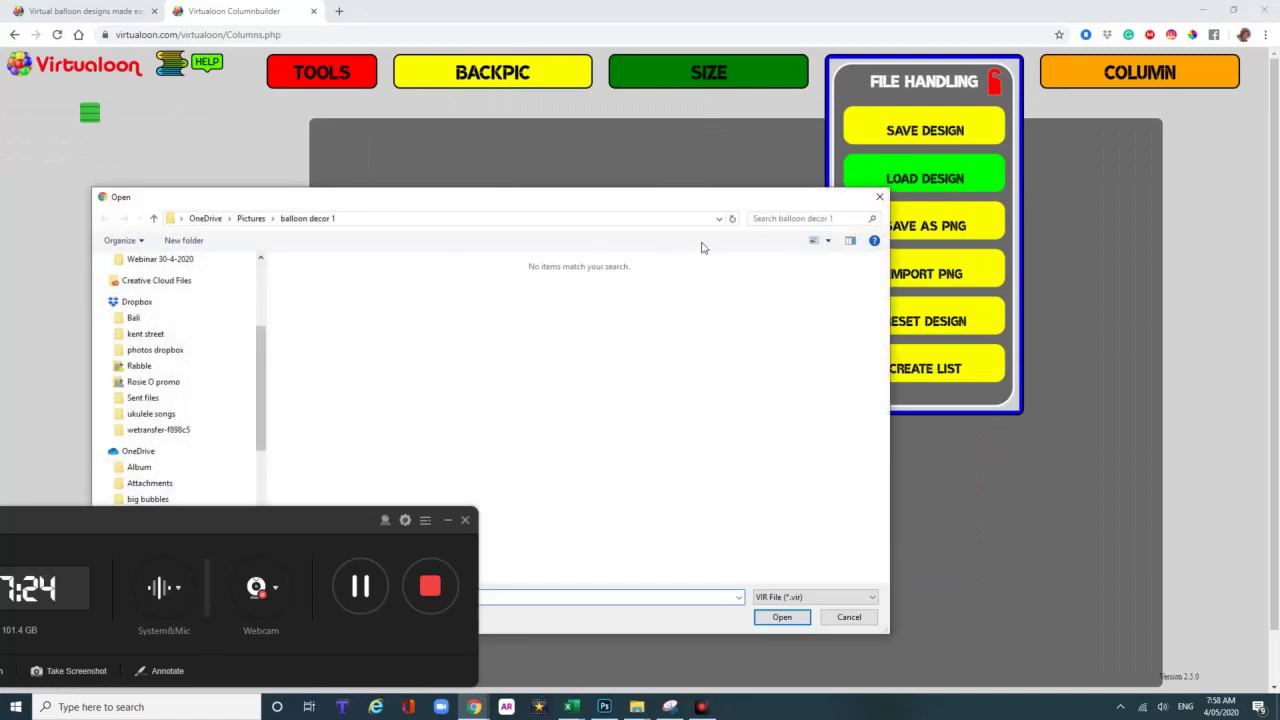
left_click_drag(780, 200, 788, 128)
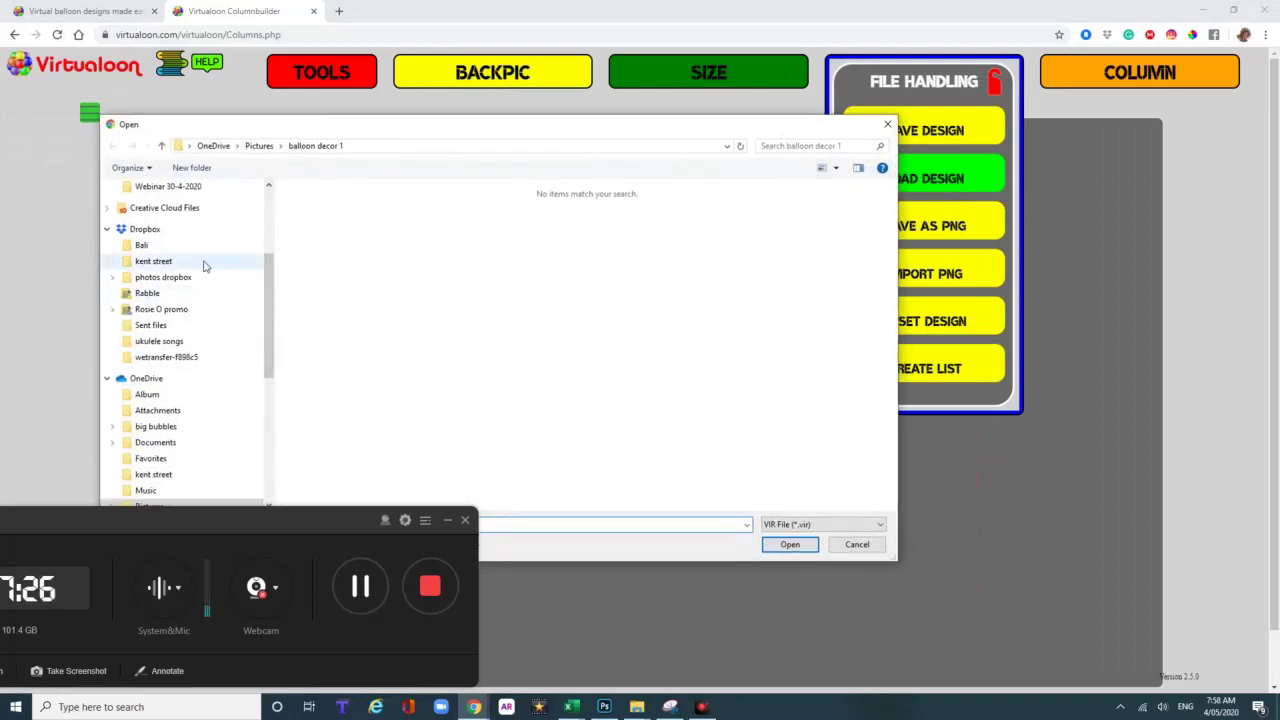
scroll(203, 265, "up", 3)
left_click(163, 213)
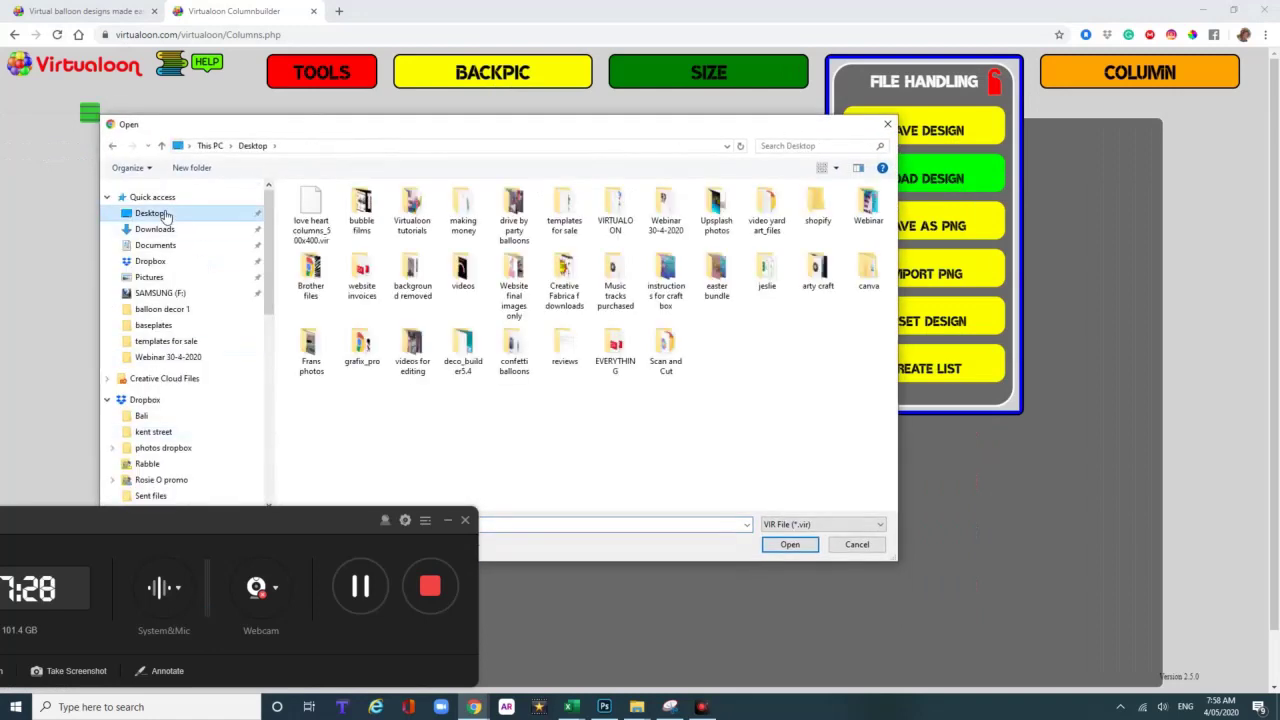
left_click(311, 210)
left_click(790, 544)
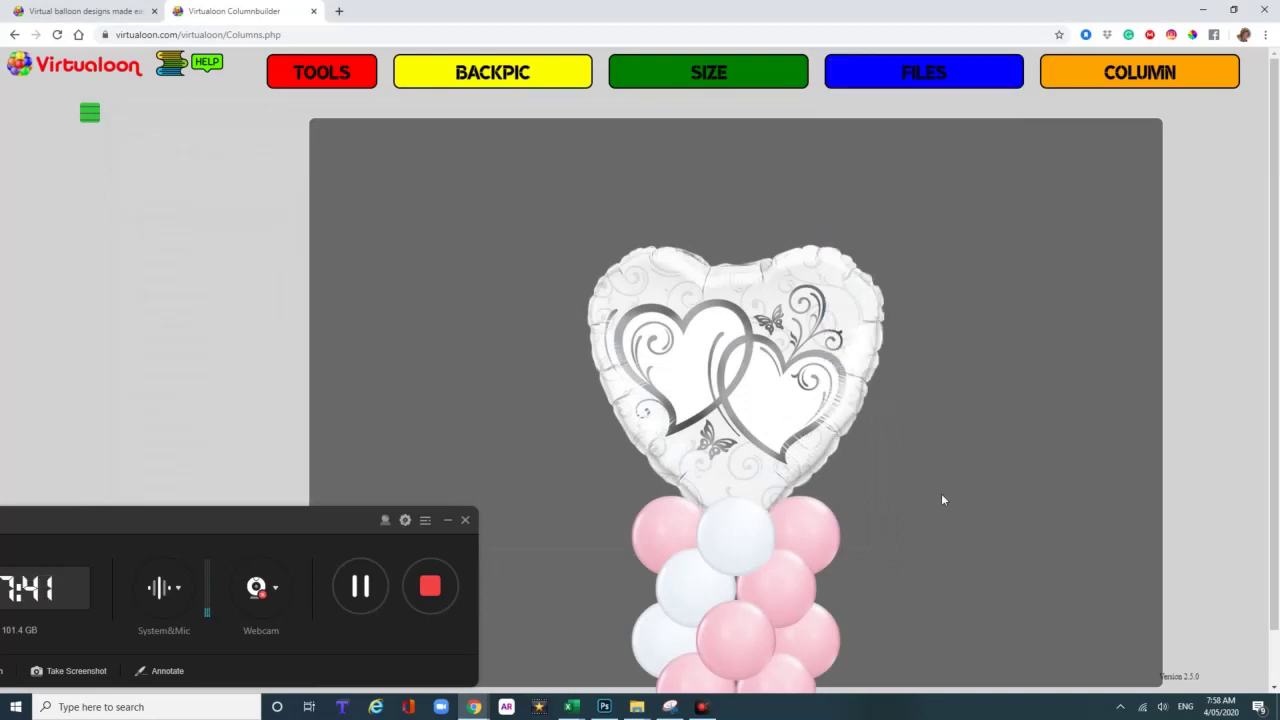
- Set the design size to 500 cm wide by 350 cm high and apply it
left_click_drag(307, 531, 441, 498)
left_click(560, 491)
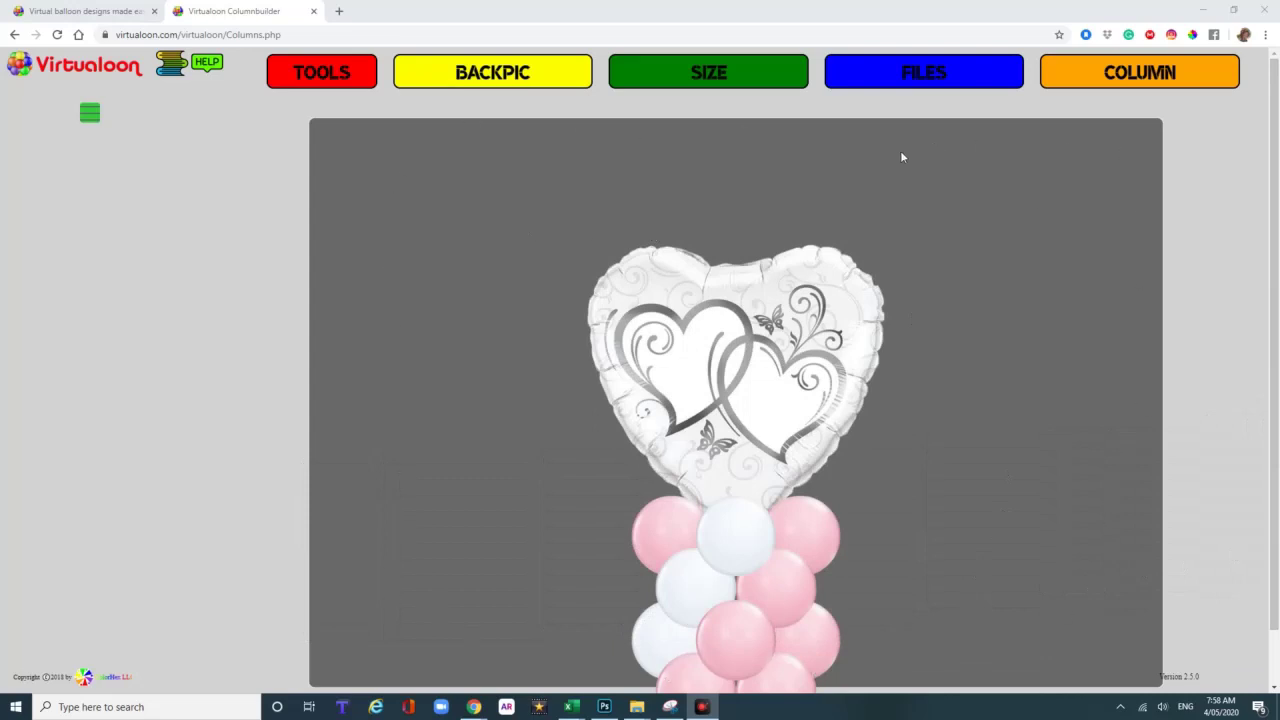
left_click(752, 78)
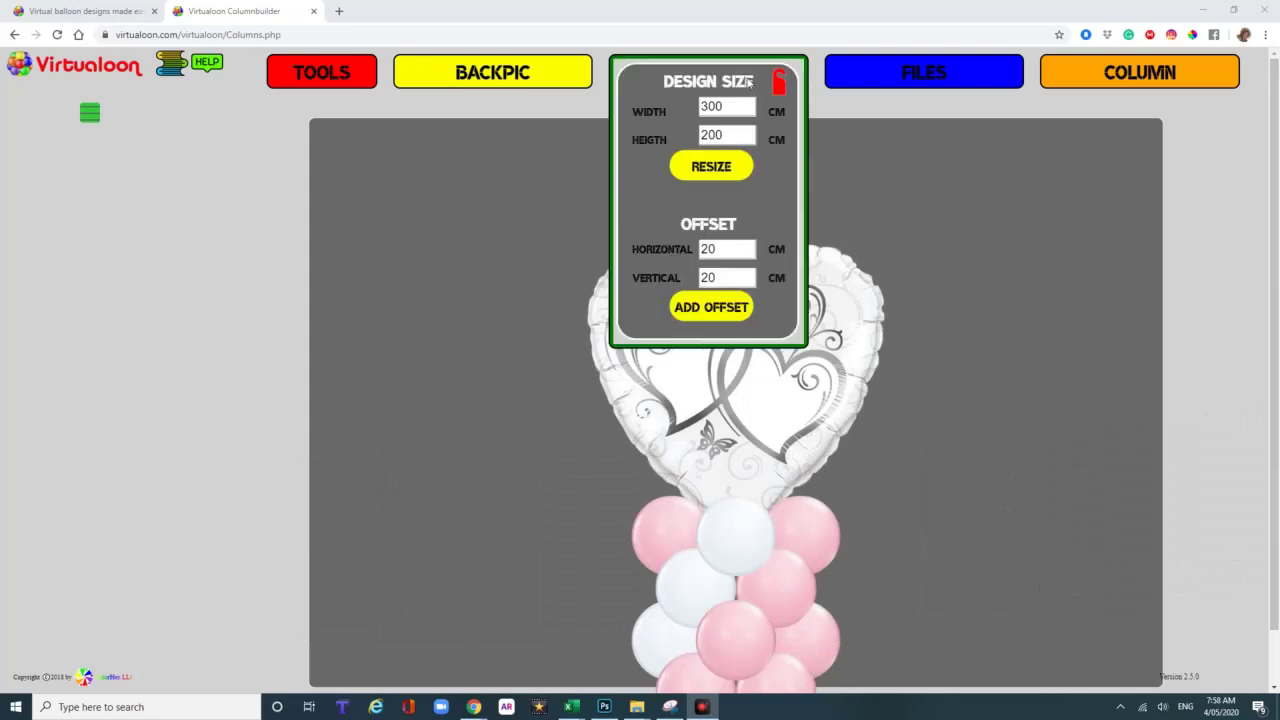
left_click(712, 108)
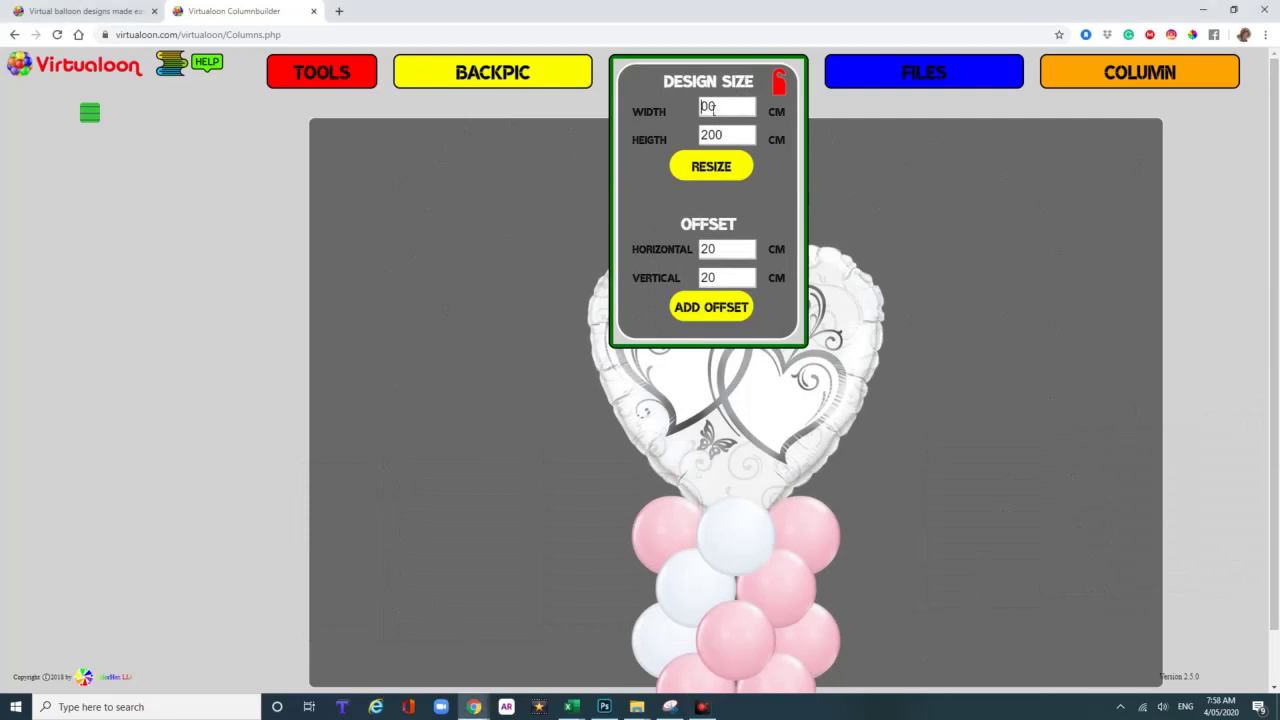
type("5")
type("2")
type("3")
left_click(710, 162)
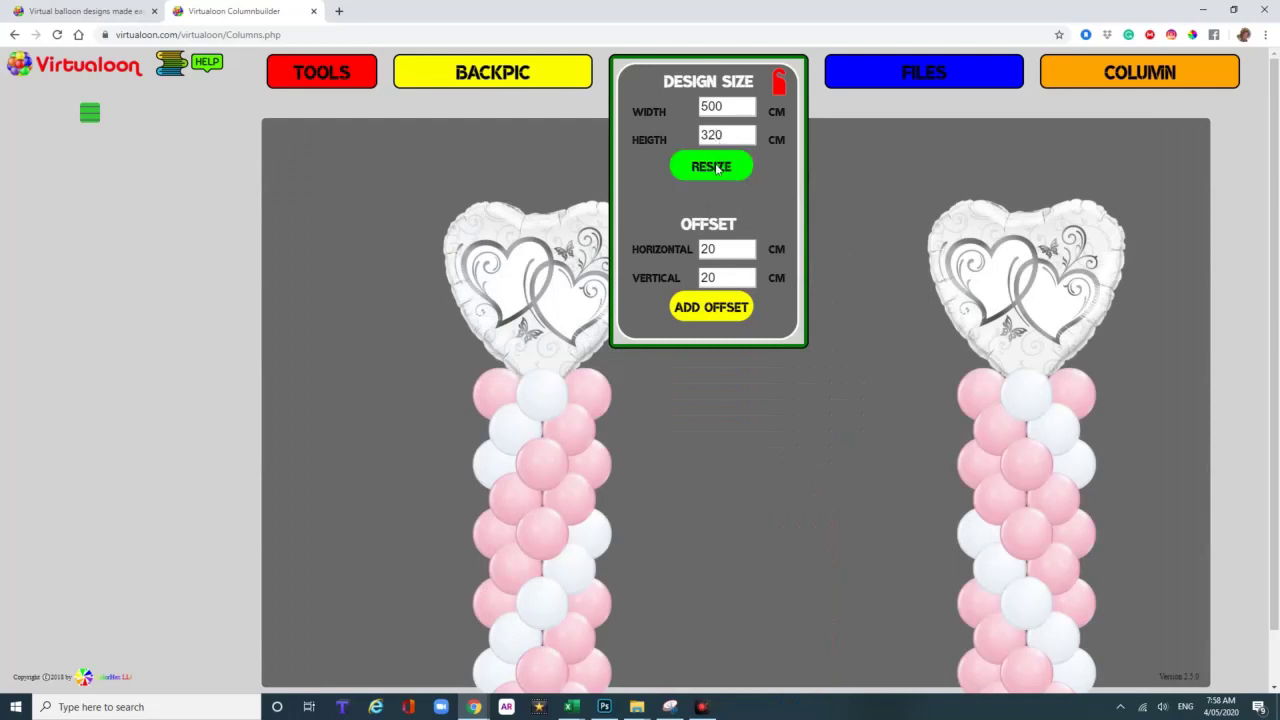
left_click(714, 167)
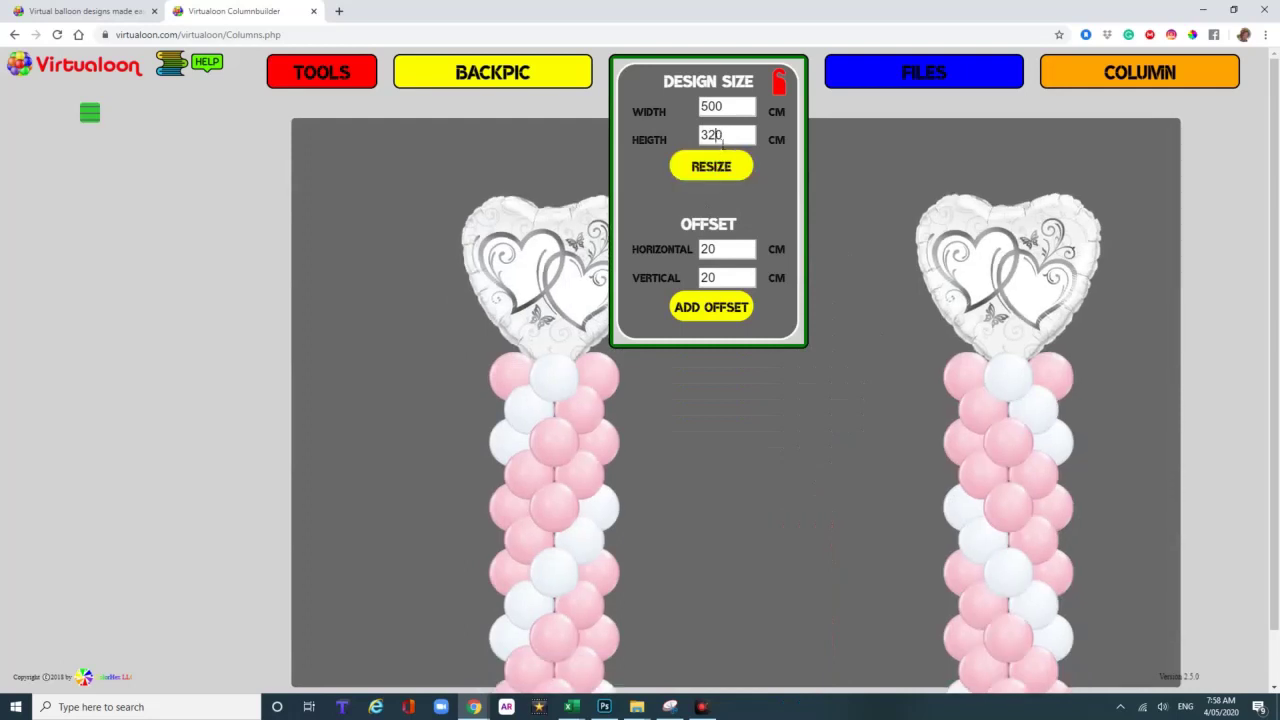
key("BackSpace")
key("BackSpace")
type("35")
left_click(711, 166)
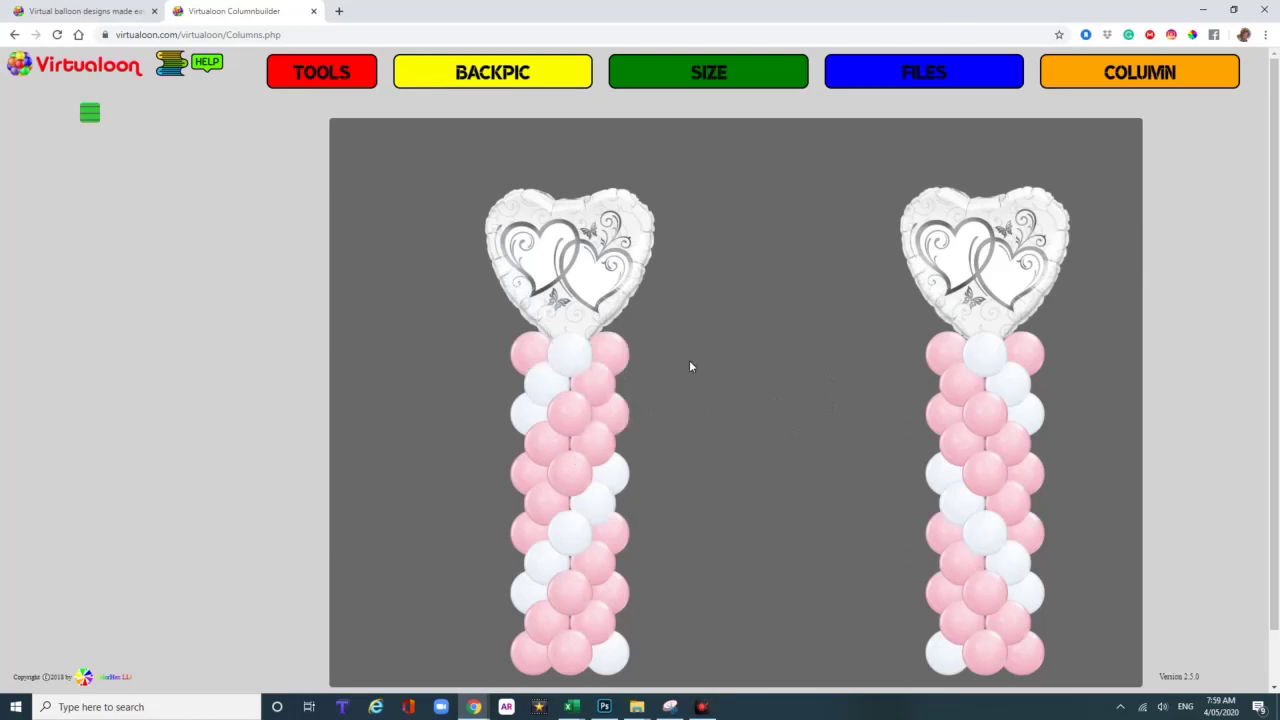
- Create a colour button from the left column's top-right pink balloon
left_click(614, 358)
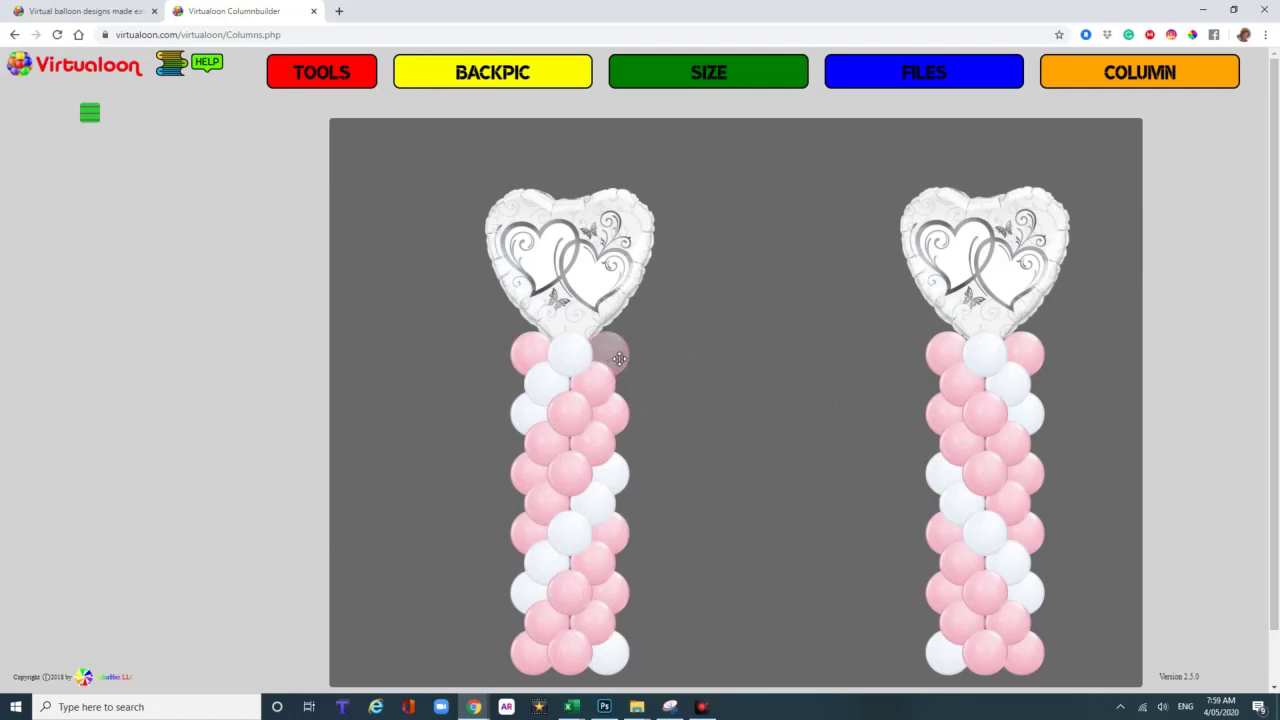
left_click(617, 358)
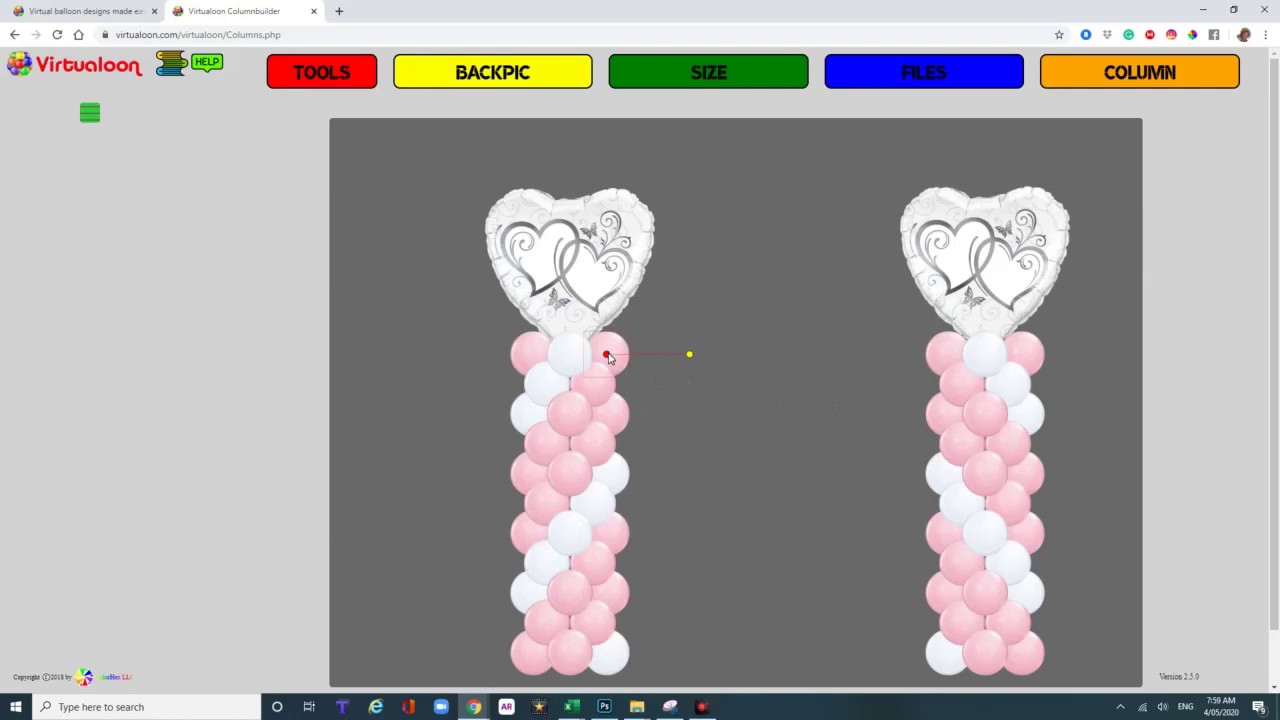
left_click(607, 356)
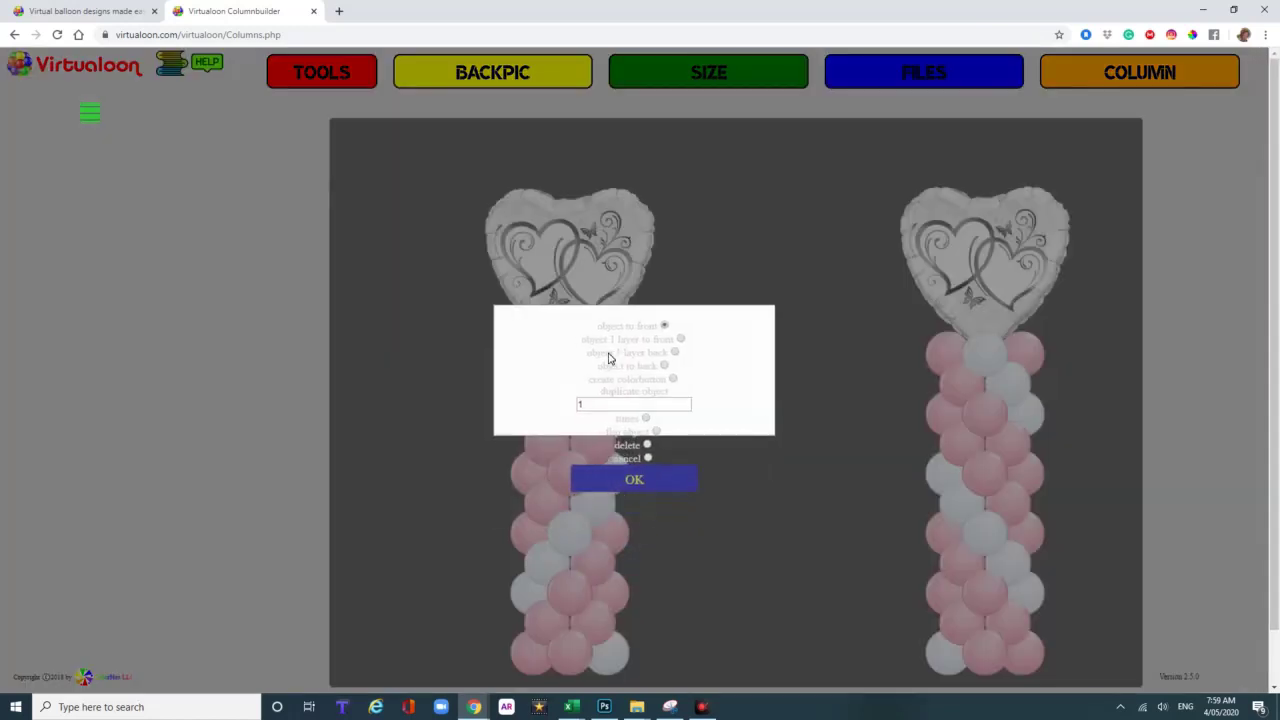
left_click(673, 380)
left_click(634, 480)
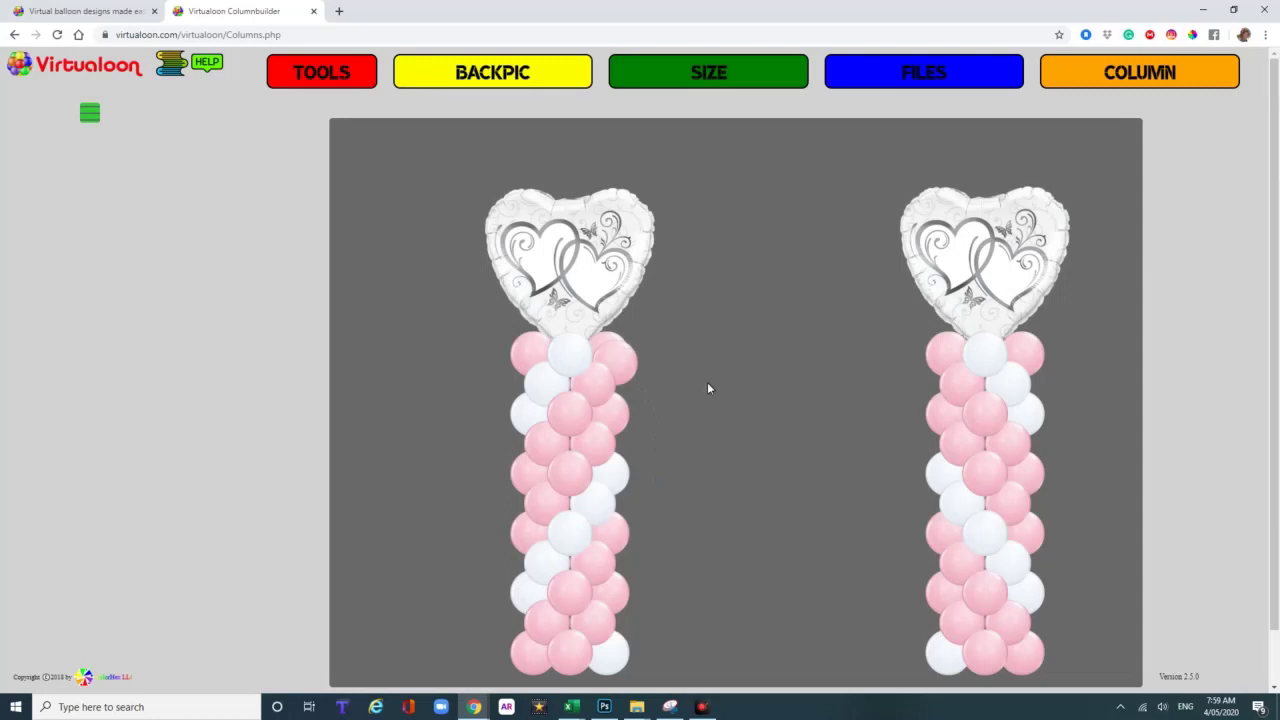
- Drag the new pink swatch to the canvas's top-left corner
left_click(620, 368)
left_click_drag(615, 365, 366, 176)
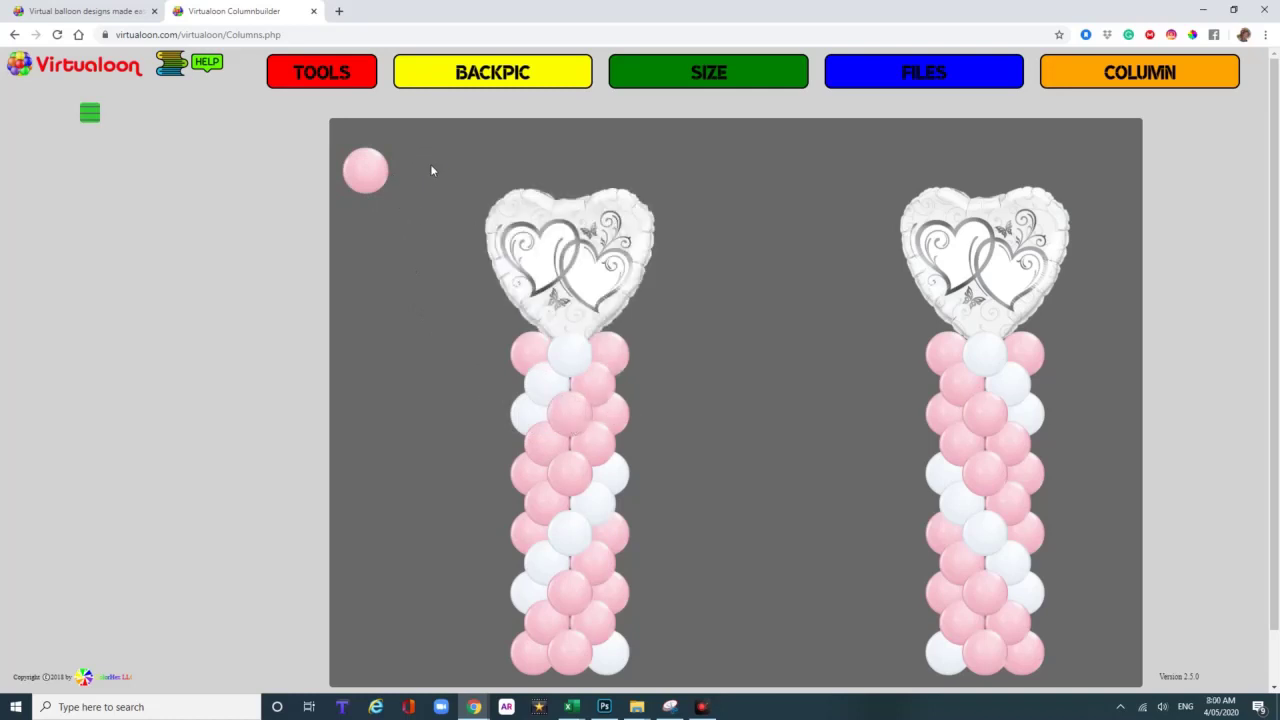
left_click(984, 80)
- Create a white colour swatch from the top white balloon and place it beside the pink one
mouse_move(570, 360)
left_click(570, 357)
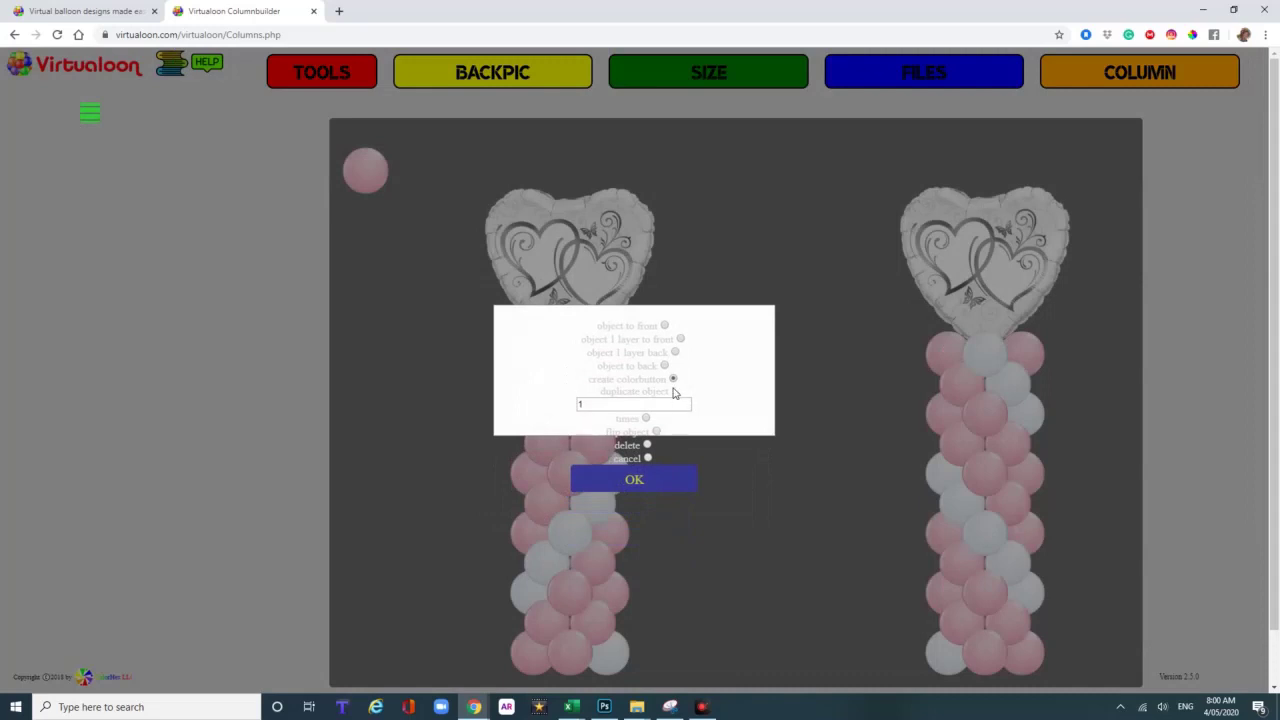
left_click(634, 480)
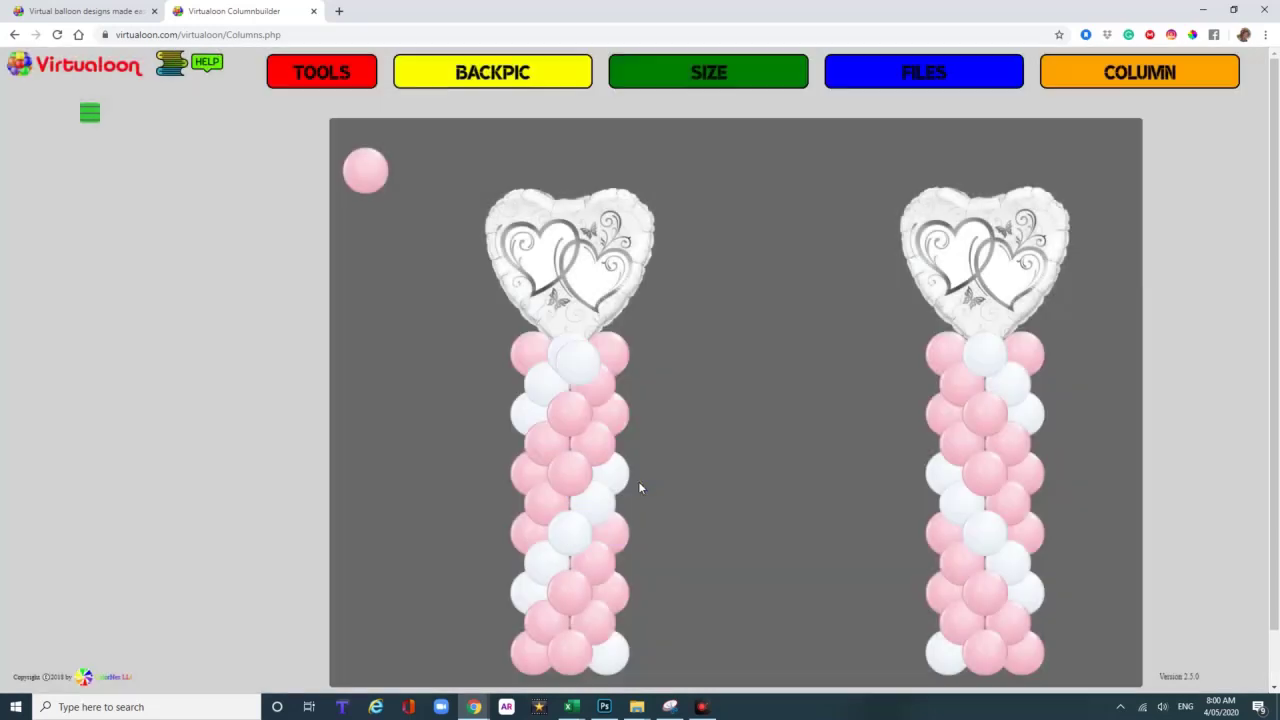
left_click(582, 372)
left_click_drag(580, 370, 372, 249)
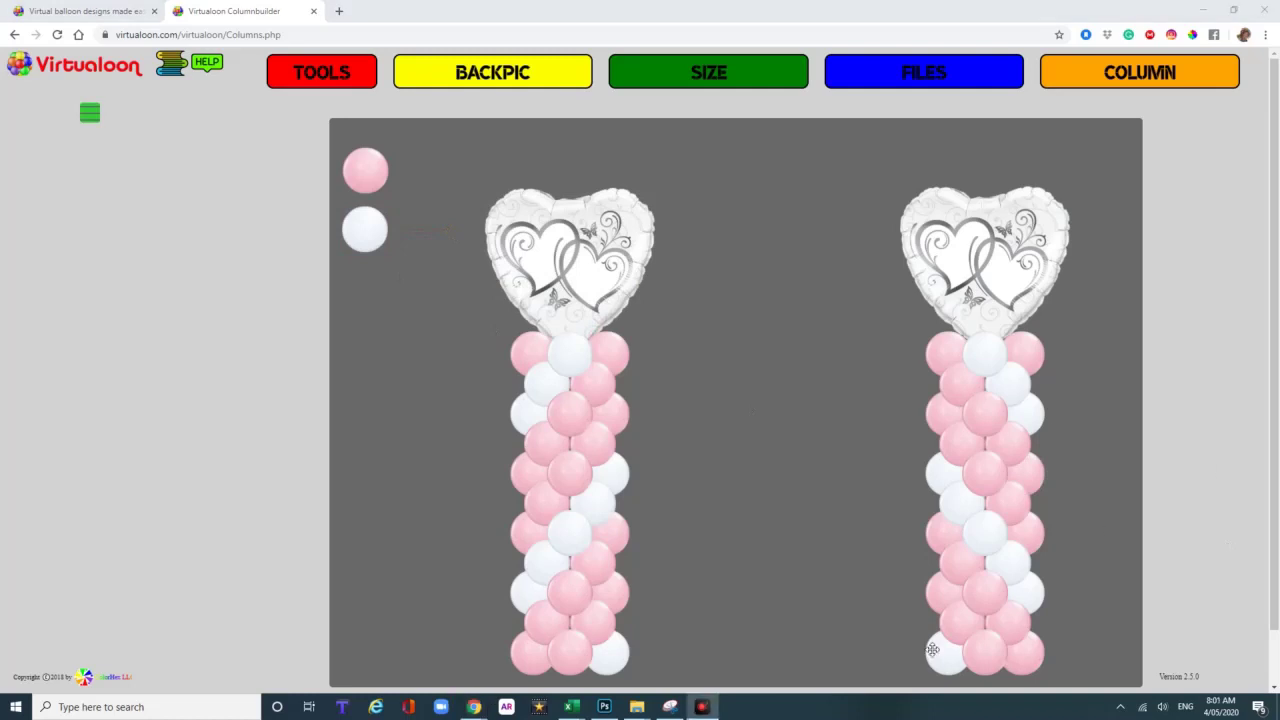
- Duplicate the left column's heart foil and move the copy to the left of the column
left_click(578, 272)
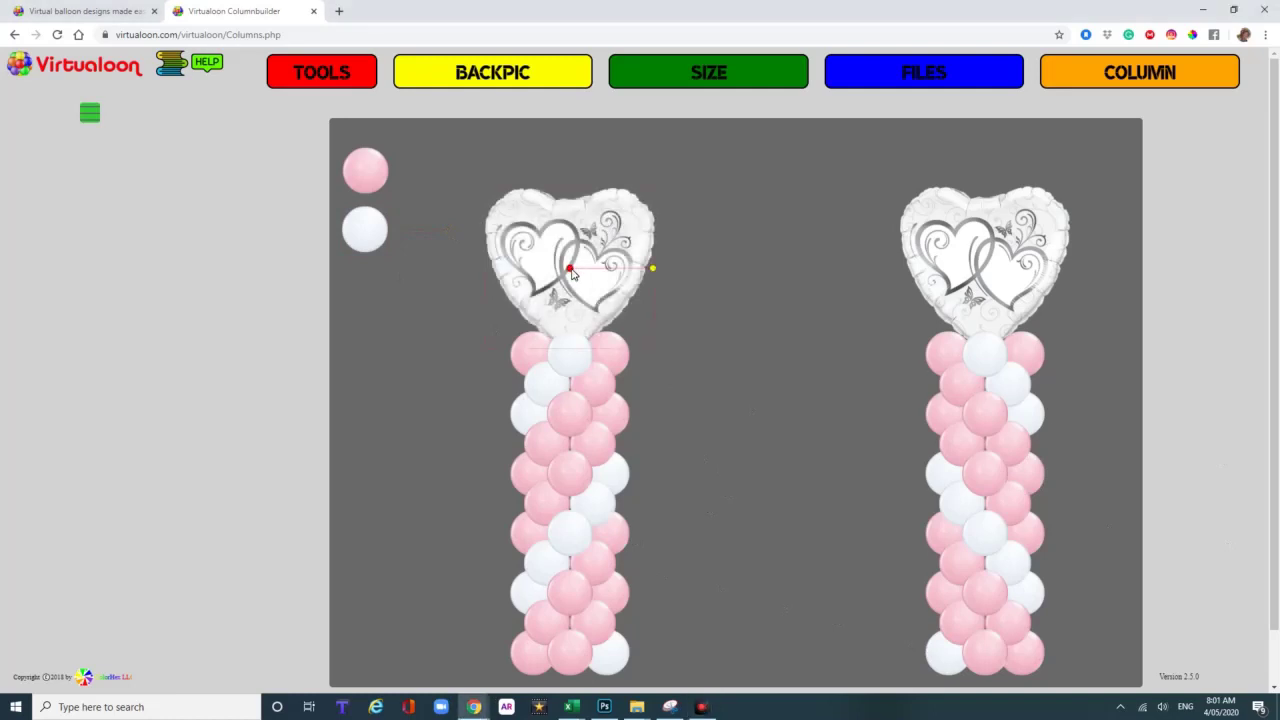
left_click(571, 269)
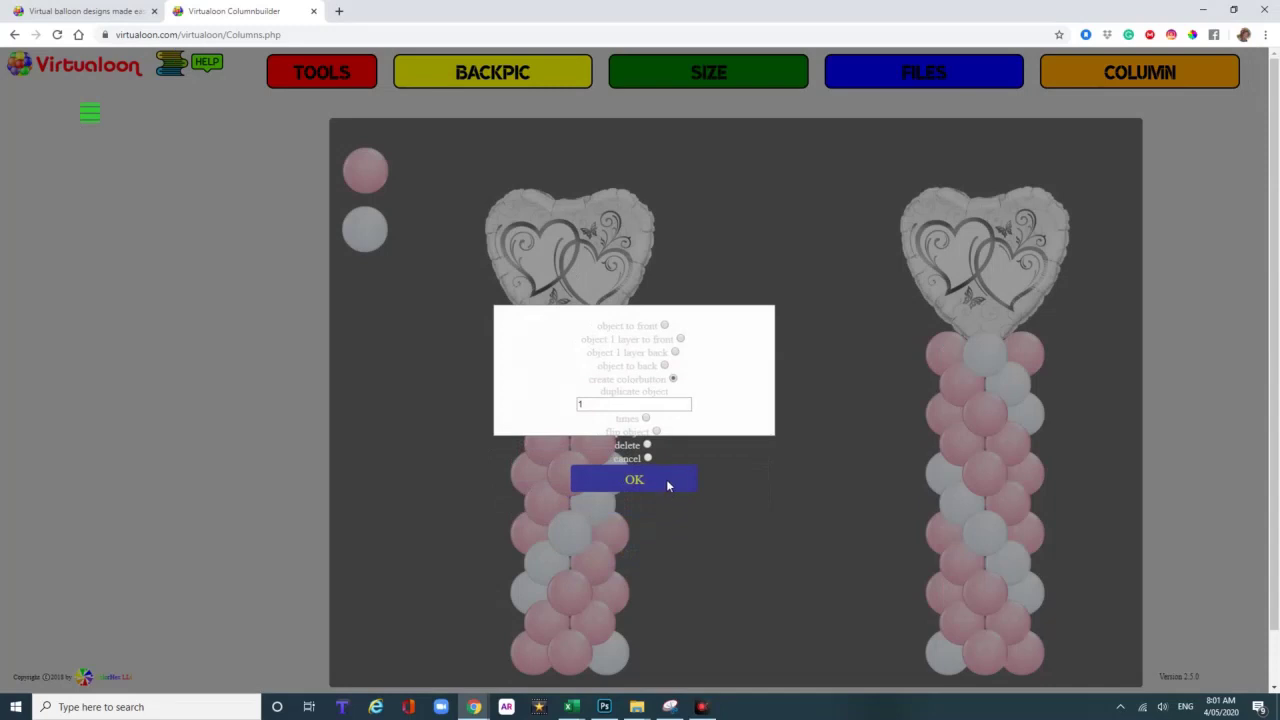
left_click(671, 478)
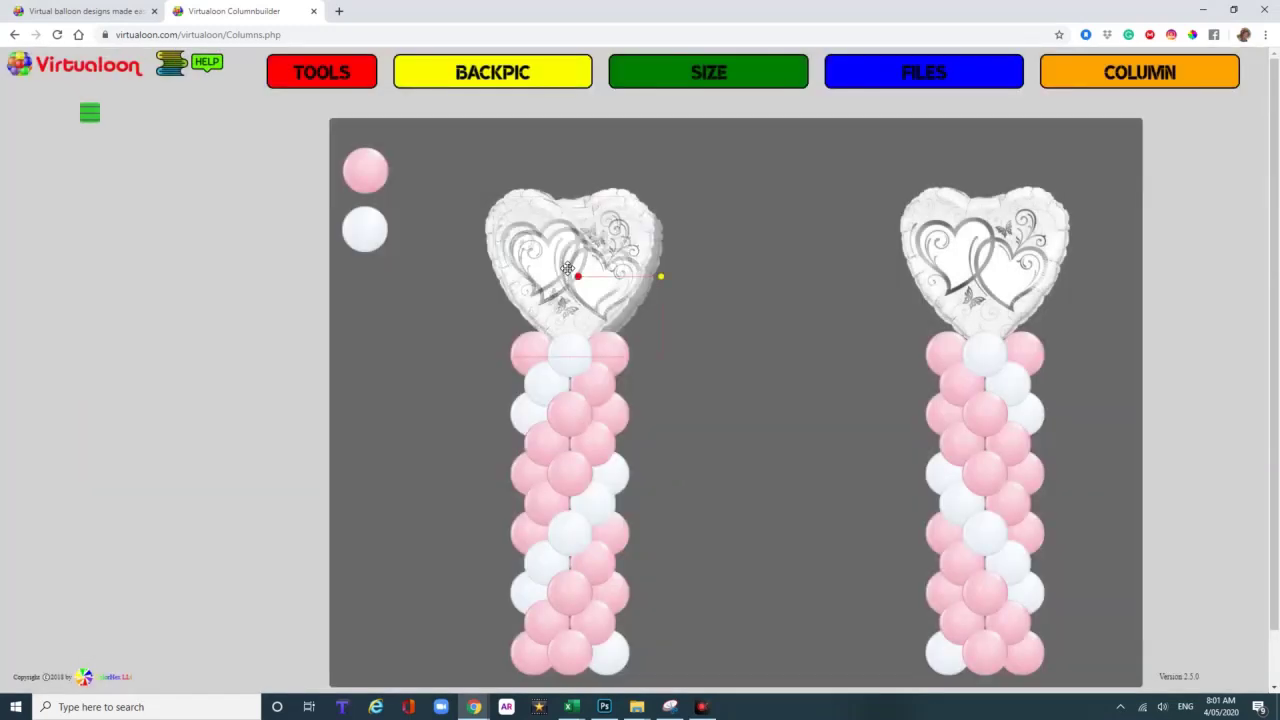
left_click_drag(577, 277, 417, 413)
left_click(422, 430)
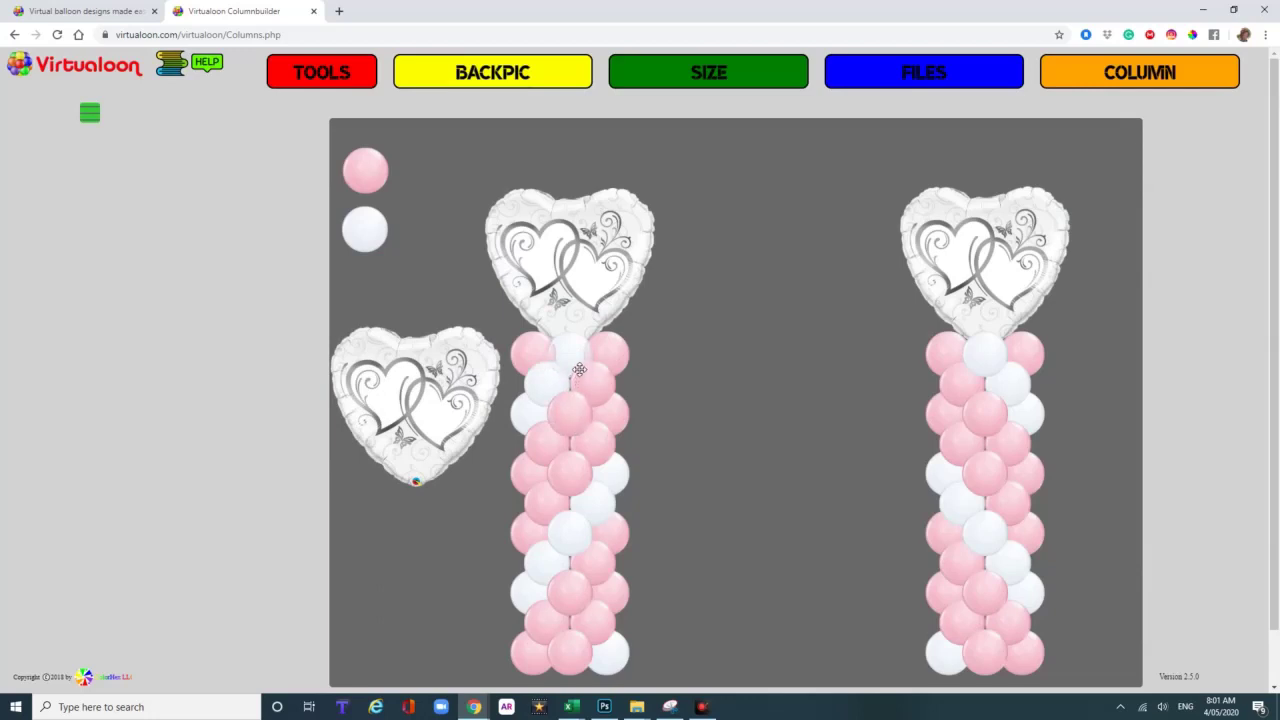
- Recolour all pink balloons to Q Round 11'' Chevron black balloons
left_click(89, 114)
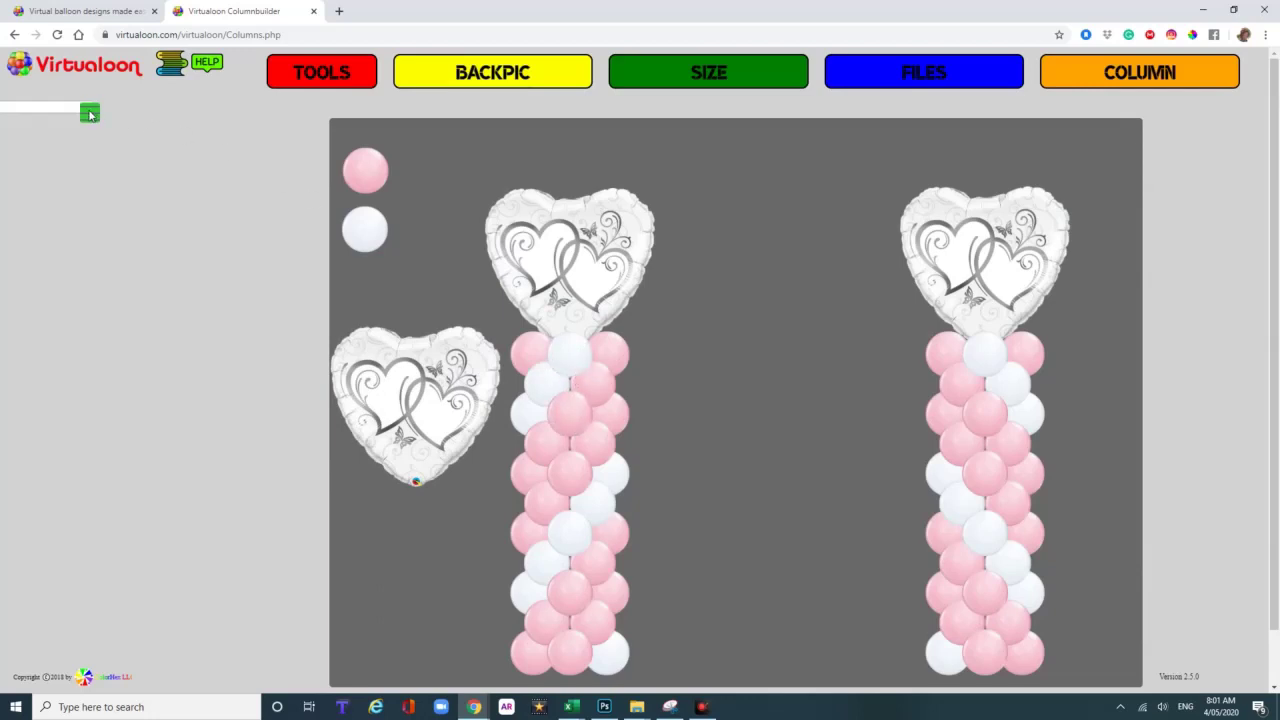
left_click(157, 110)
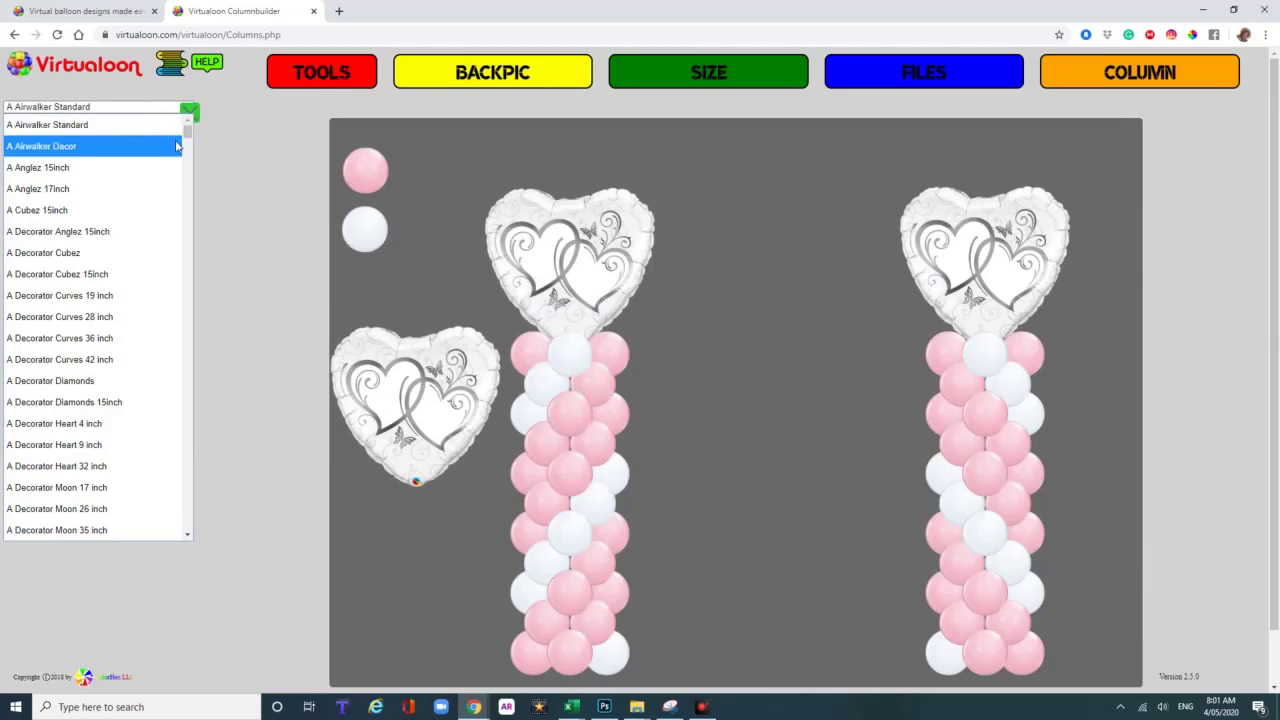
left_click_drag(185, 140, 176, 415)
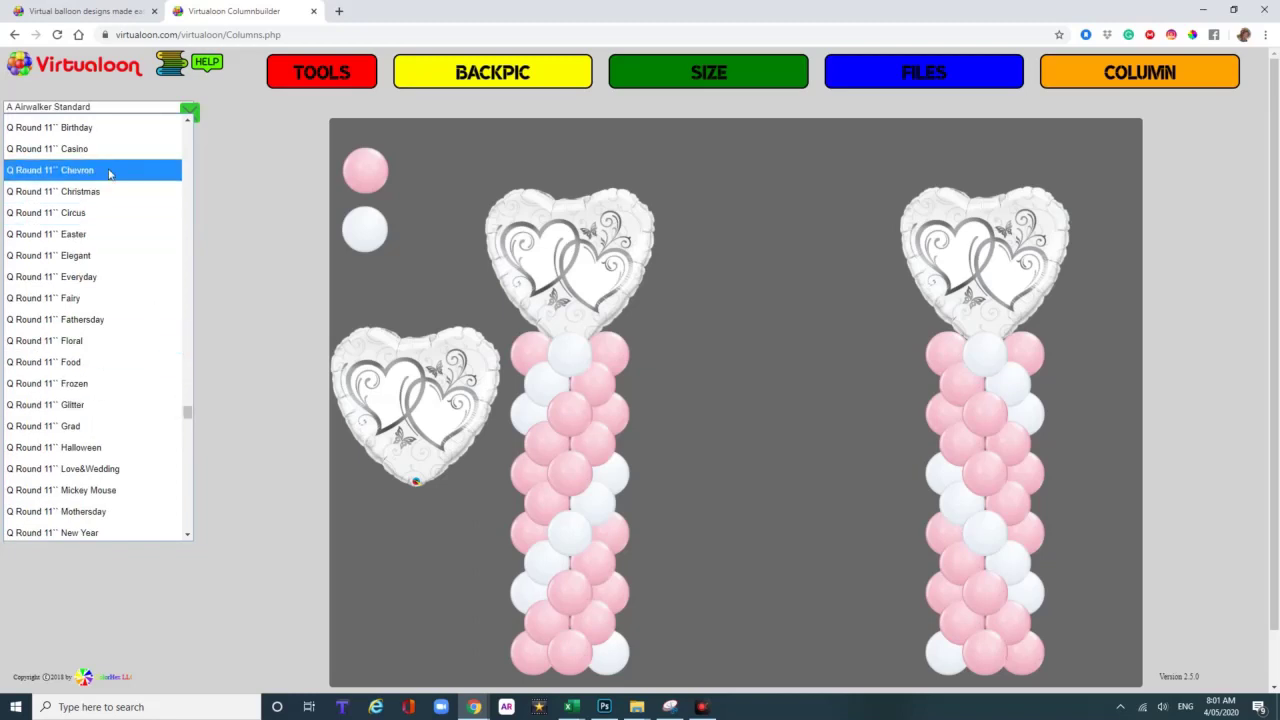
left_click(109, 172)
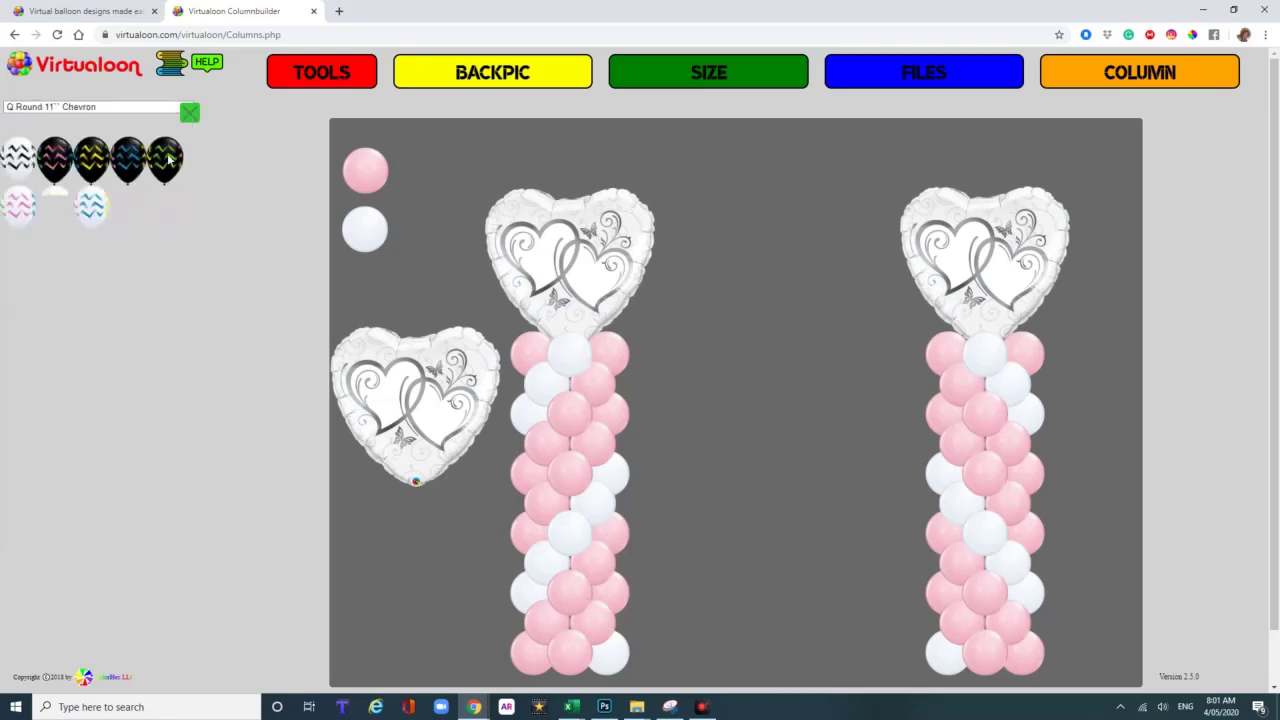
left_click_drag(162, 165, 363, 172)
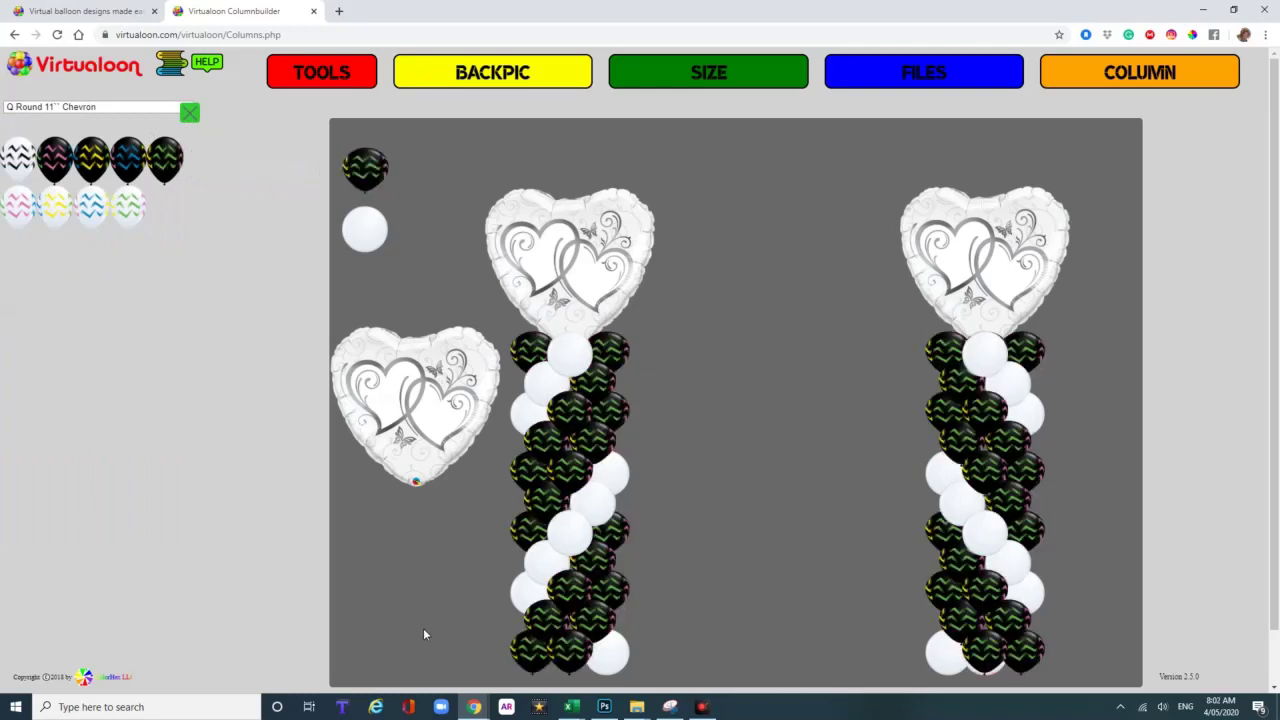
- Open the balloon category list and scroll to the Q Round 11'' entries
left_click(145, 109)
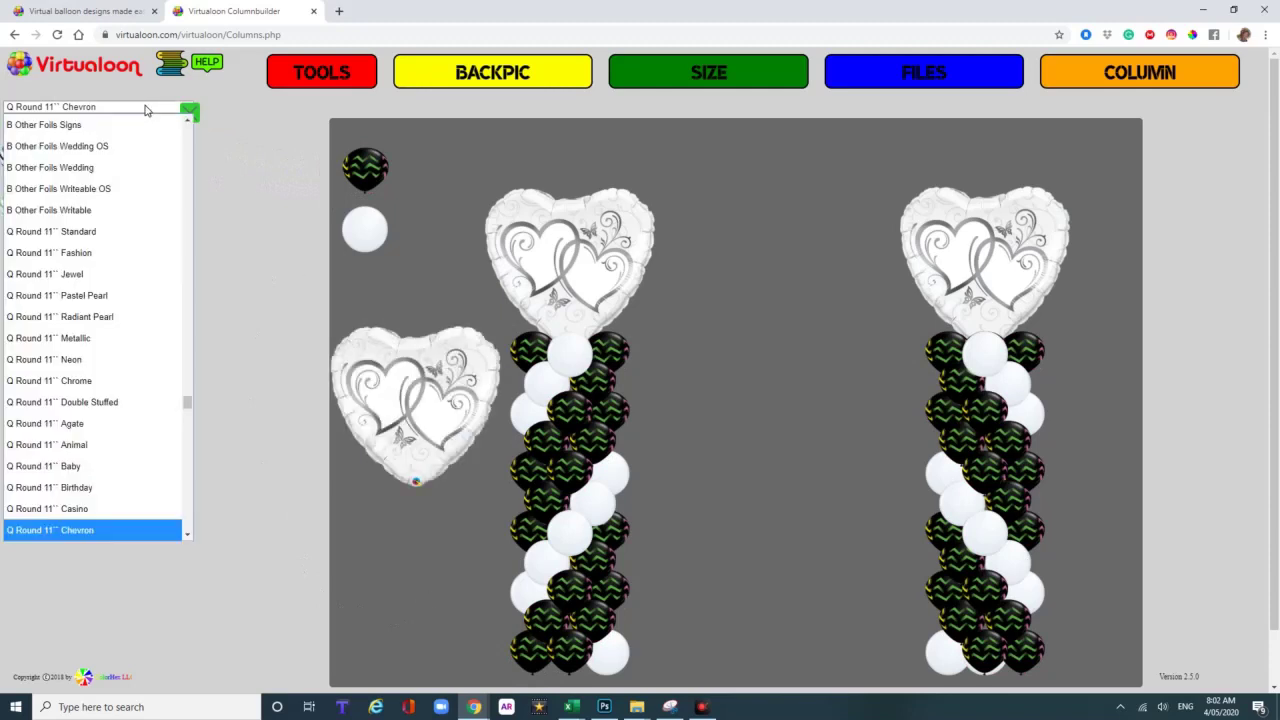
scroll(170, 124, "up", 1)
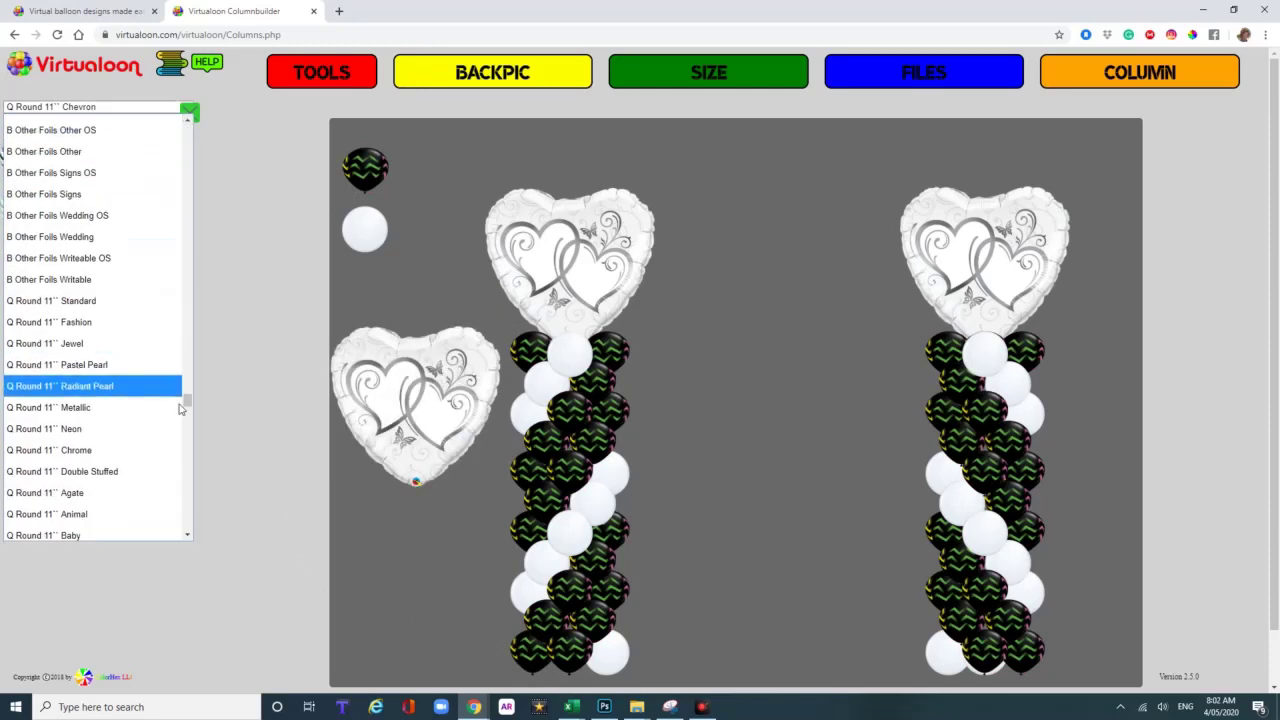
left_click_drag(190, 408, 195, 410)
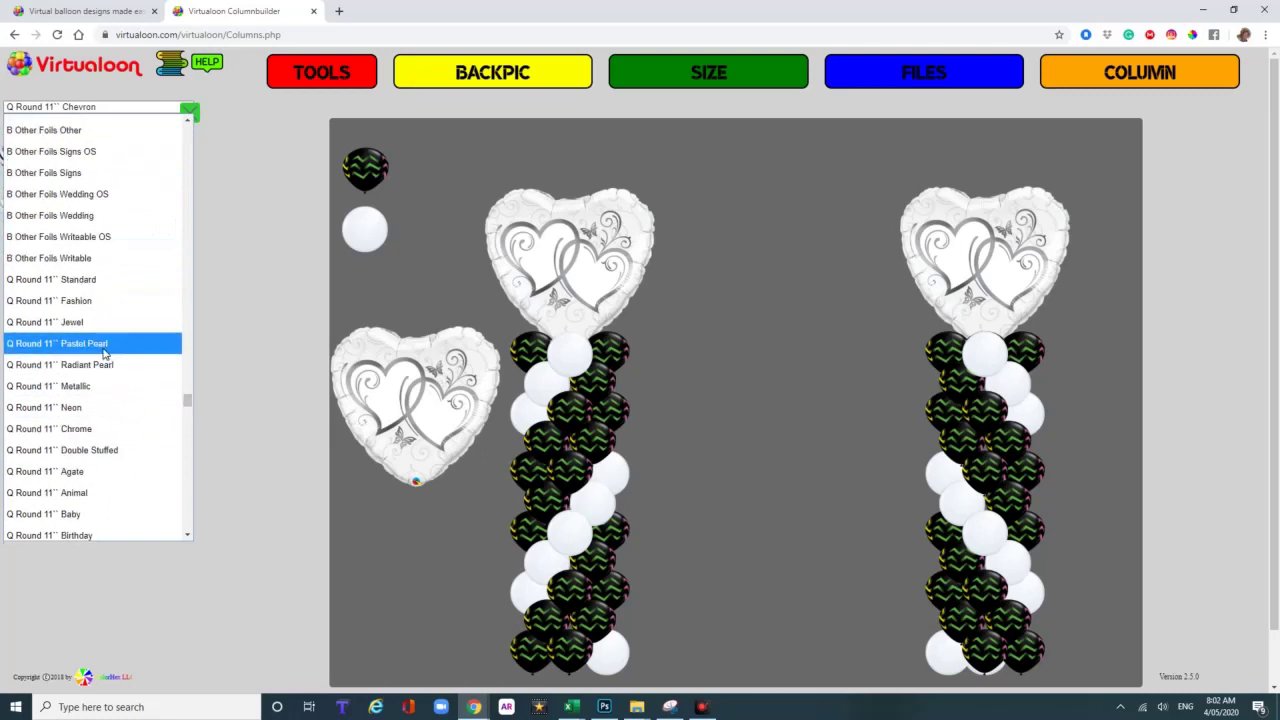
- Recolour the columns with Q Round 11'' Standard balloons, ending in blue and red
left_click(106, 280)
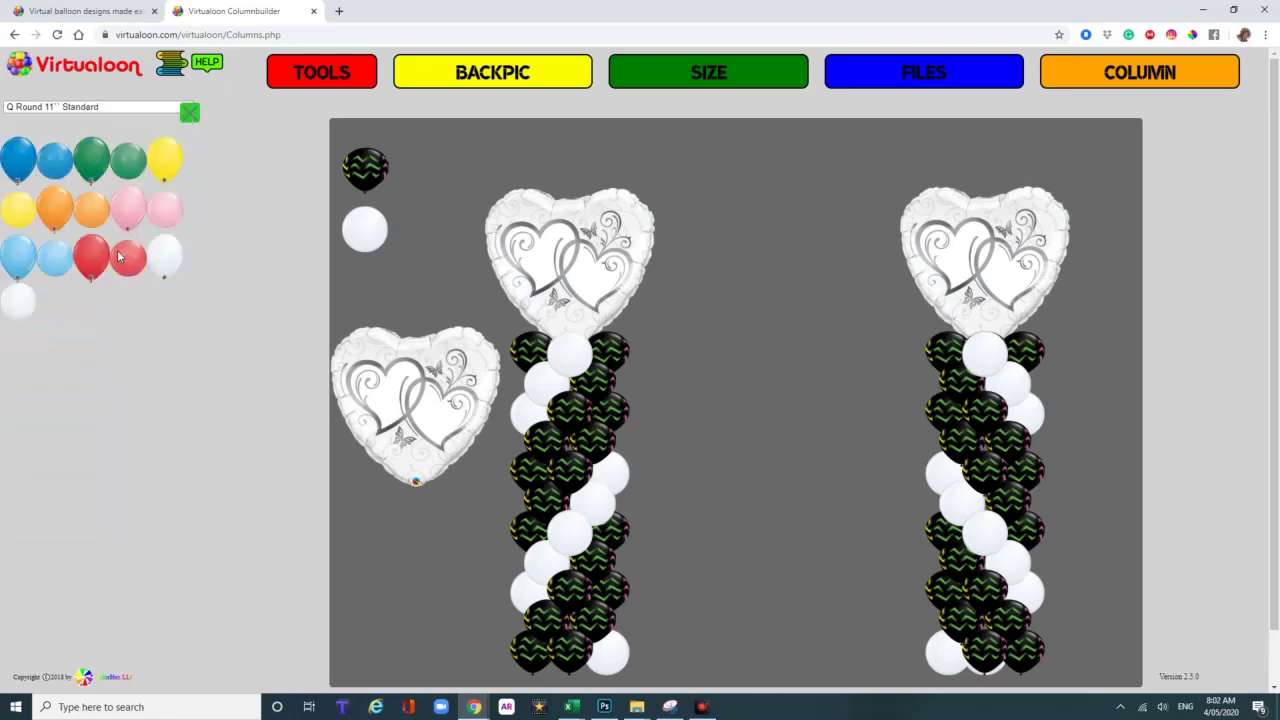
left_click_drag(169, 214, 365, 170)
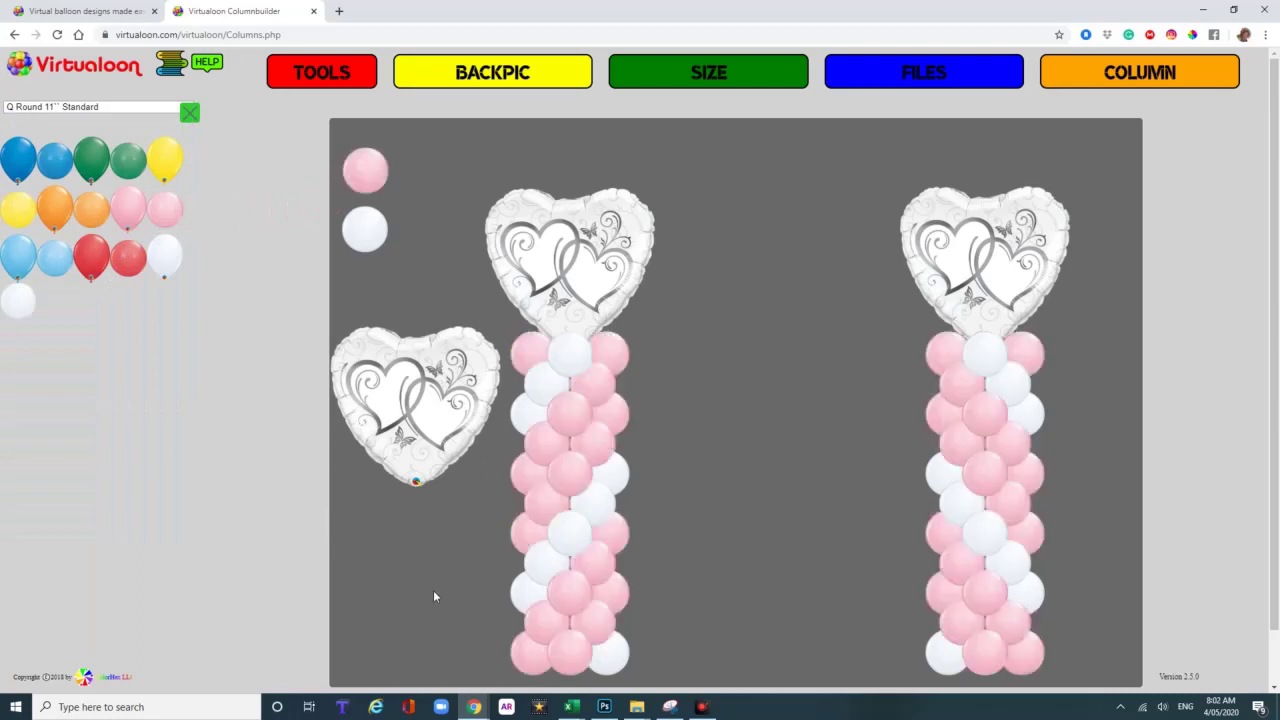
left_click_drag(120, 265, 365, 232)
left_click_drag(62, 171, 365, 170)
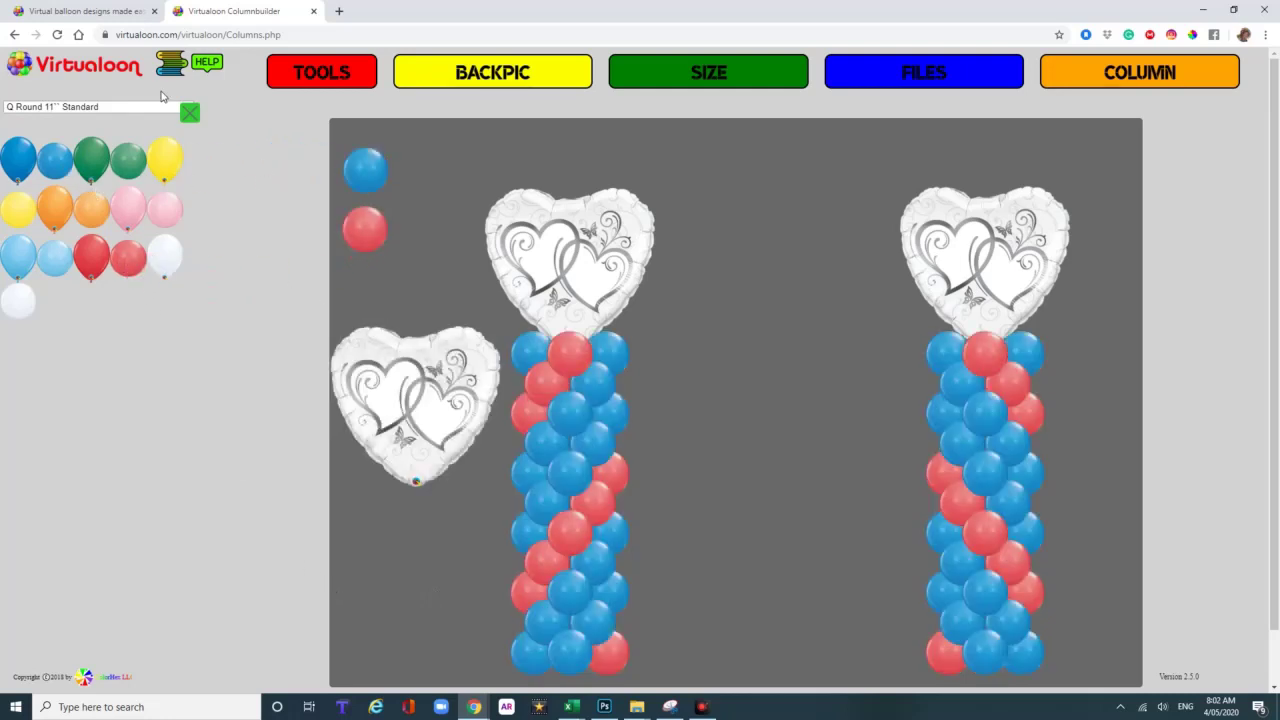
- Load the Q Heart Foils 36'' solid color category into the chooser
left_click(155, 110)
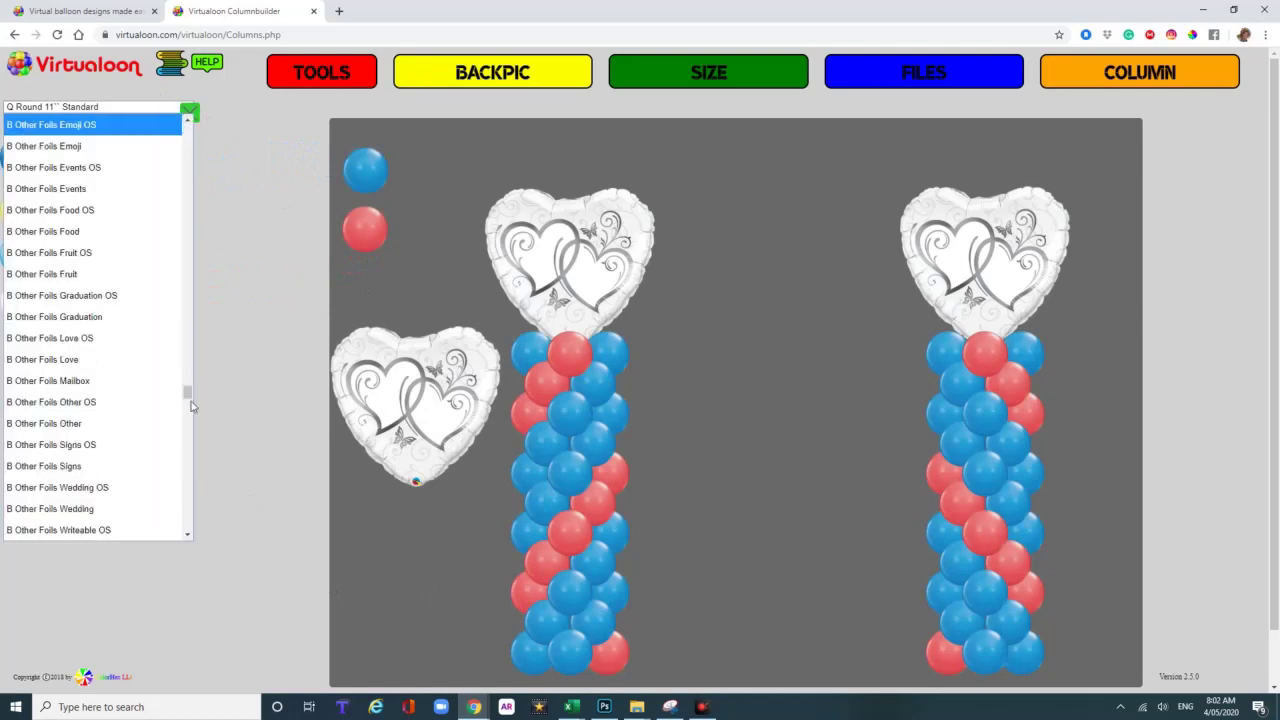
left_click_drag(189, 394, 197, 537)
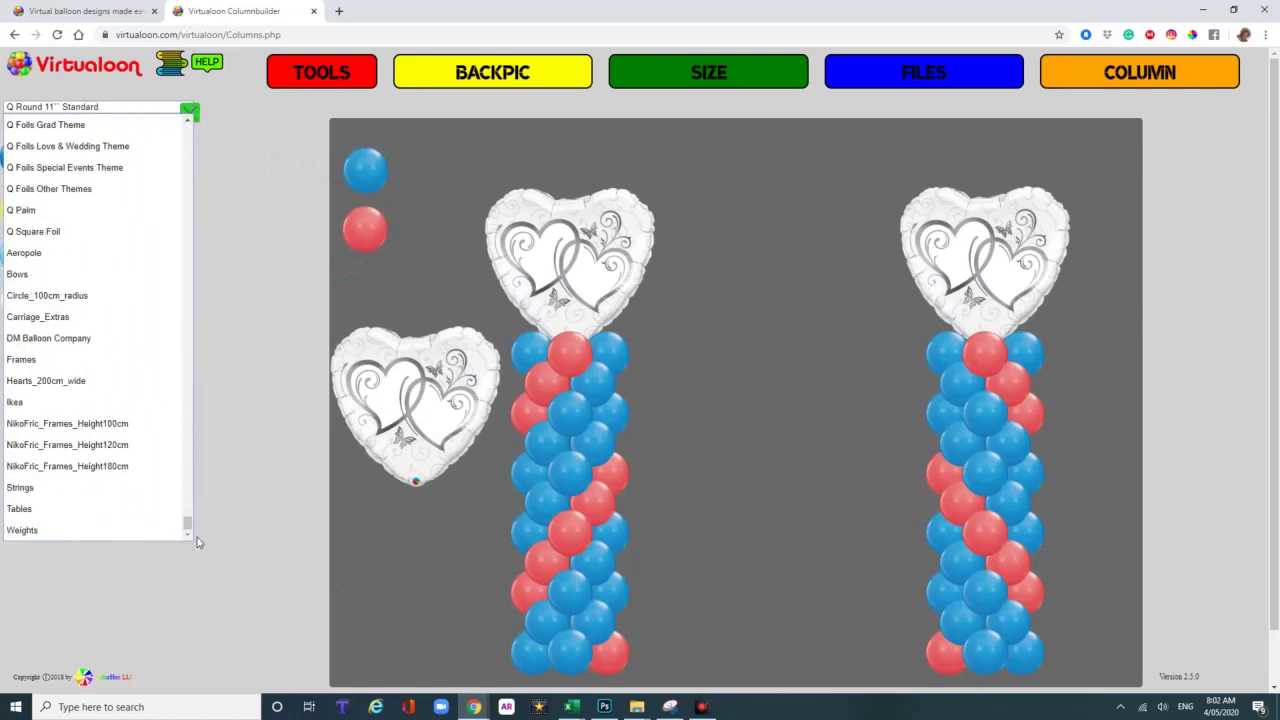
scroll(111, 412, "up", 5)
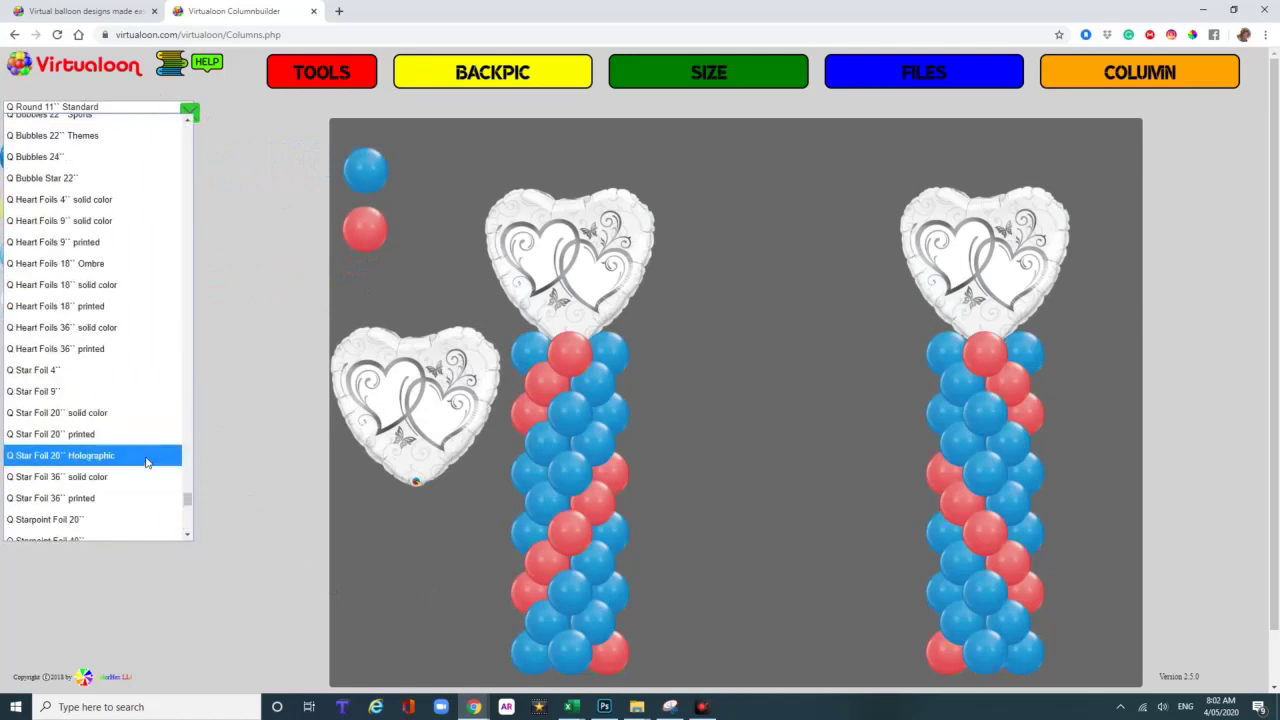
left_click(110, 330)
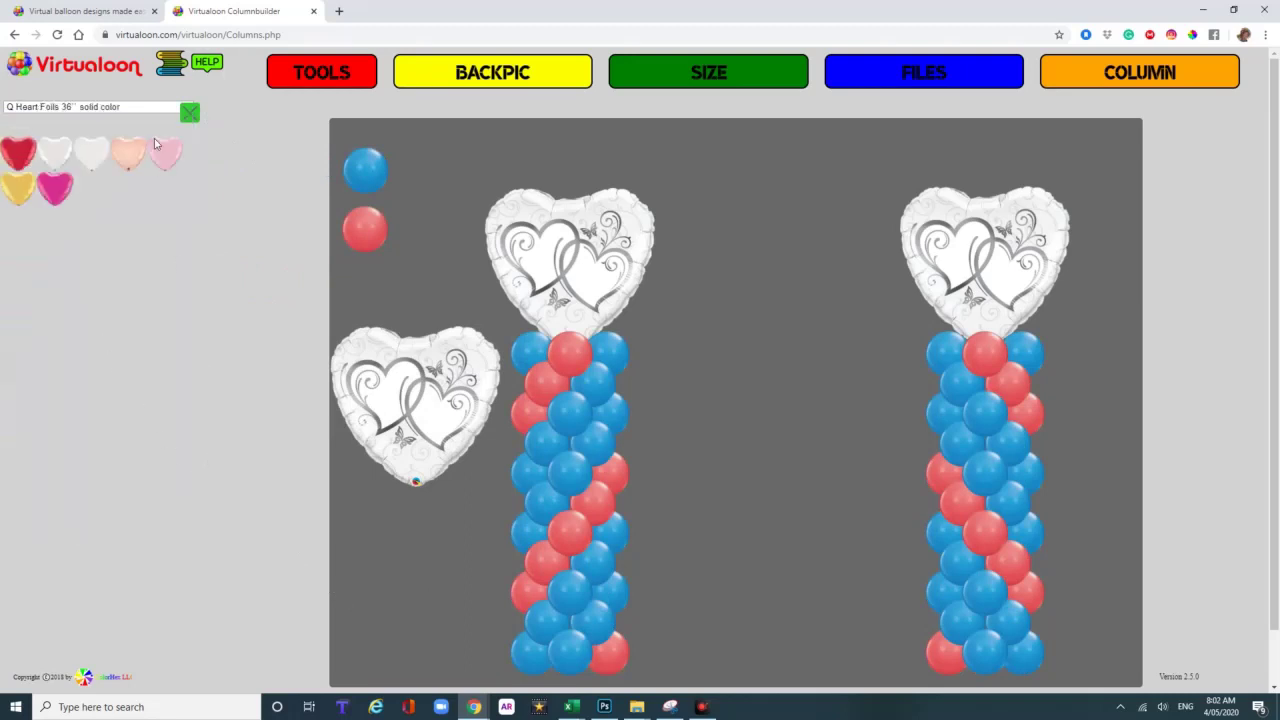
- Turn the heart foils white, then delete the left, right and standalone hearts
left_click(88, 160)
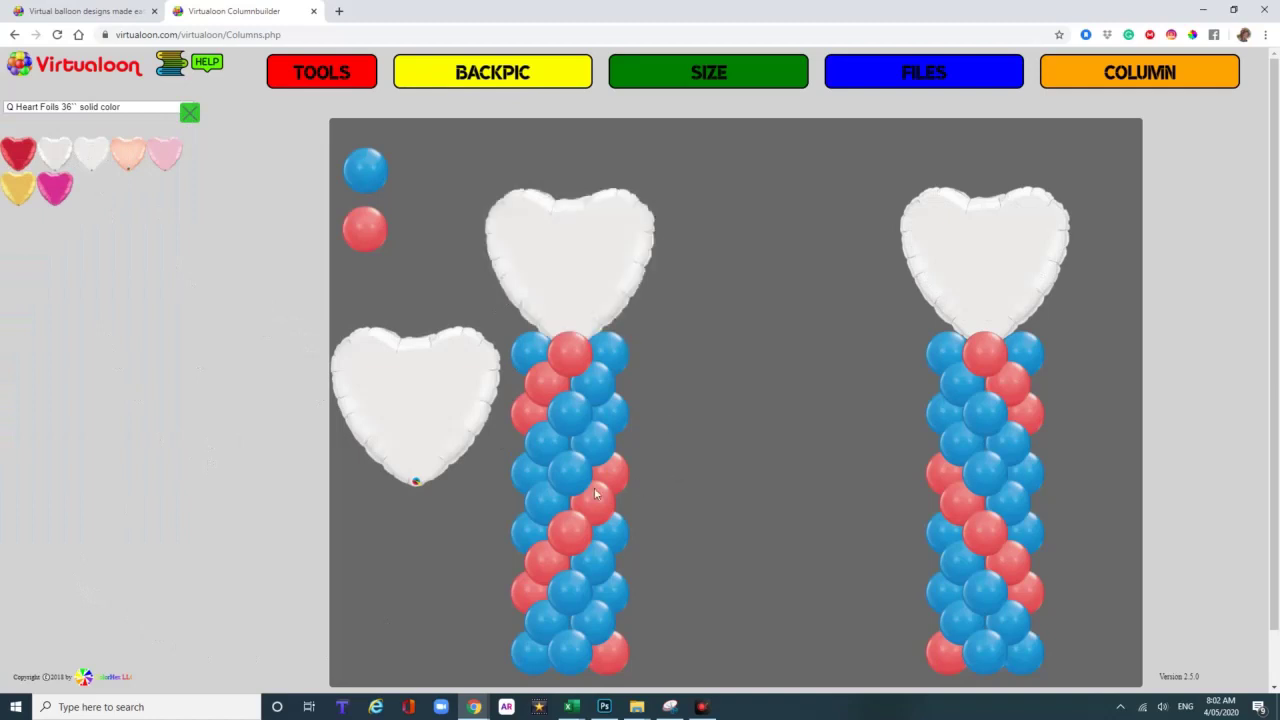
left_click(571, 269)
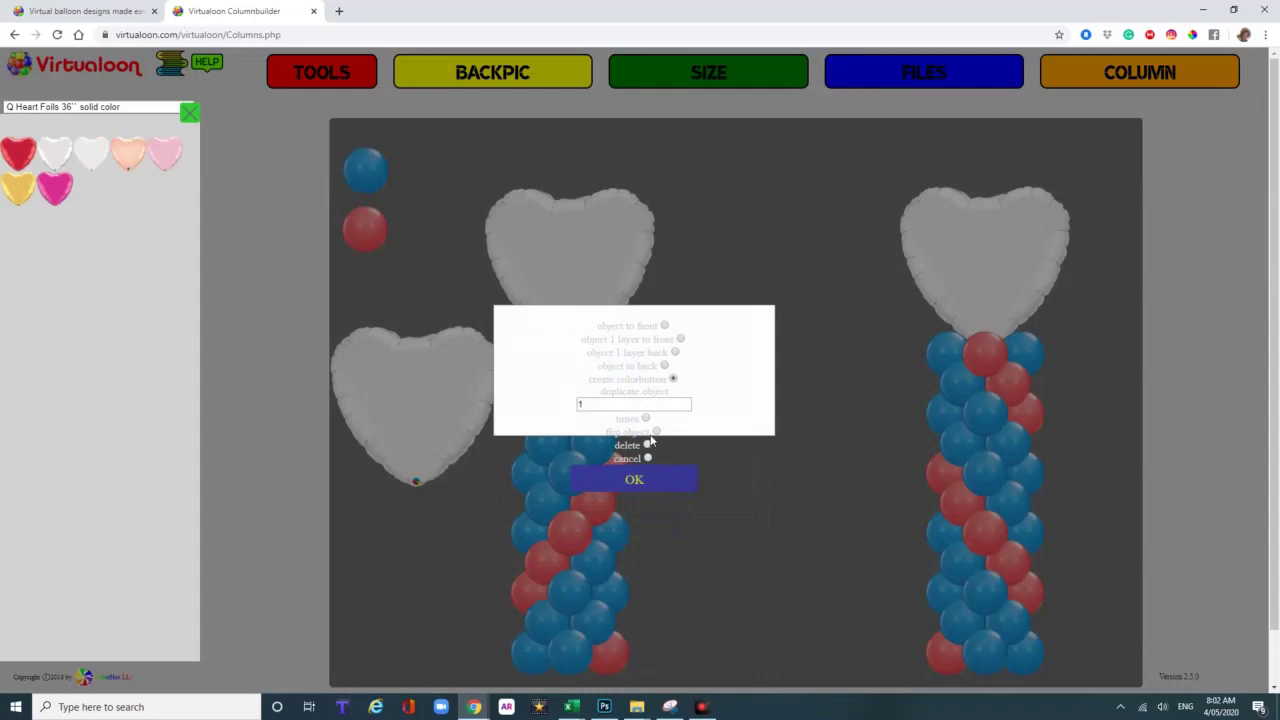
left_click(638, 476)
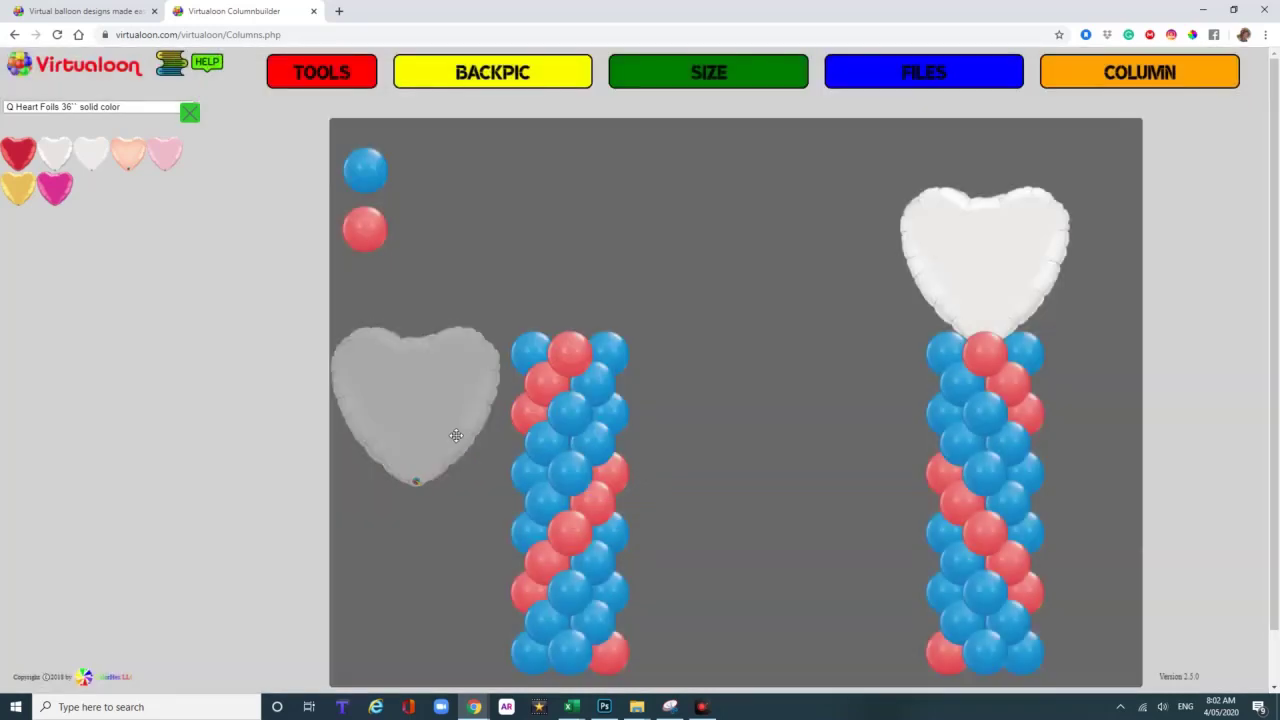
left_click(986, 266)
left_click(628, 486)
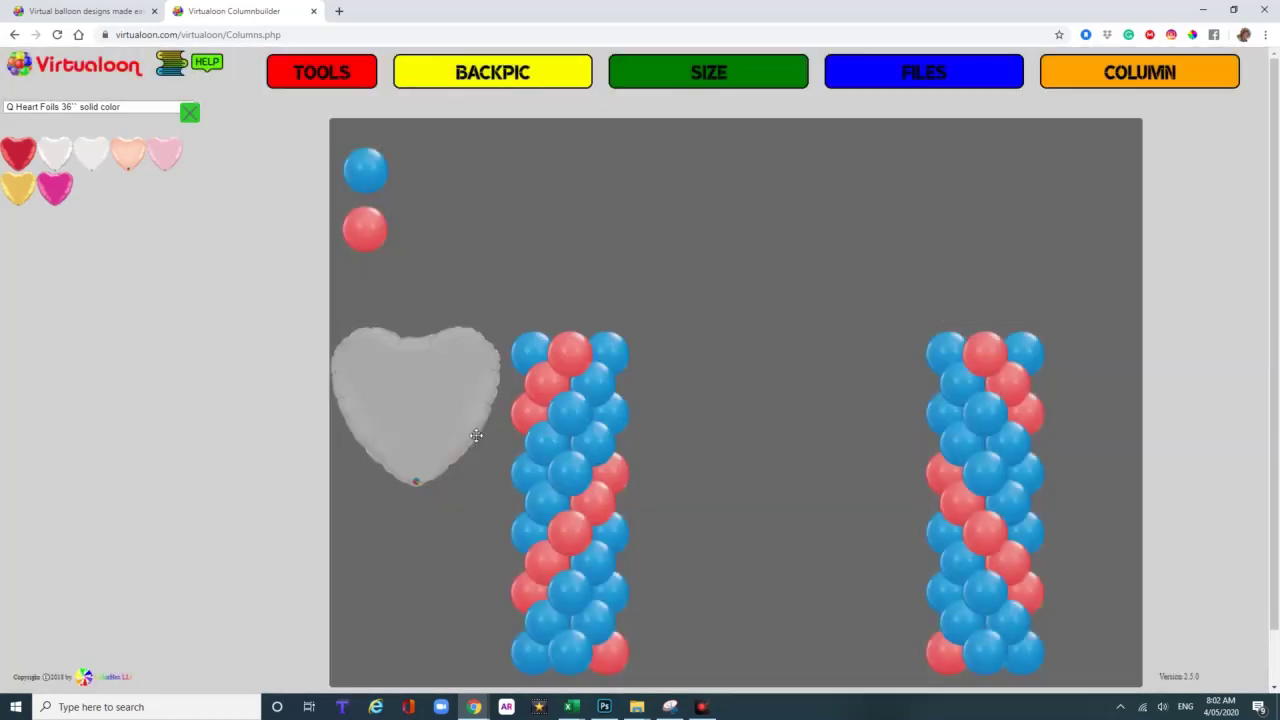
left_click(415, 410)
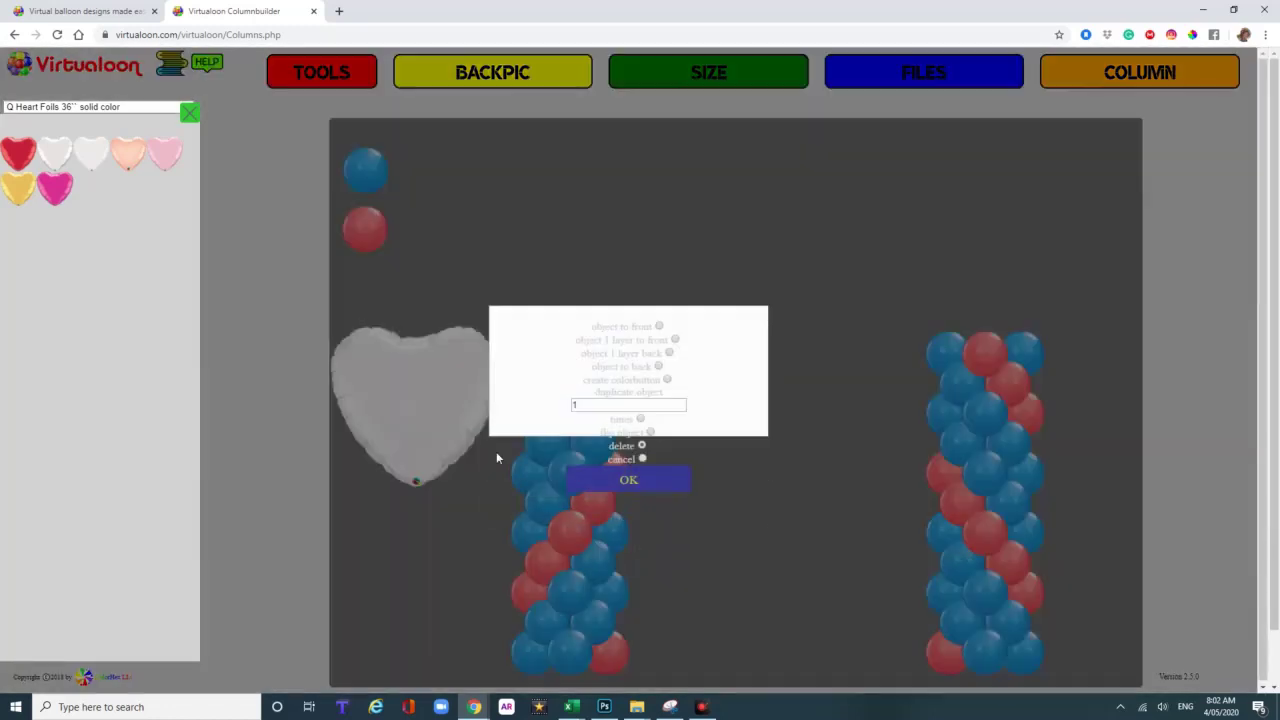
left_click(622, 476)
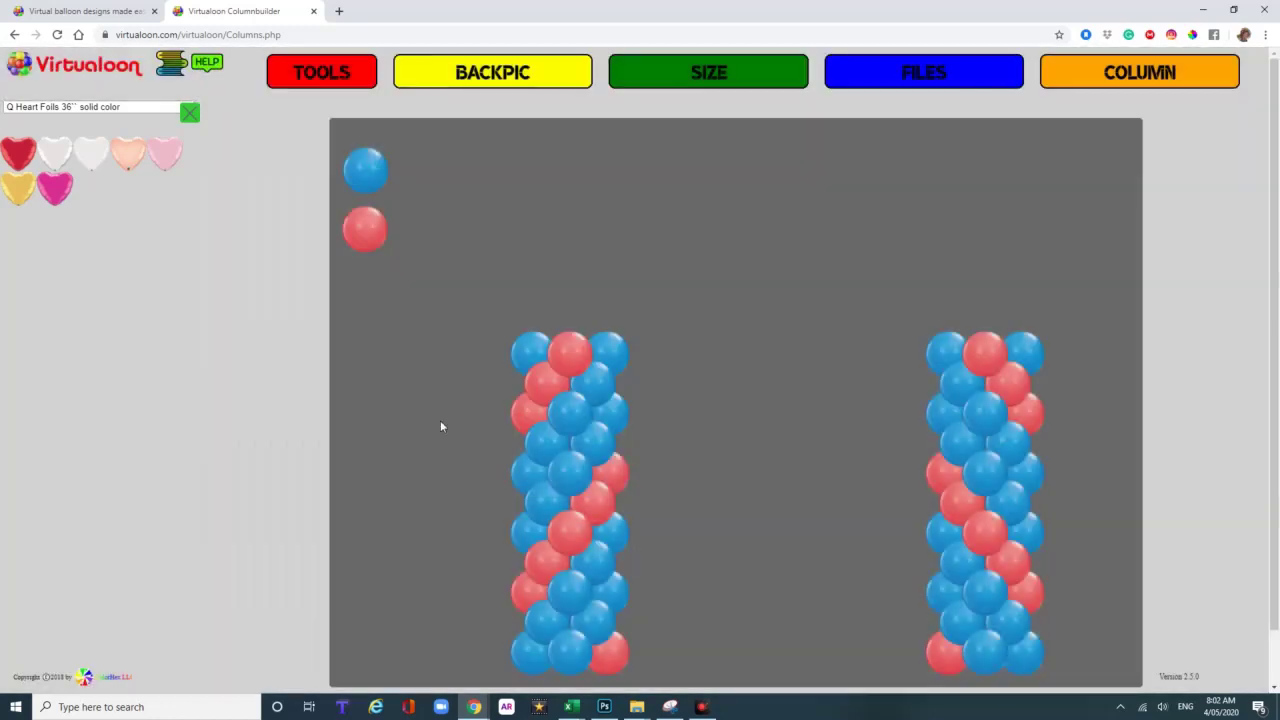
left_click(150, 113)
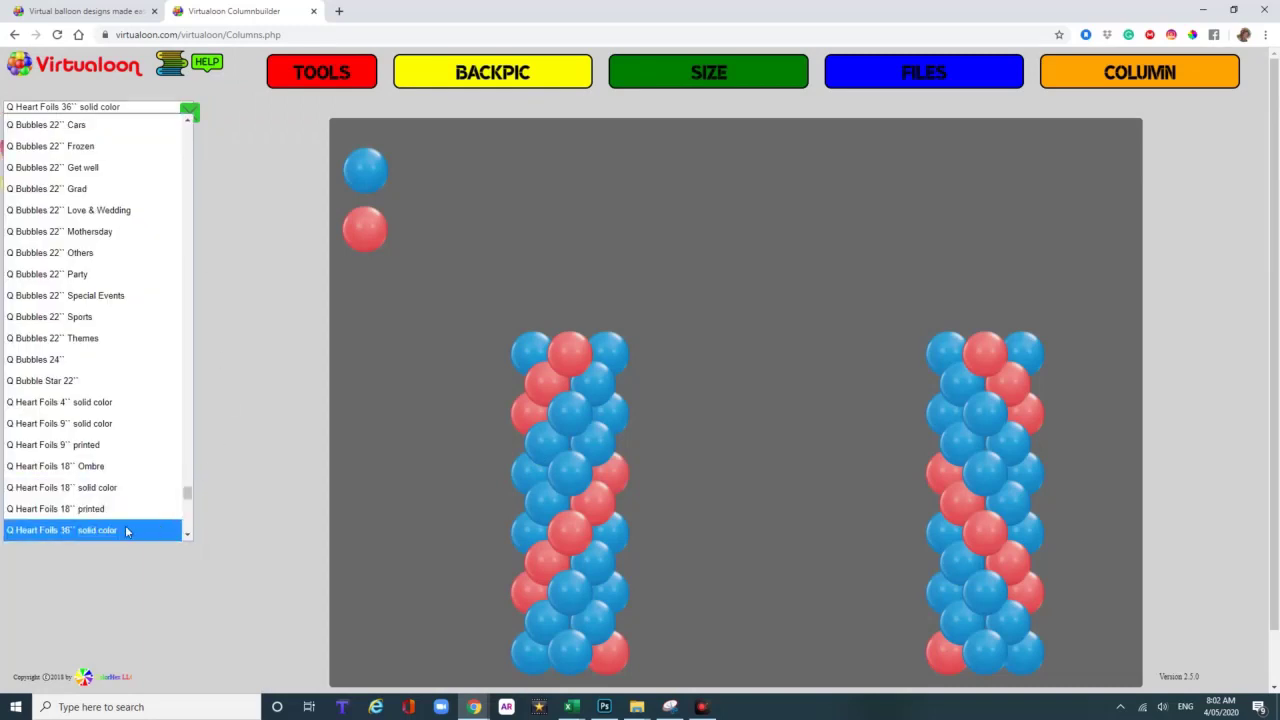
- Add a red Q Star Foil 36'' solid color balloon atop the left column
left_click(187, 538)
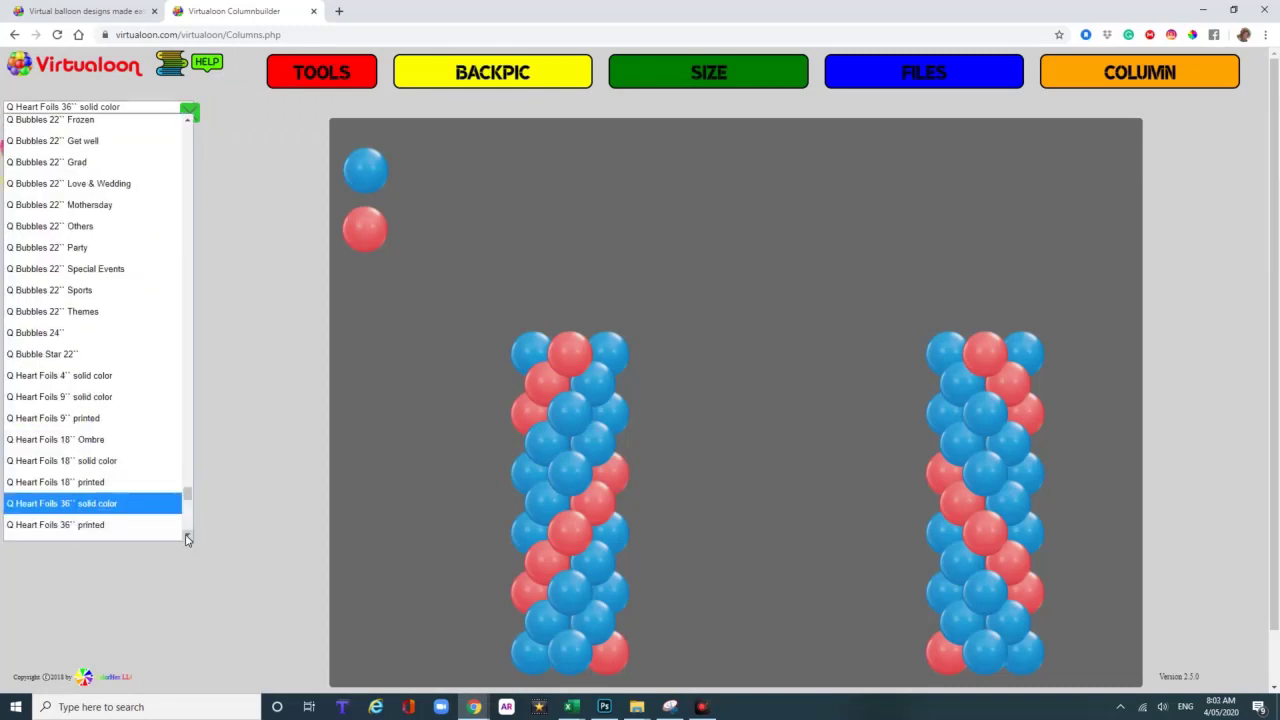
left_click(187, 538)
left_click(187, 538)
left_click(187, 538)
left_click(187, 538)
left_click(187, 538)
left_click(187, 538)
left_click(187, 538)
left_click(187, 538)
left_click(187, 538)
left_click(187, 538)
left_click(187, 538)
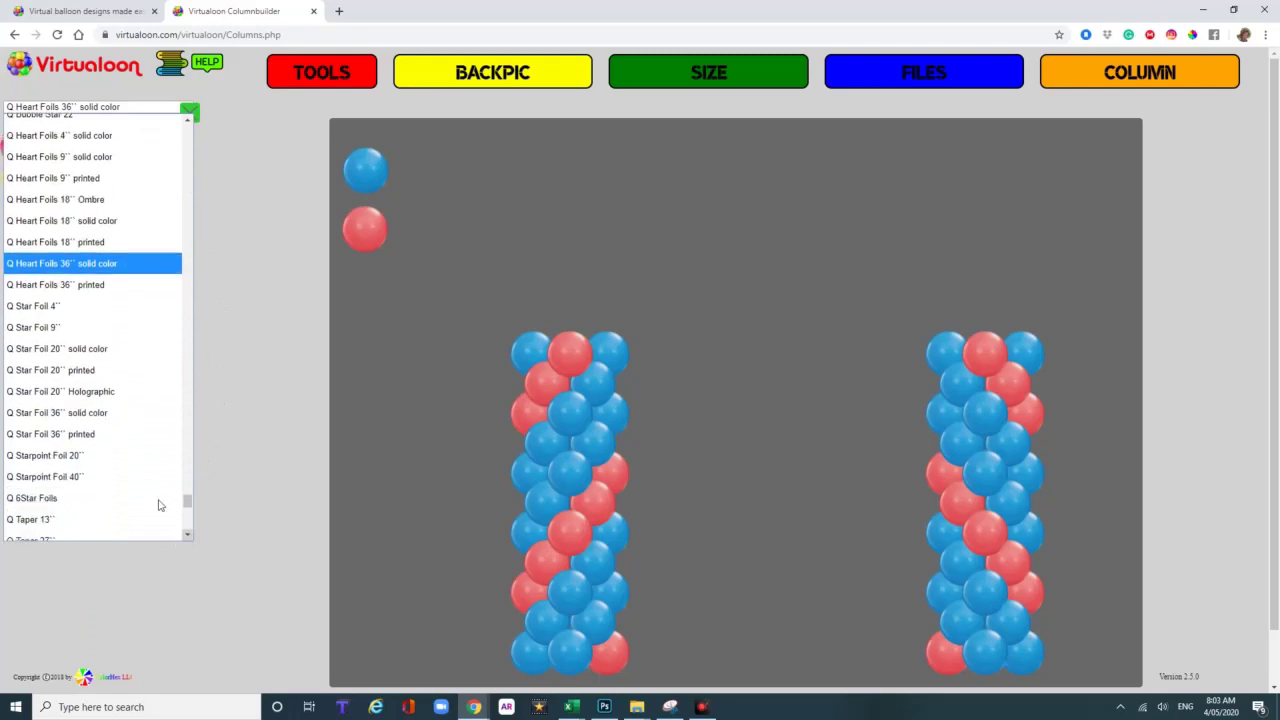
left_click(118, 425)
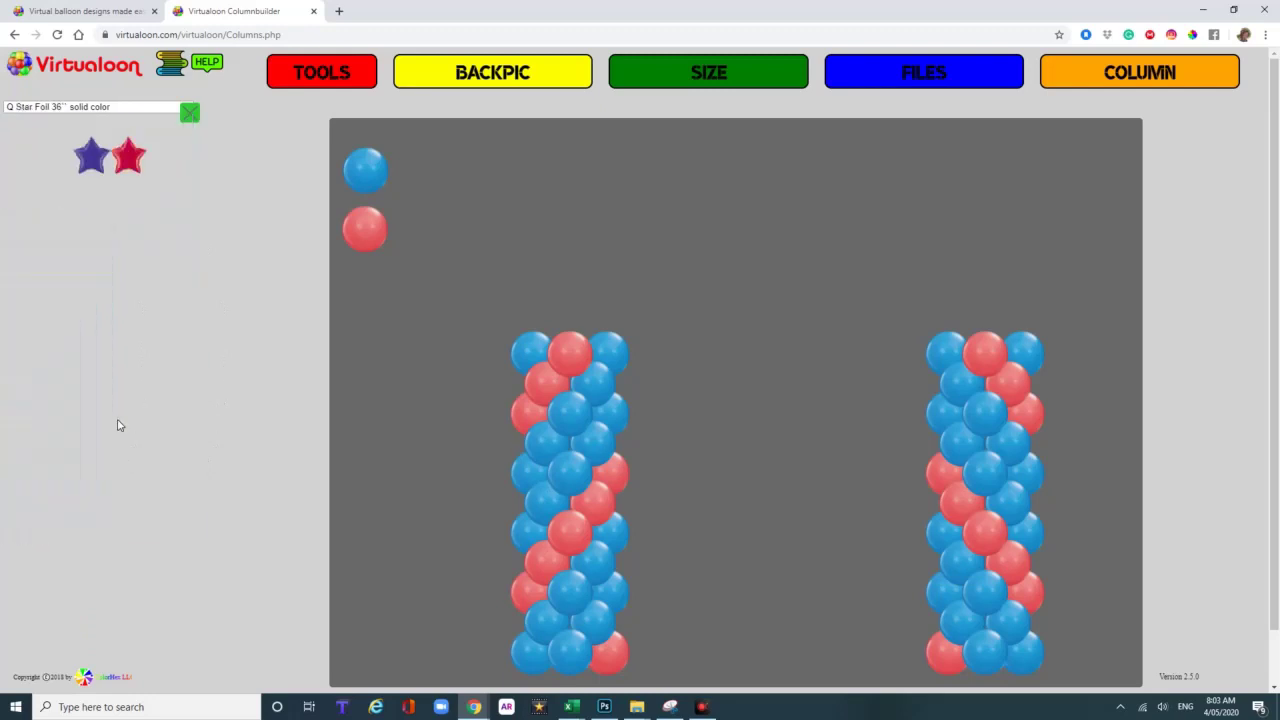
left_click(137, 165)
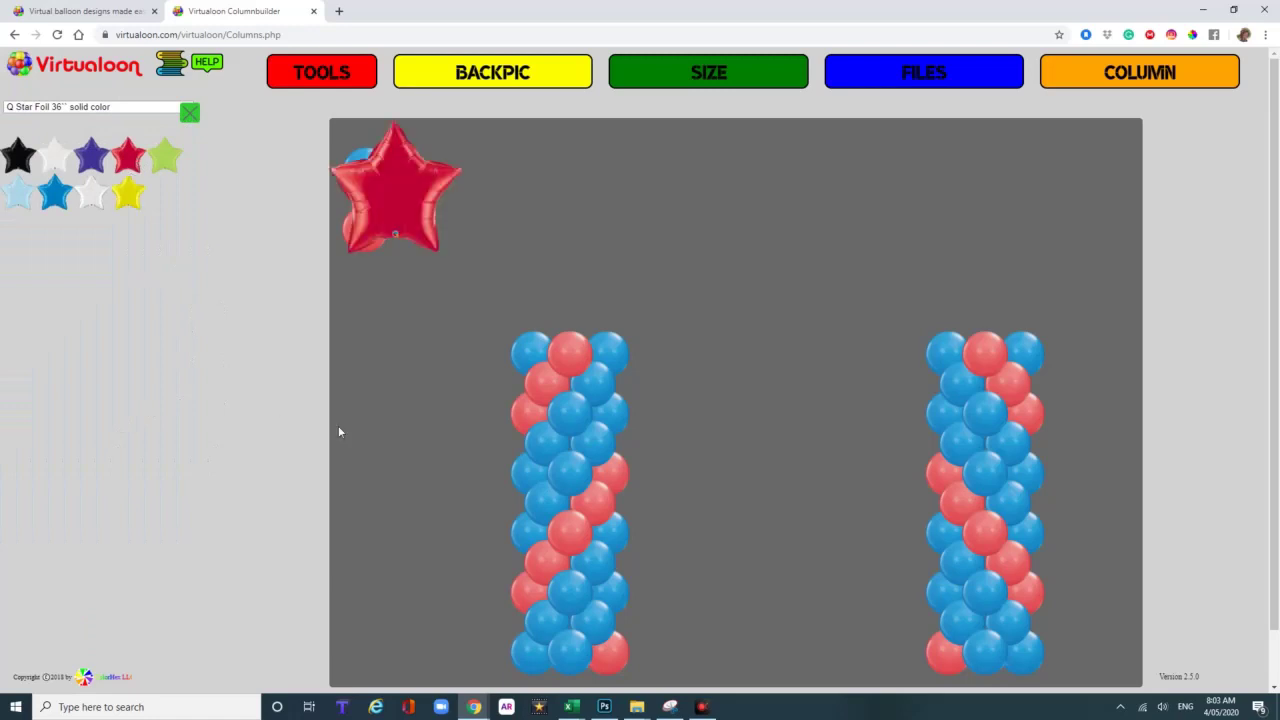
left_click_drag(400, 186, 570, 280)
- Switch to the A Licensed Batman category and delete the red star foil
left_click(152, 112)
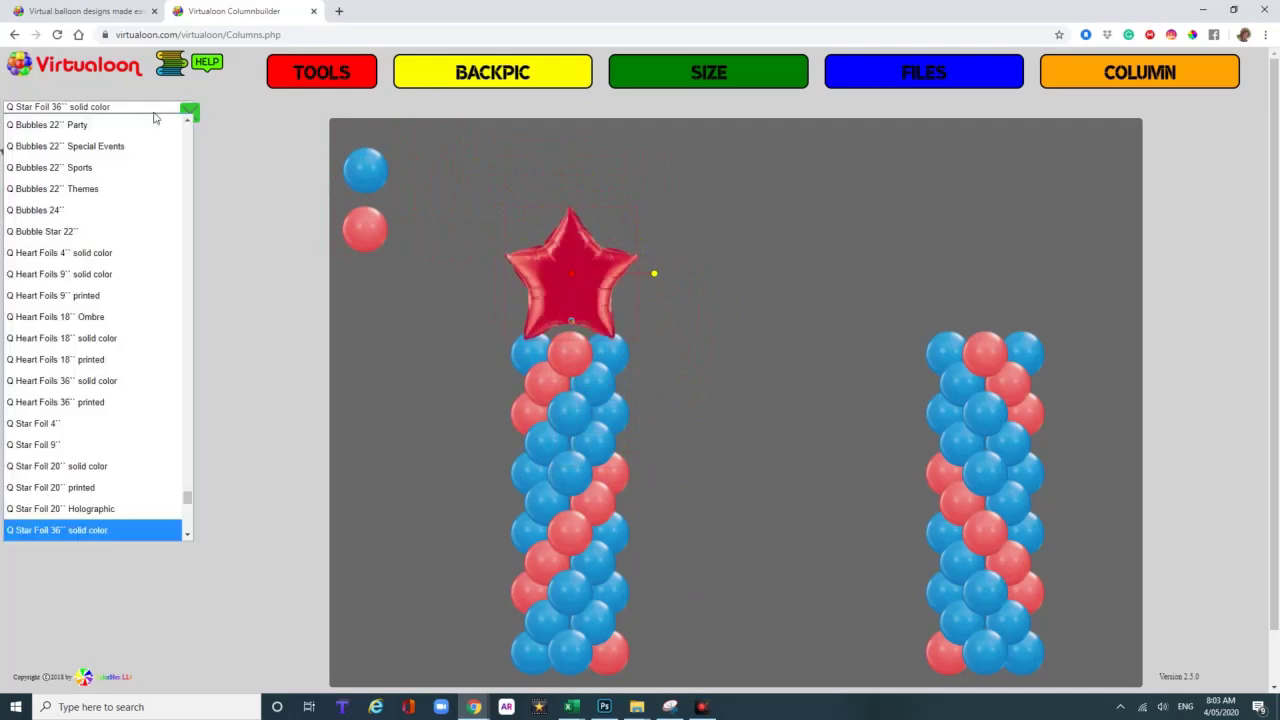
left_click_drag(187, 494, 189, 128)
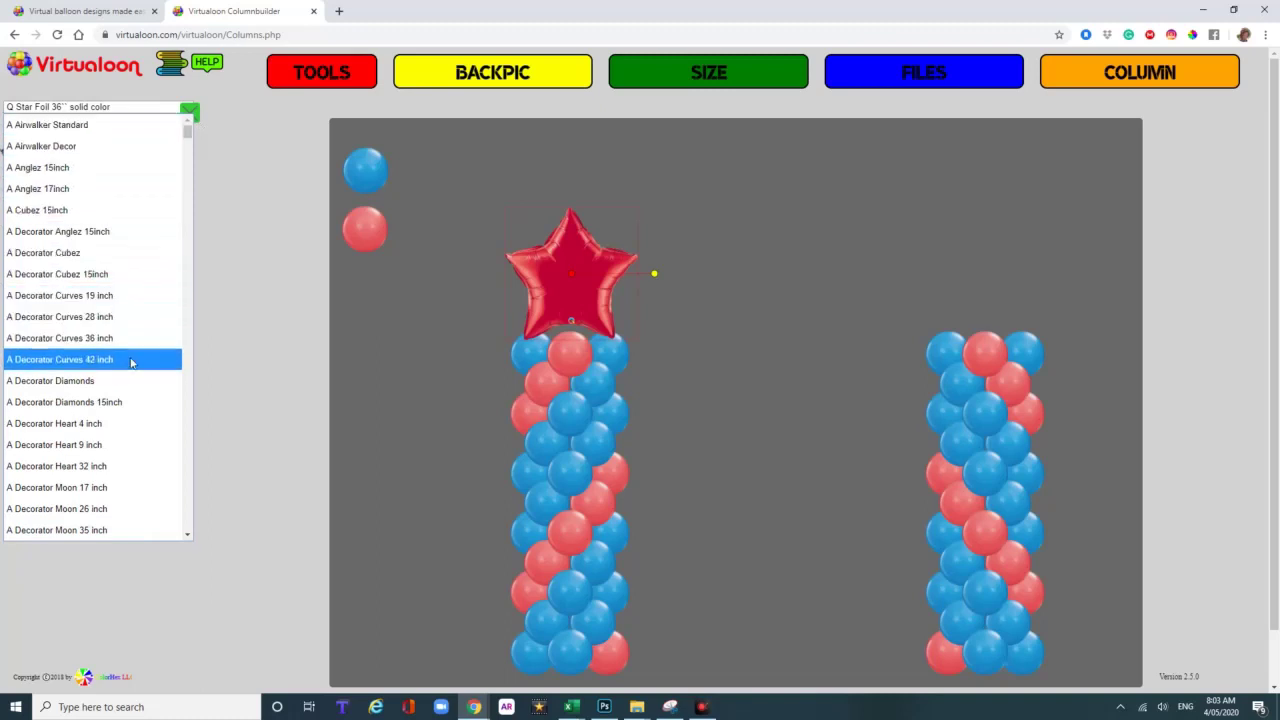
left_click(186, 537)
scroll(186, 539, "down", 7)
scroll(186, 539, "down", 6)
scroll(186, 539, "down", 6)
scroll(186, 539, "down", 2)
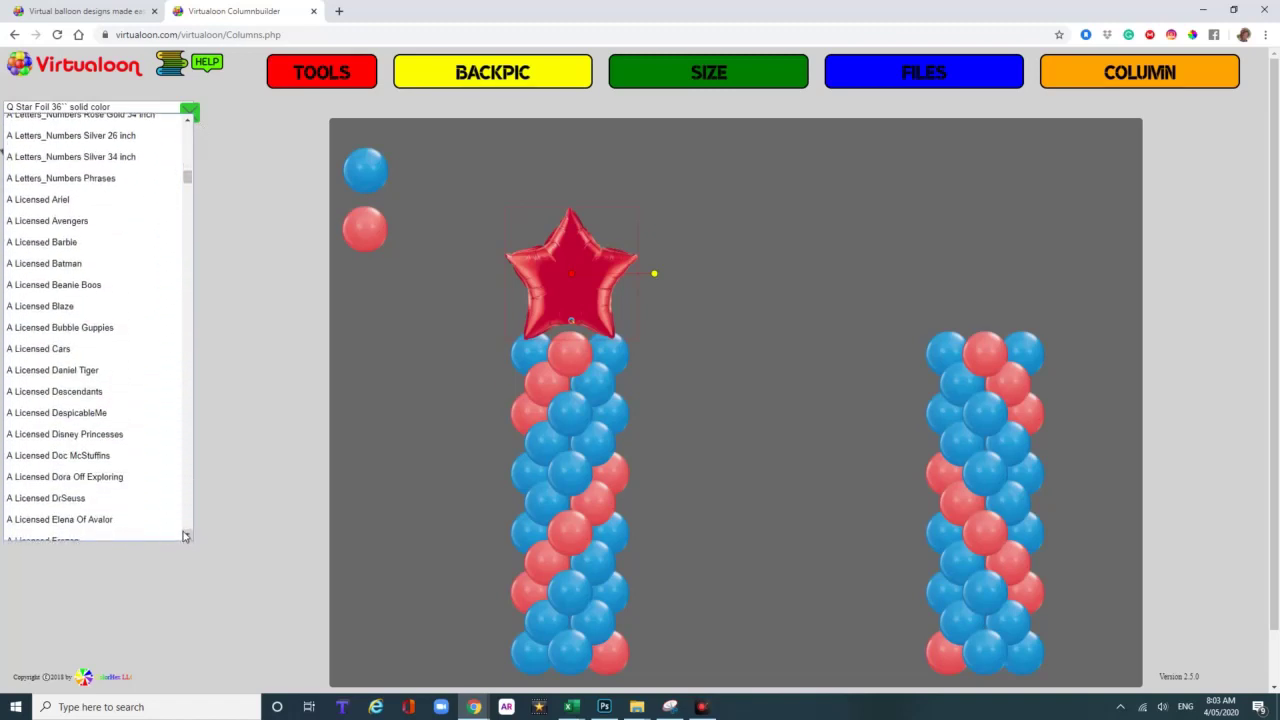
left_click(95, 265)
left_click(581, 290)
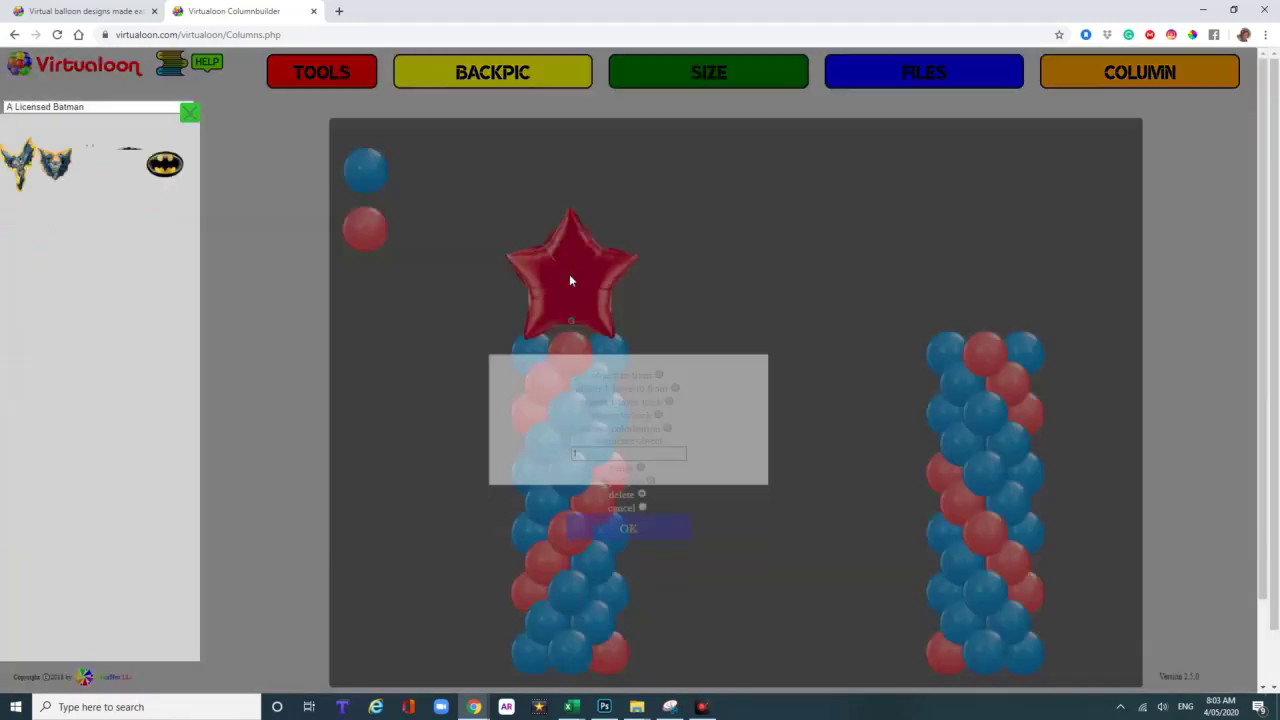
left_click(640, 482)
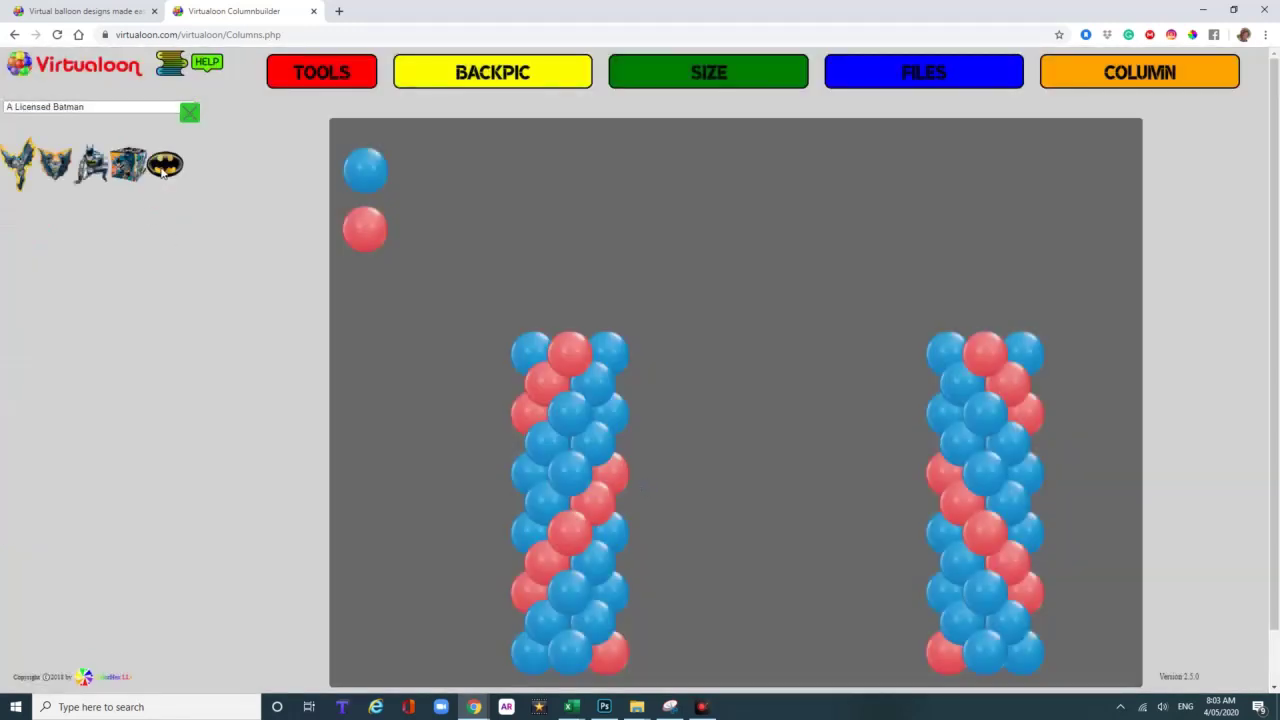
- Put the Batman airwalker atop the left column and a slightly tilted Batman logo mid-column
left_click(104, 172)
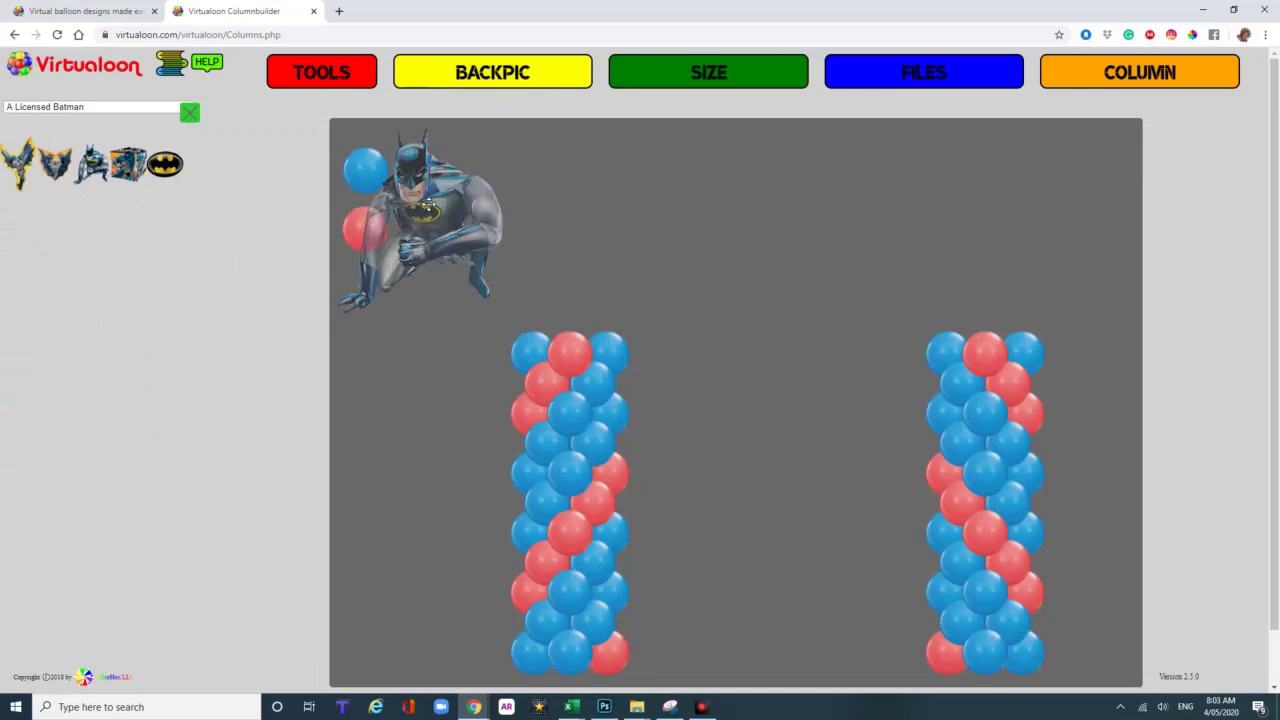
left_click_drag(433, 218, 553, 292)
left_click(166, 164)
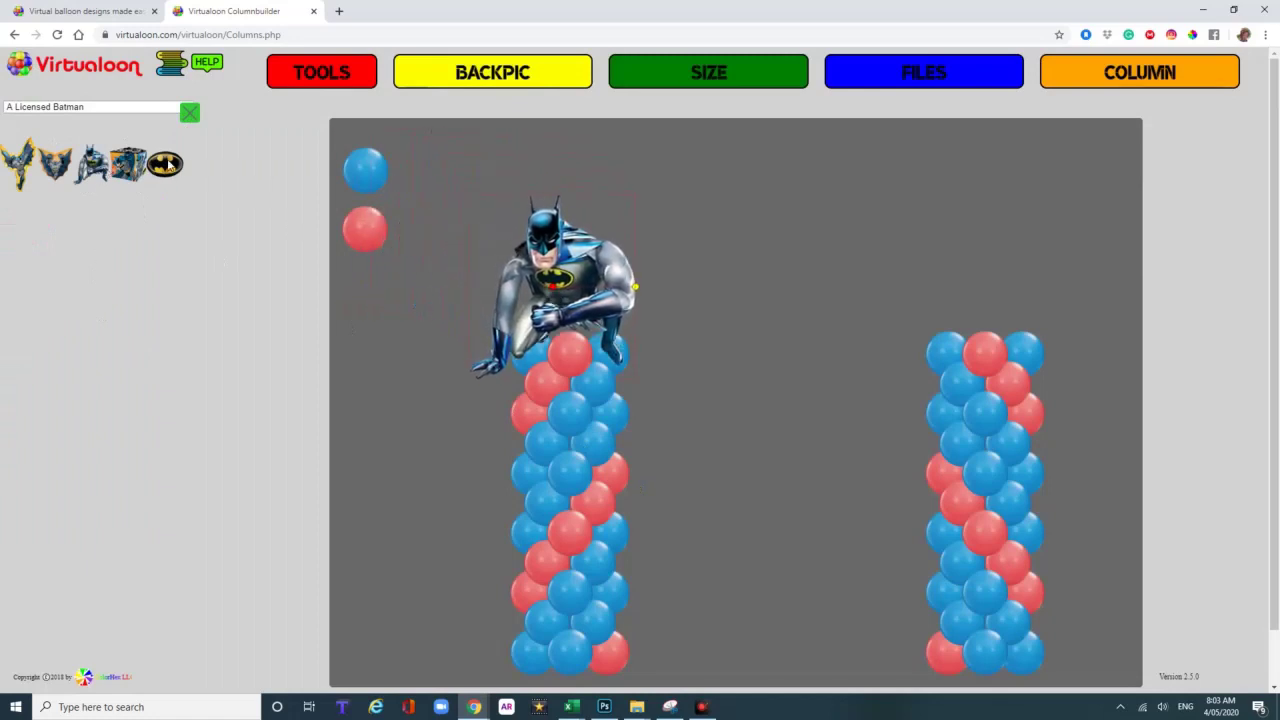
left_click_drag(405, 191, 570, 500)
left_click_drag(647, 497, 678, 500)
left_click(108, 108)
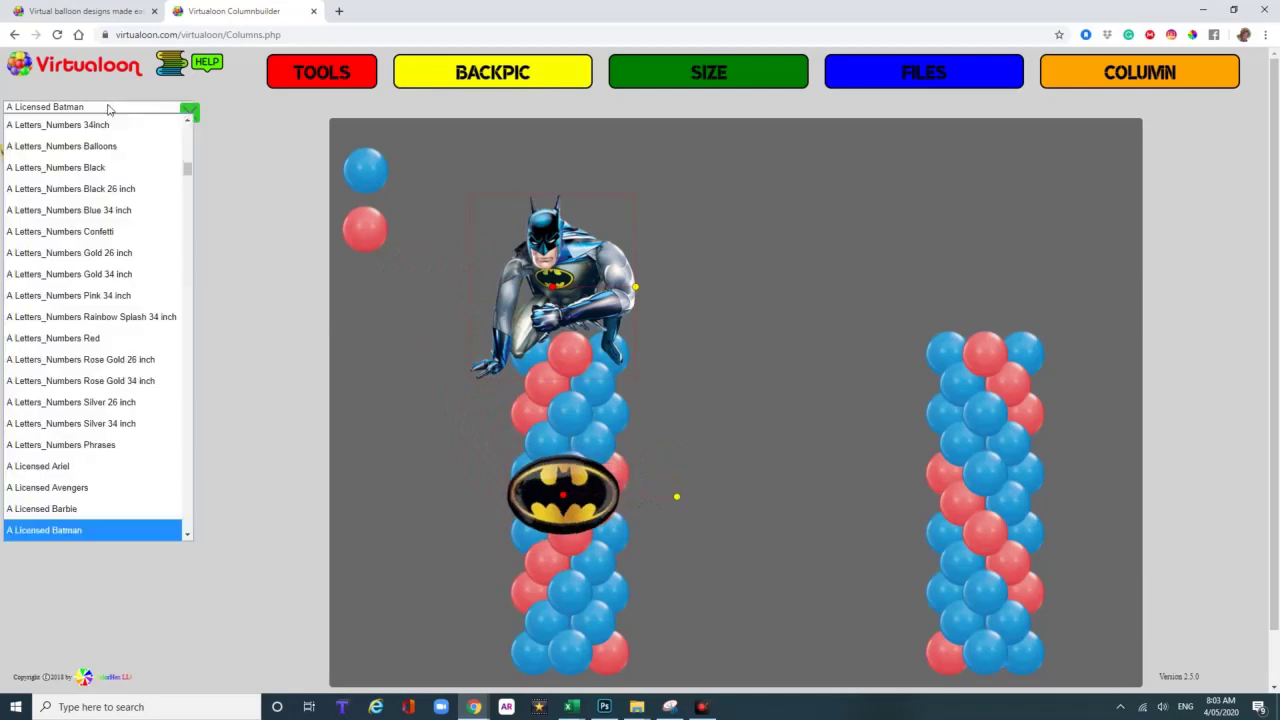